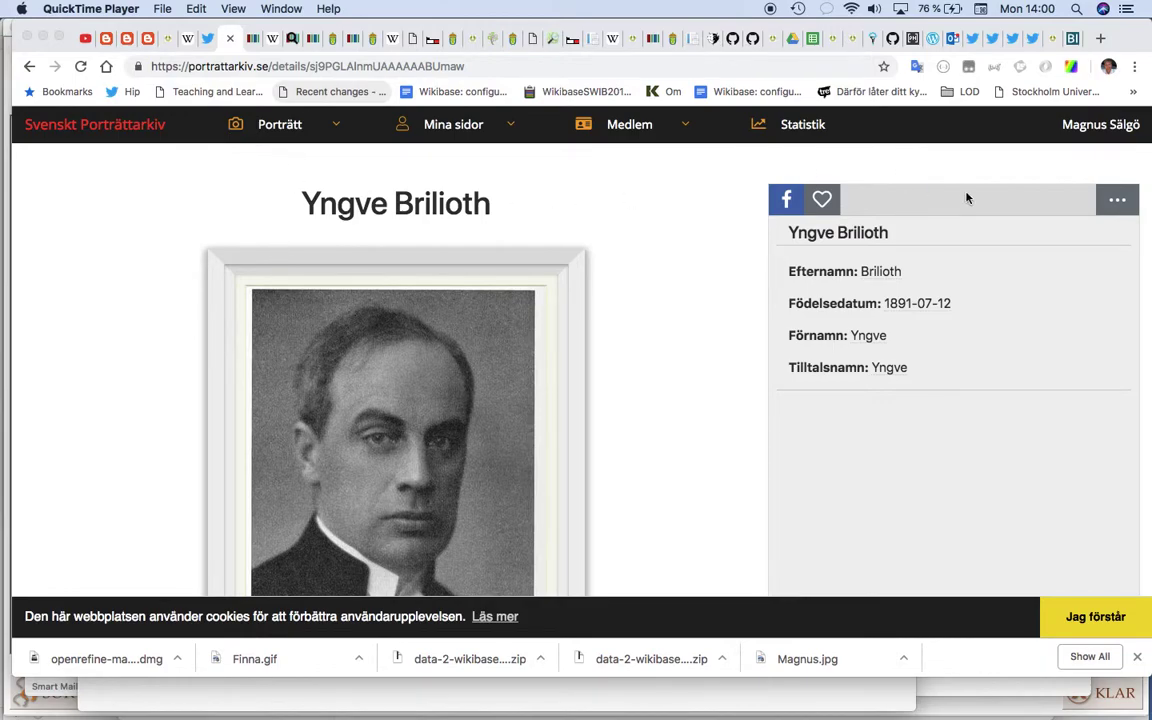
- In Chrome, choose Liknande porträtt from the portrait page's '...' menu to find similar-looking people
click(1126, 204)
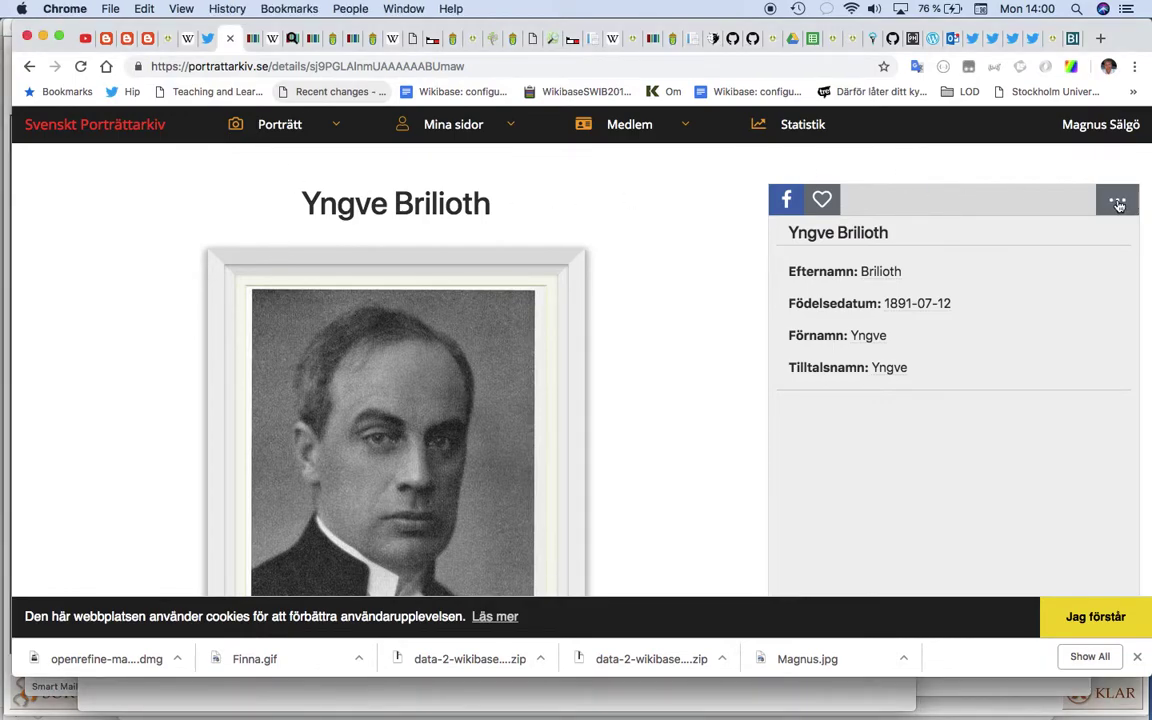
click(1118, 202)
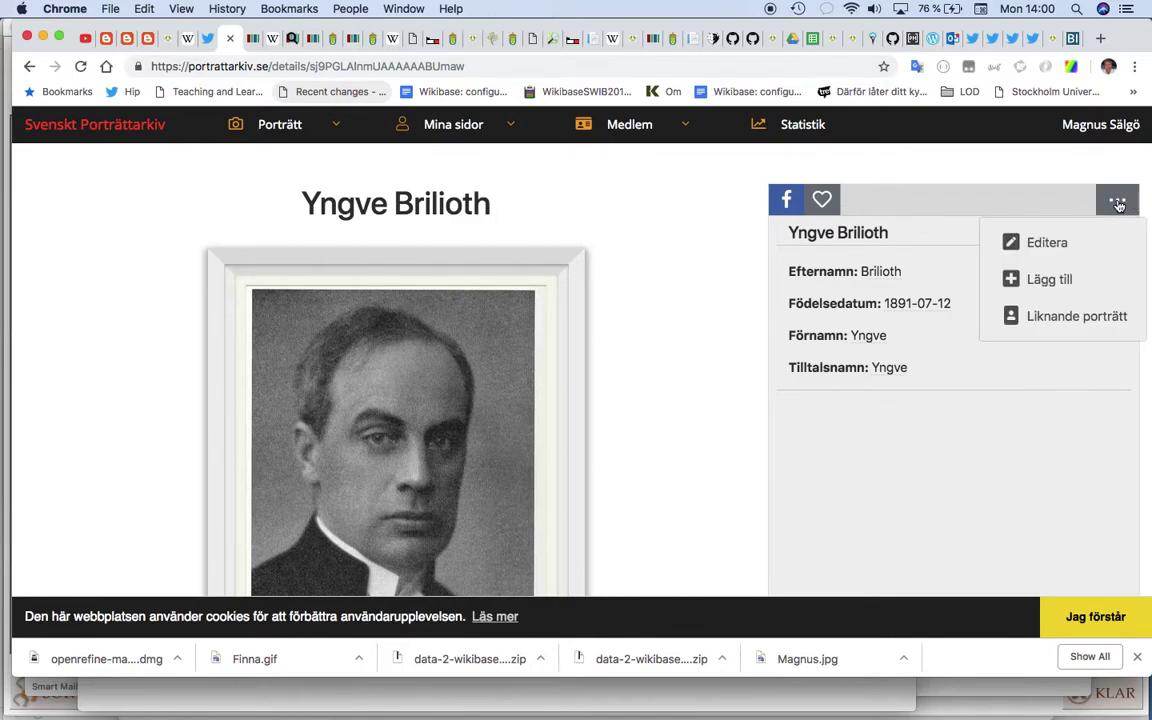
click(1073, 318)
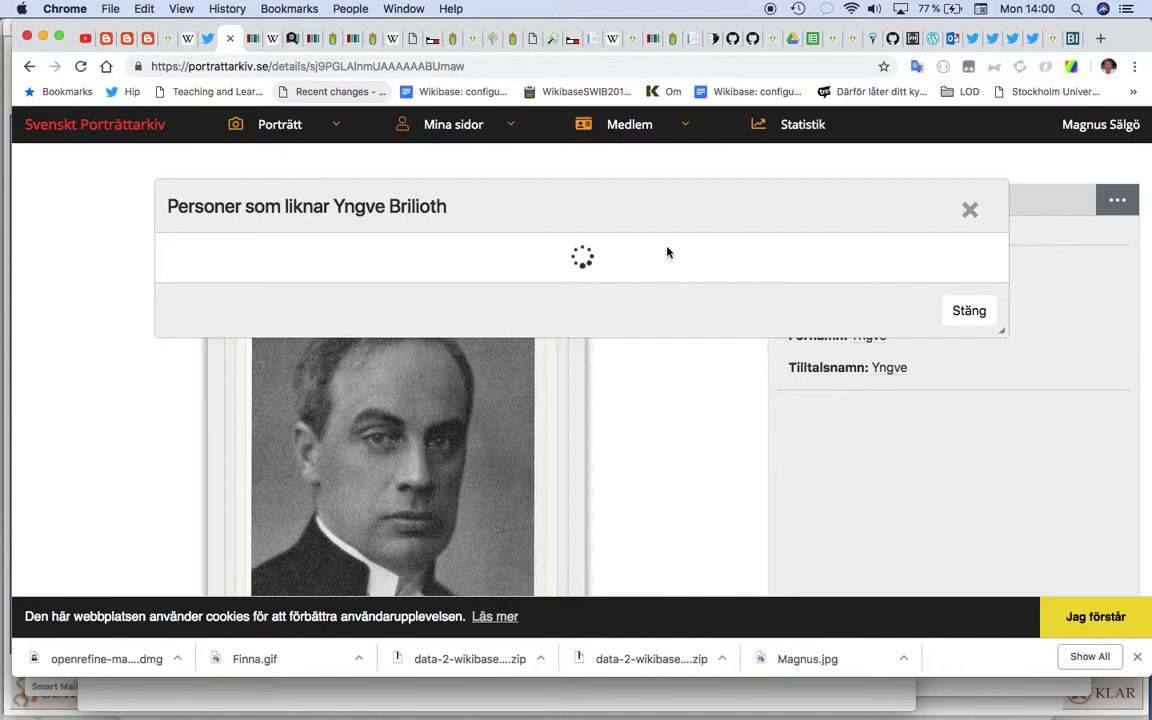
- Scroll through the 'Personer som liknar Yngve Brilioth' results, then close the dialog
mouse_move(669, 254)
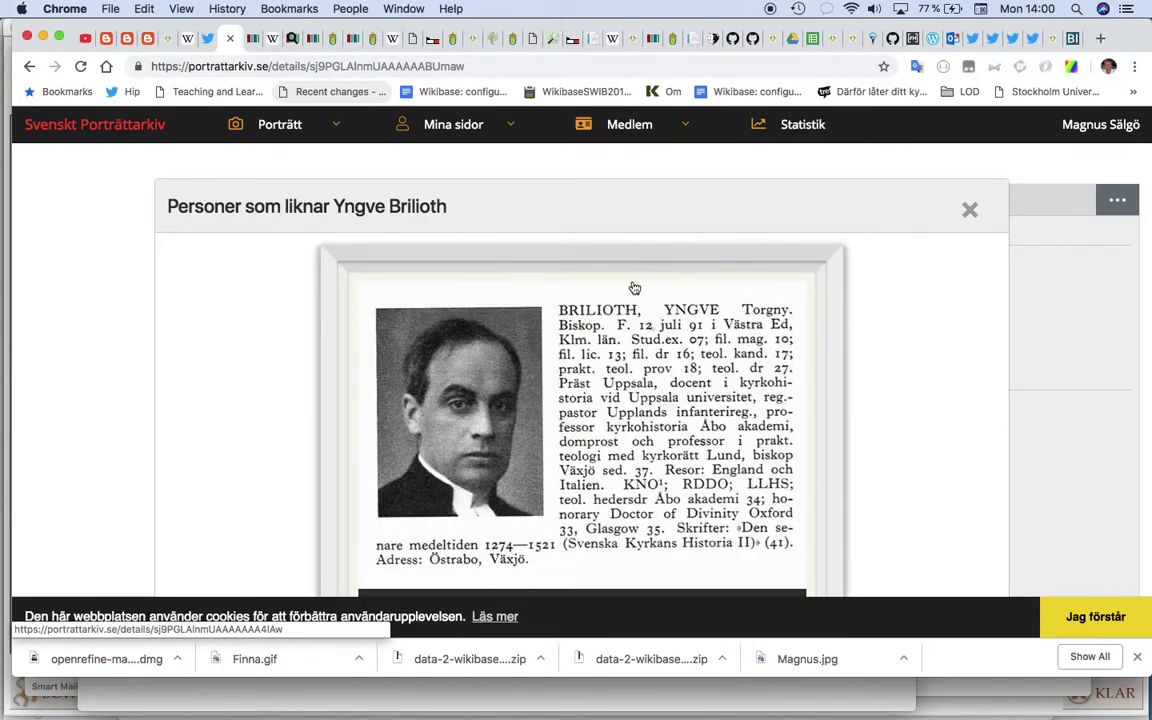
scroll(634, 288, down, 5)
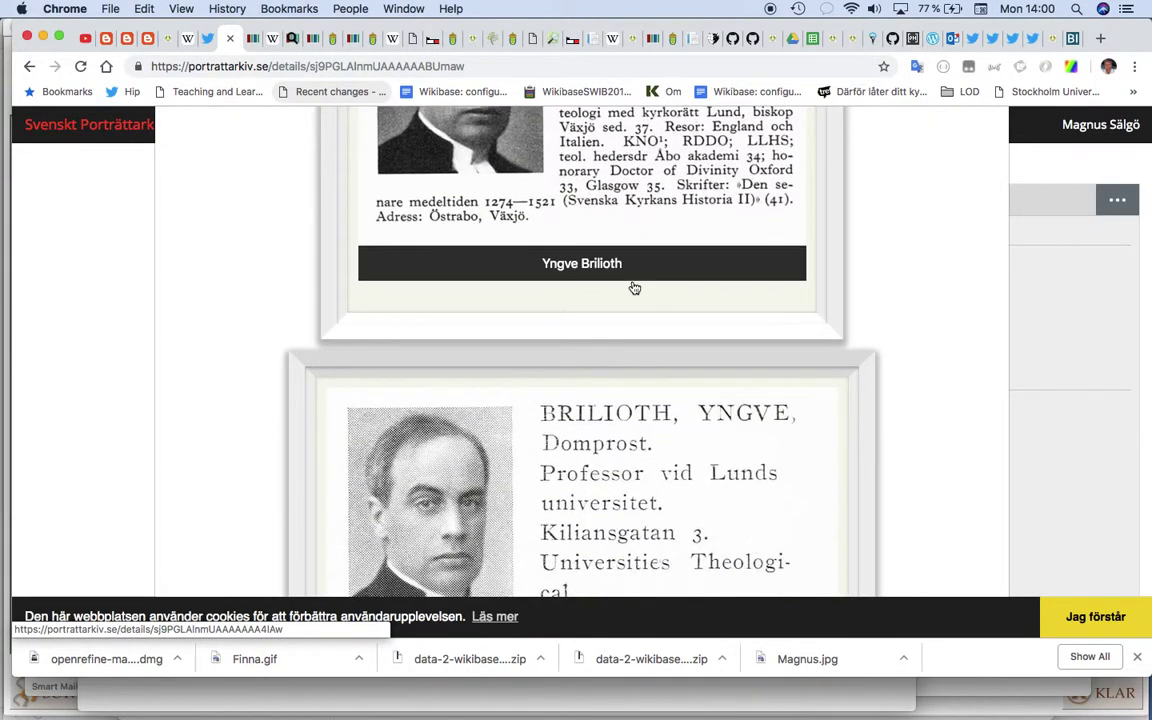
scroll(634, 288, down, 10)
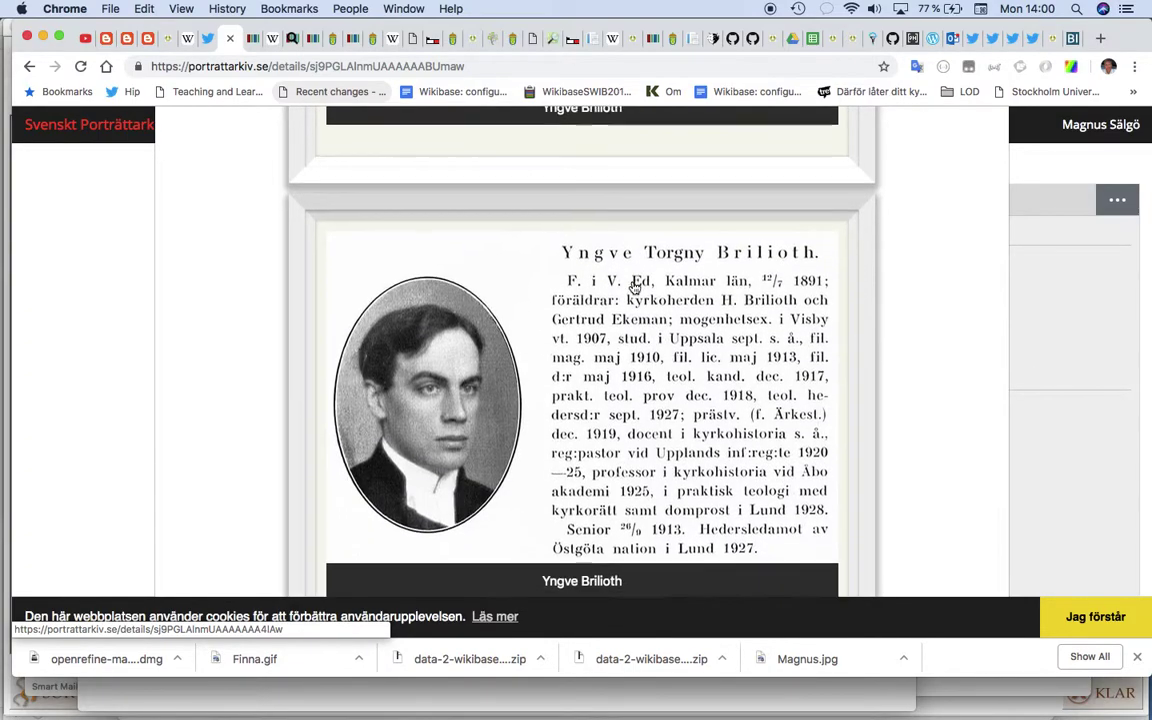
scroll(634, 288, down, 6)
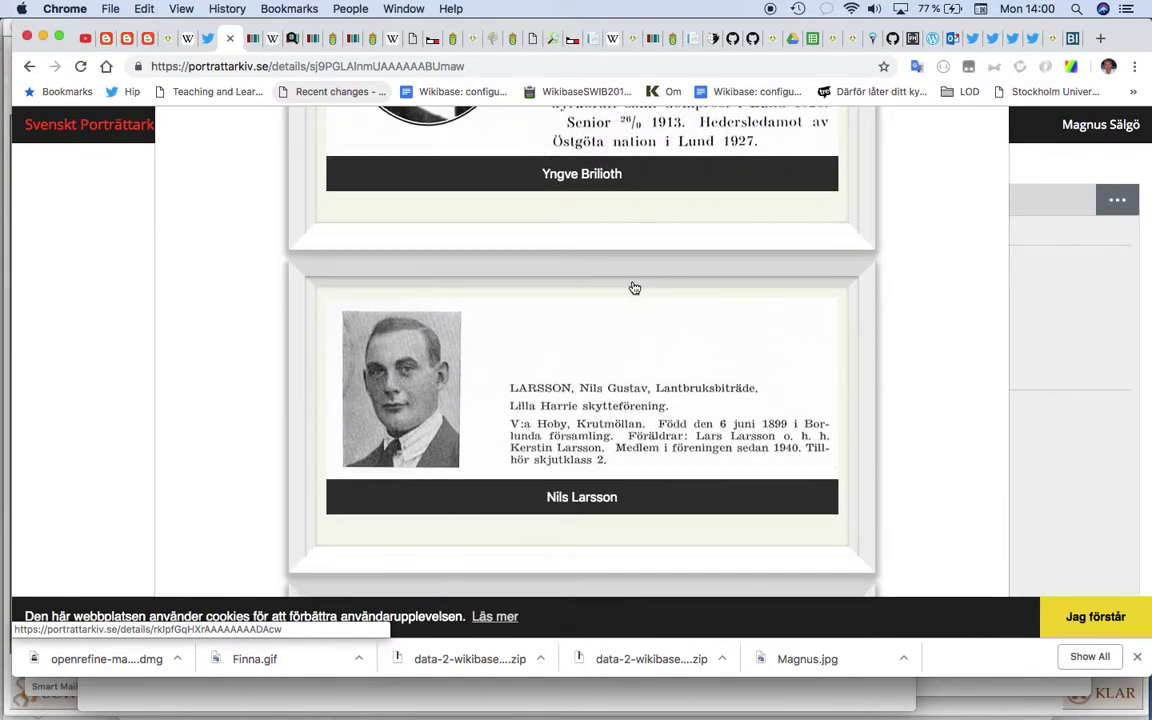
scroll(461, 381, up, 15)
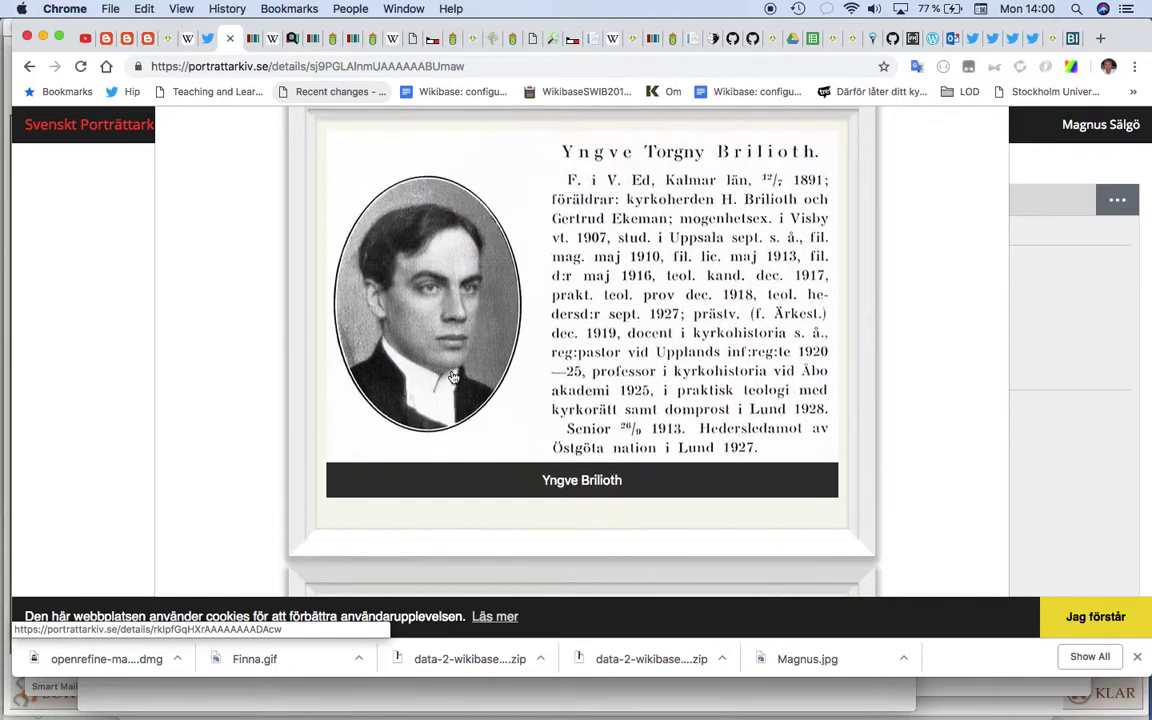
scroll(454, 378, up, 11)
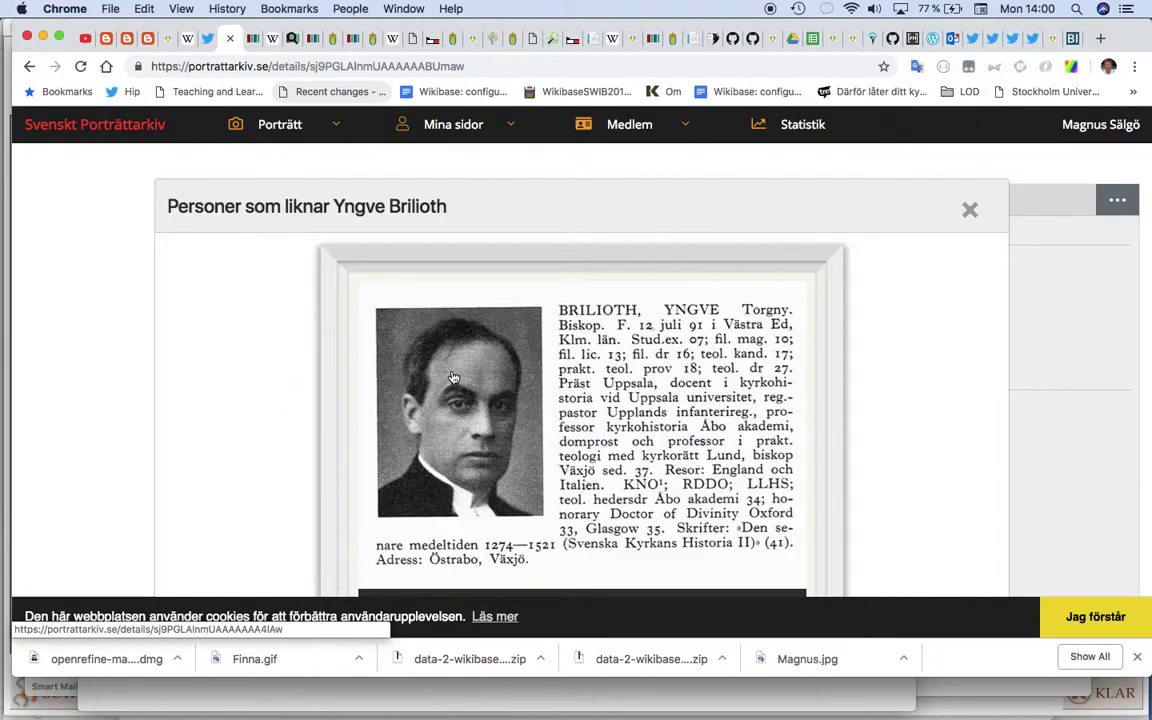
scroll(454, 378, down, 5)
scroll(453, 377, up, 4)
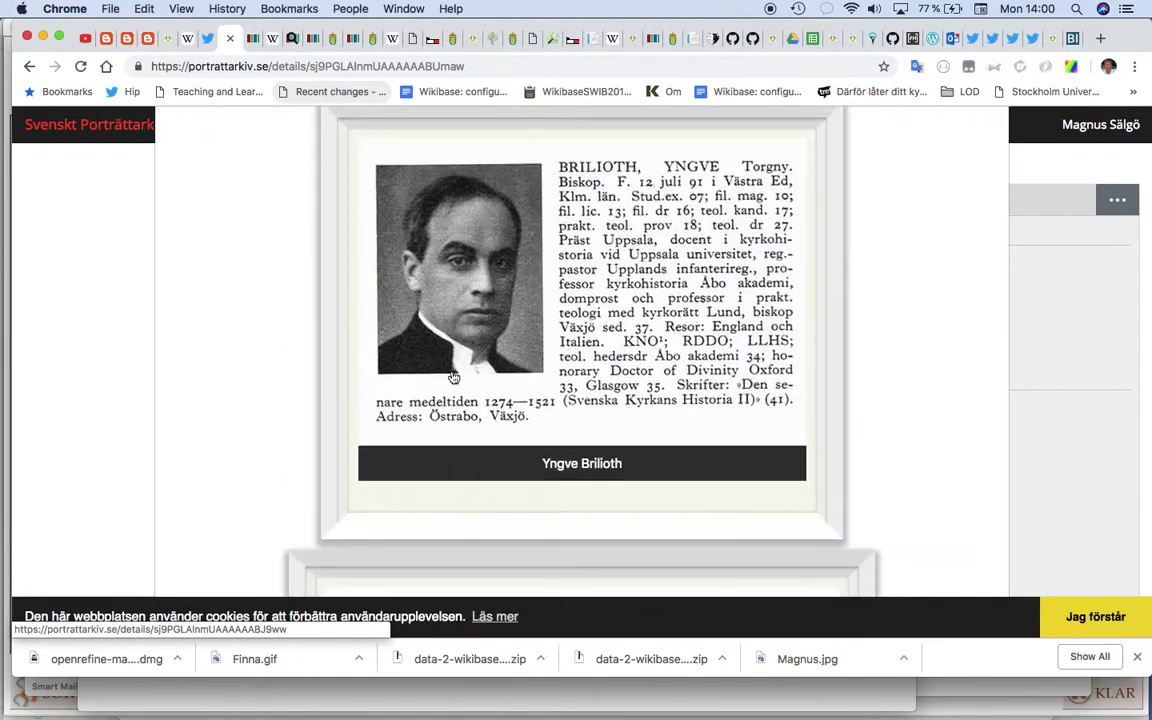
scroll(453, 377, down, 4)
scroll(453, 377, up, 5)
scroll(453, 377, down, 8)
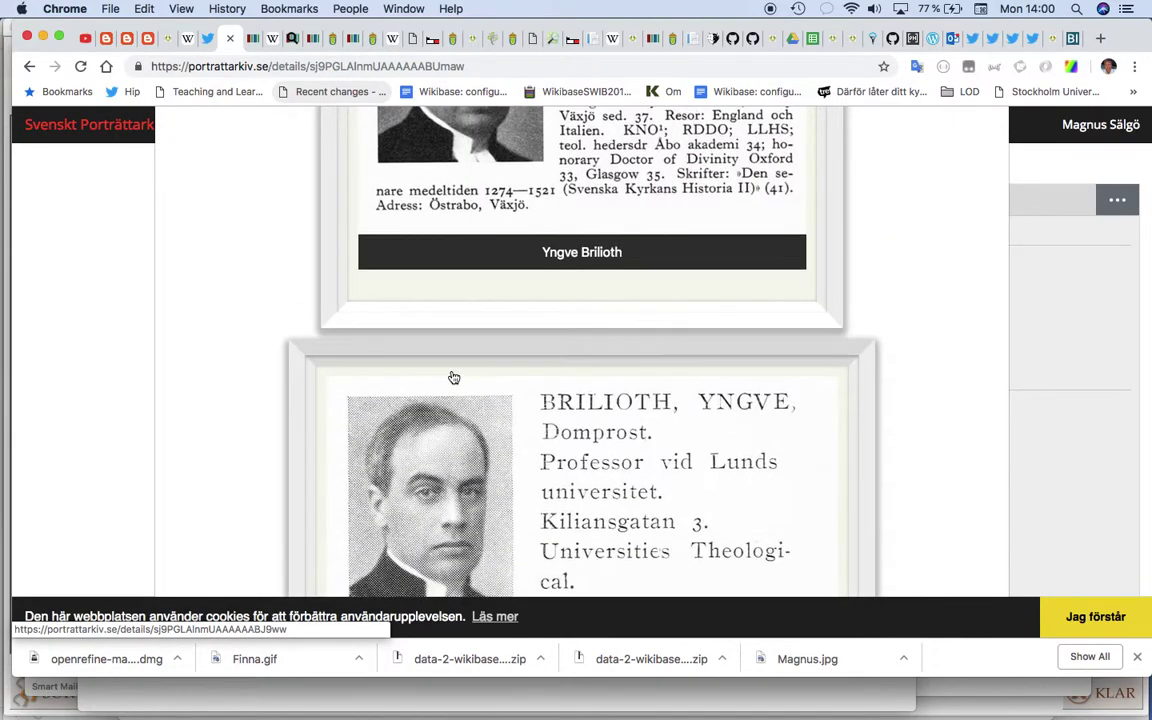
scroll(453, 377, down, 3)
scroll(453, 377, up, 7)
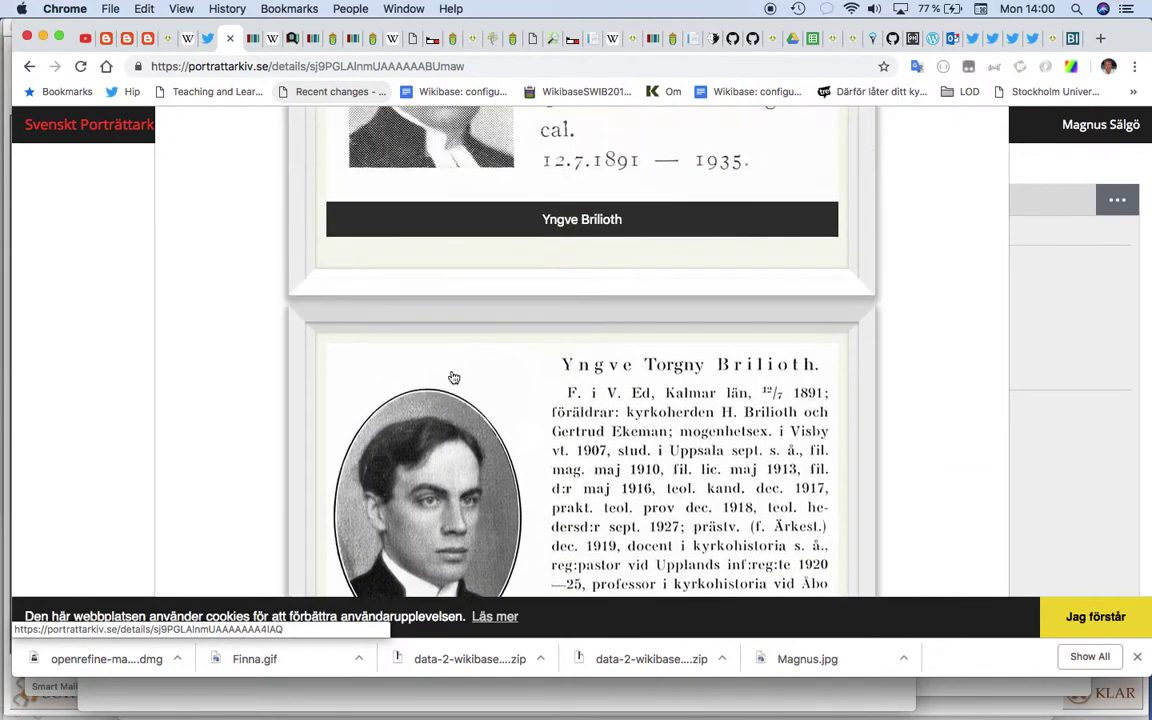
scroll(431, 398, up, 5)
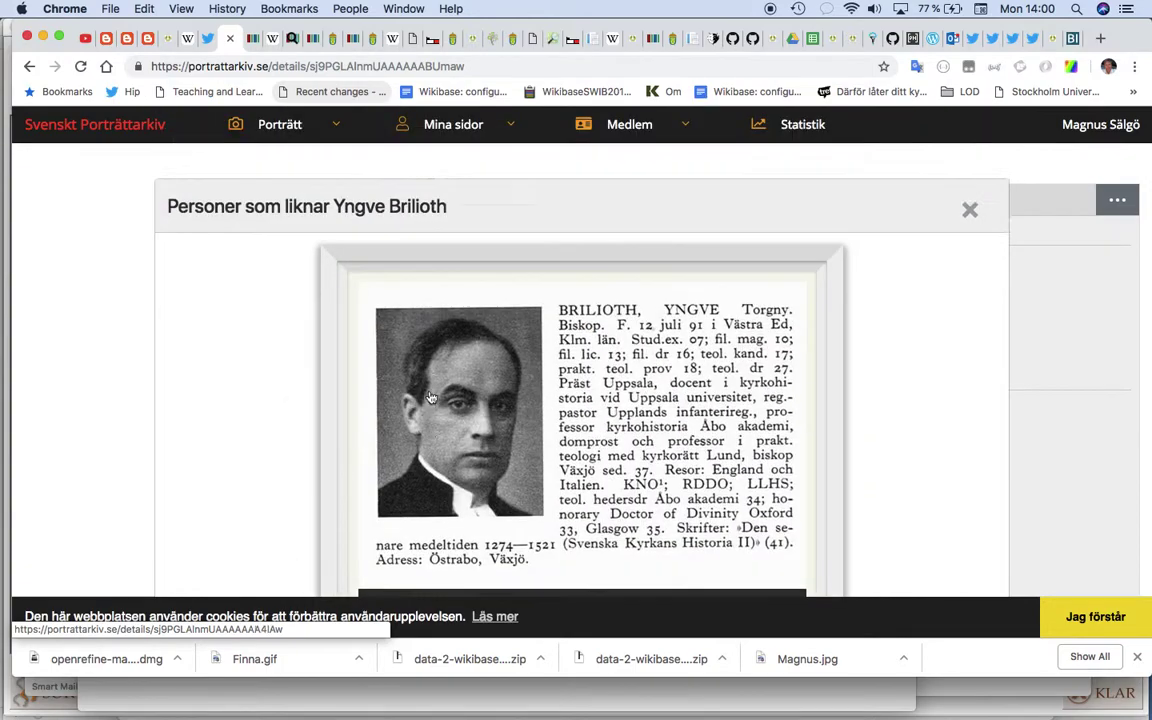
scroll(448, 396, down, 6)
scroll(445, 329, up, 4)
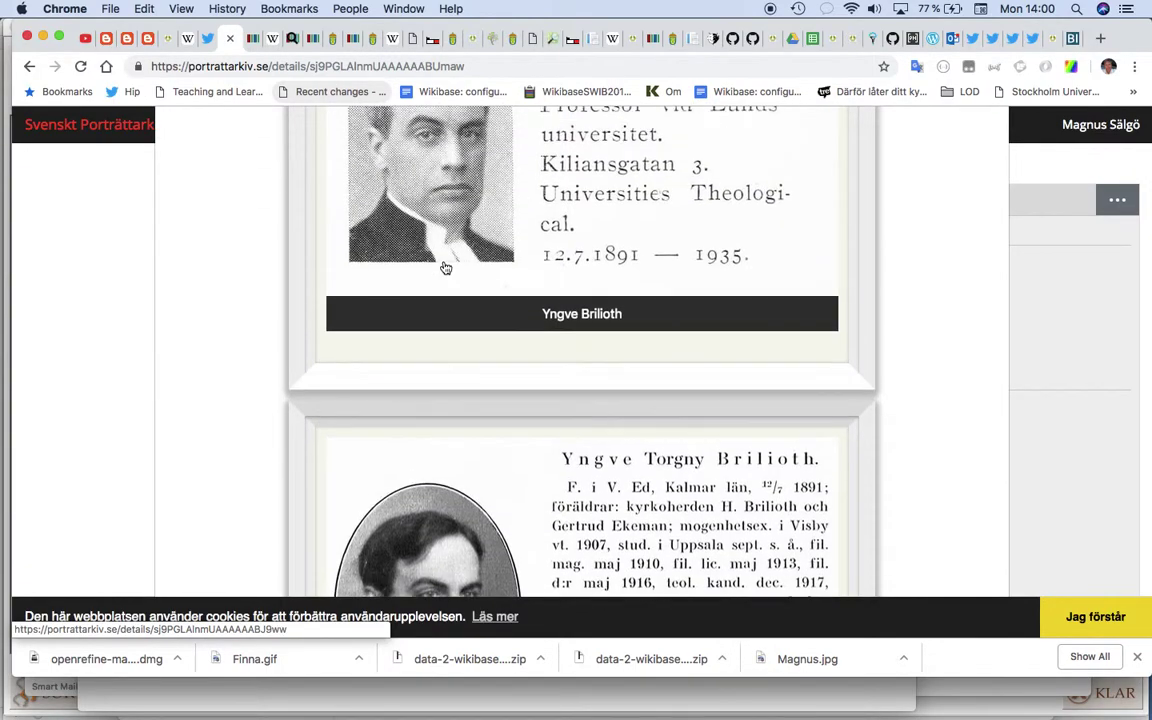
scroll(446, 268, up, 4)
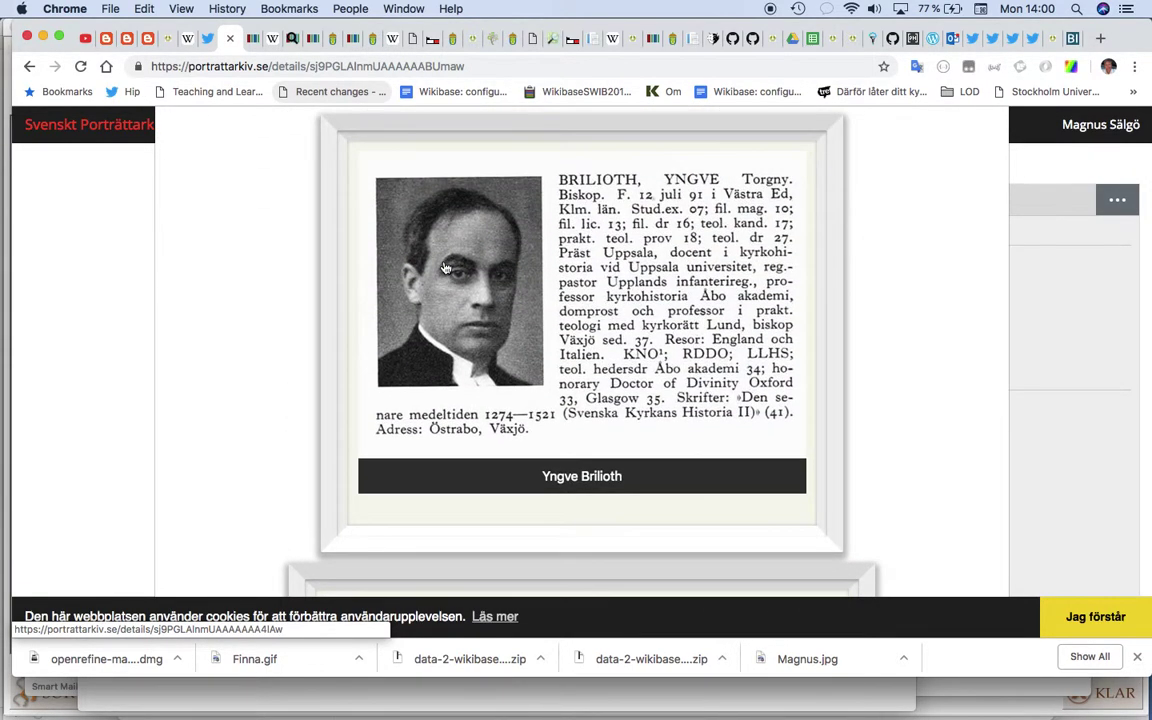
scroll(446, 268, down, 6)
scroll(446, 268, down, 1)
scroll(446, 268, up, 4)
scroll(446, 268, down, 4)
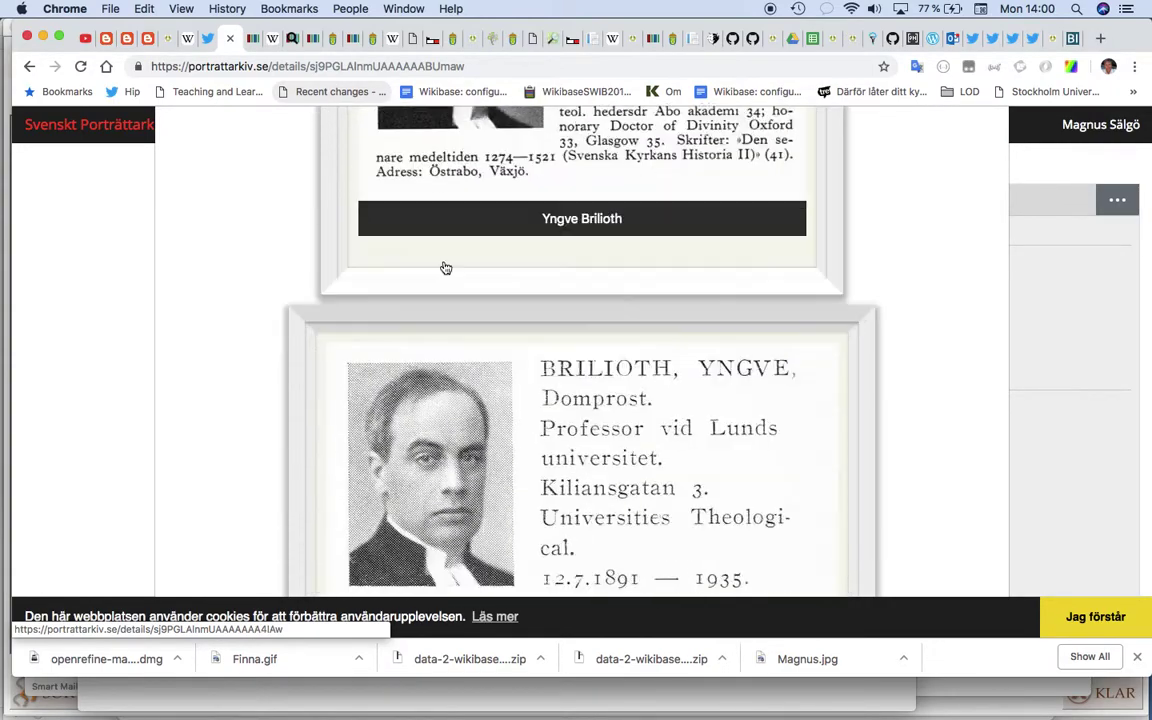
scroll(446, 268, up, 4)
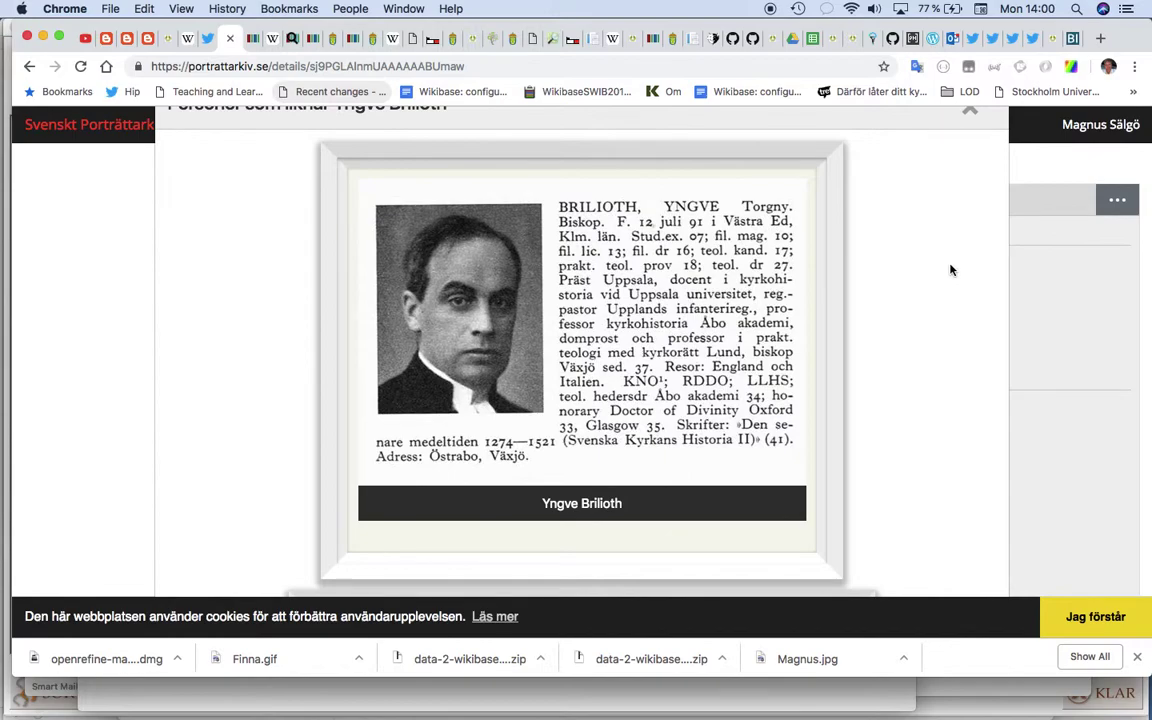
scroll(951, 270, up, 2)
click(966, 205)
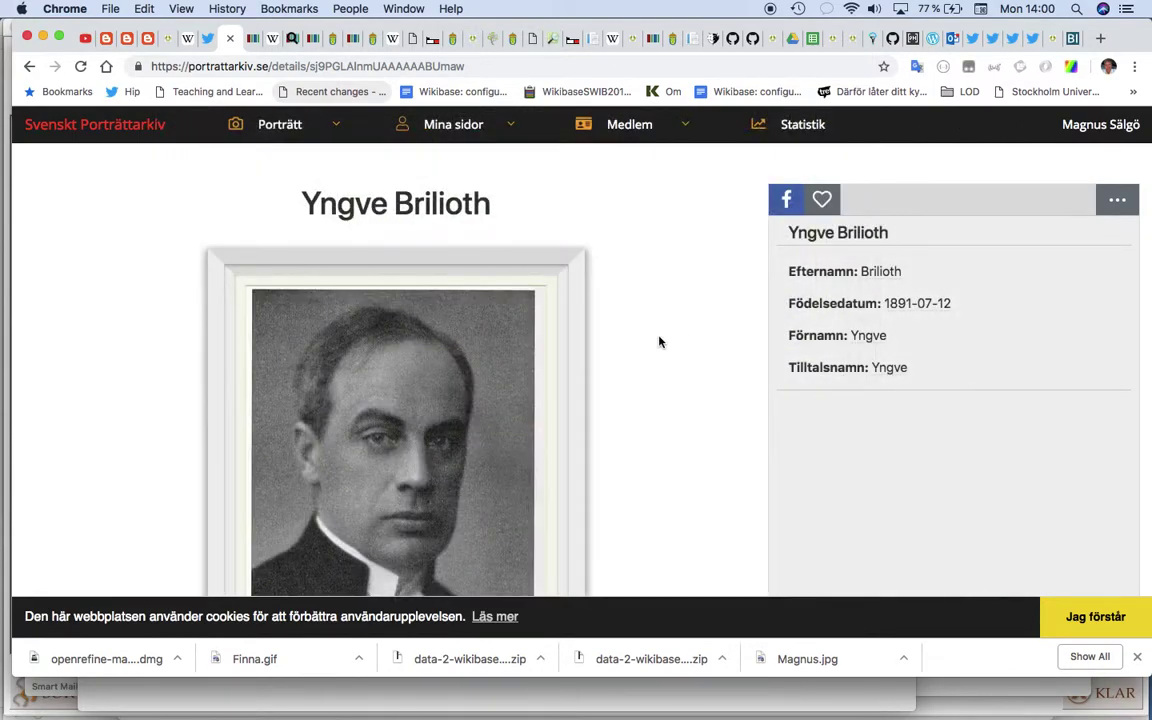
- Copy the name Yngve Brilioth and search all portraits for it in Porträtt > Sök Fritextsök
scroll(659, 342, down, 3)
mouse_move(380, 248)
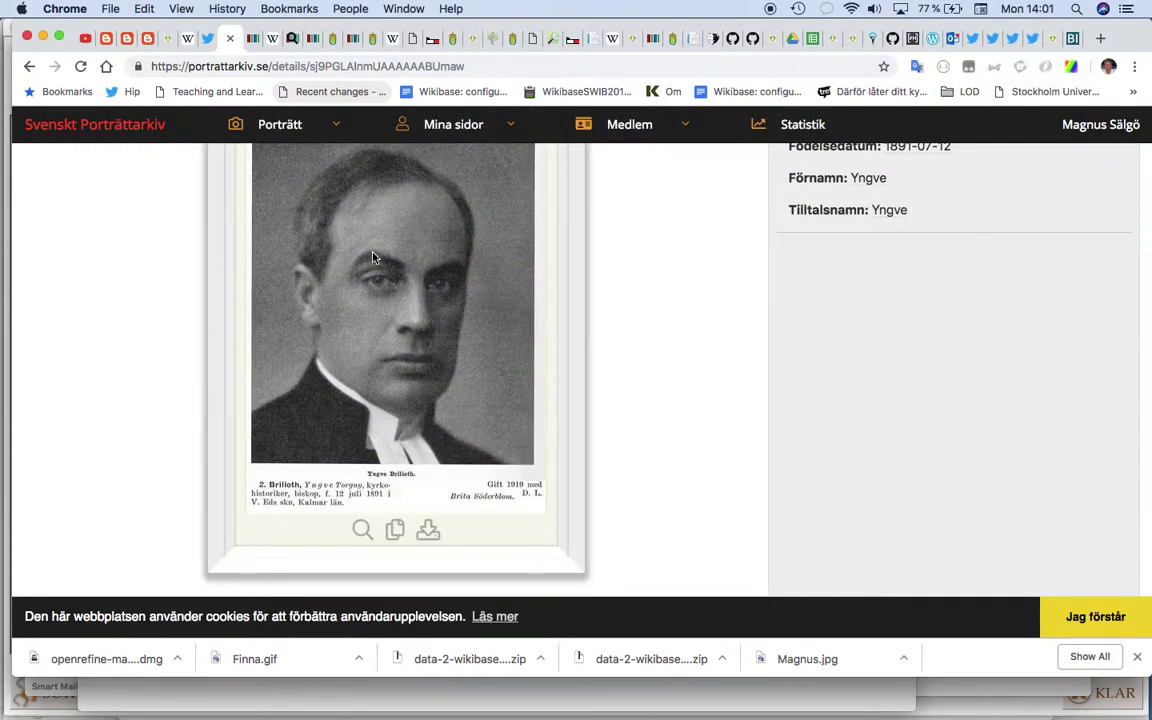
scroll(373, 258, down, 2)
scroll(400, 250, up, 5)
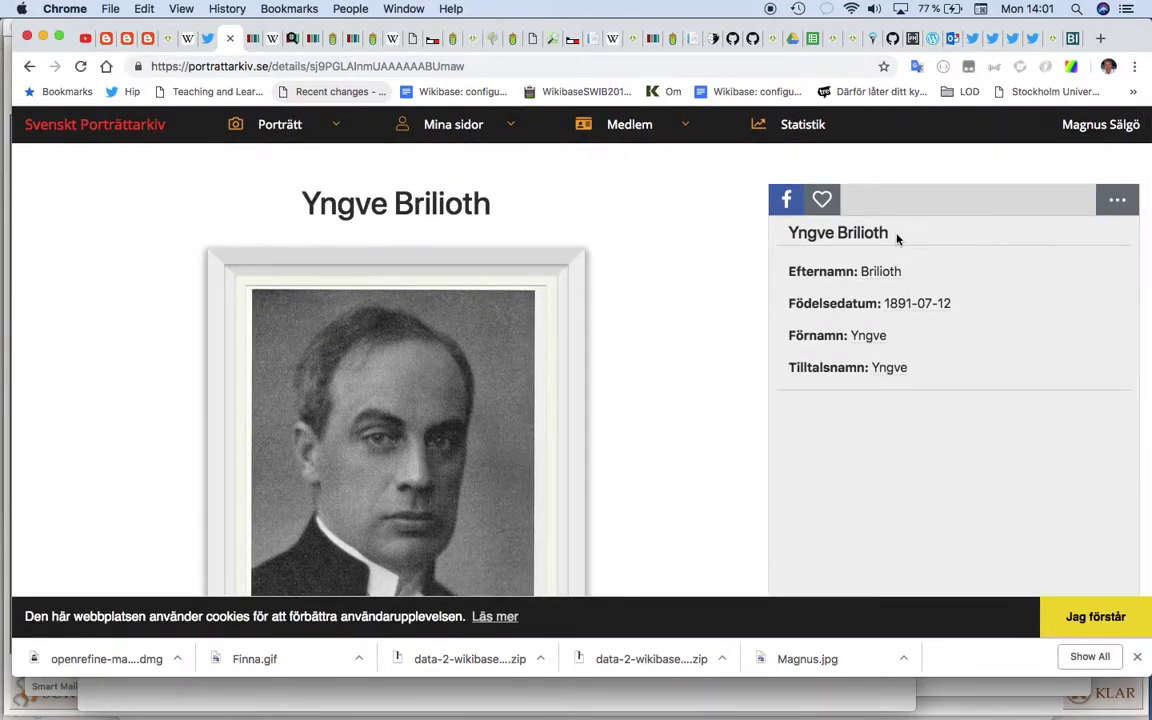
click(896, 235)
drag(896, 235, 784, 232)
key(super+c)
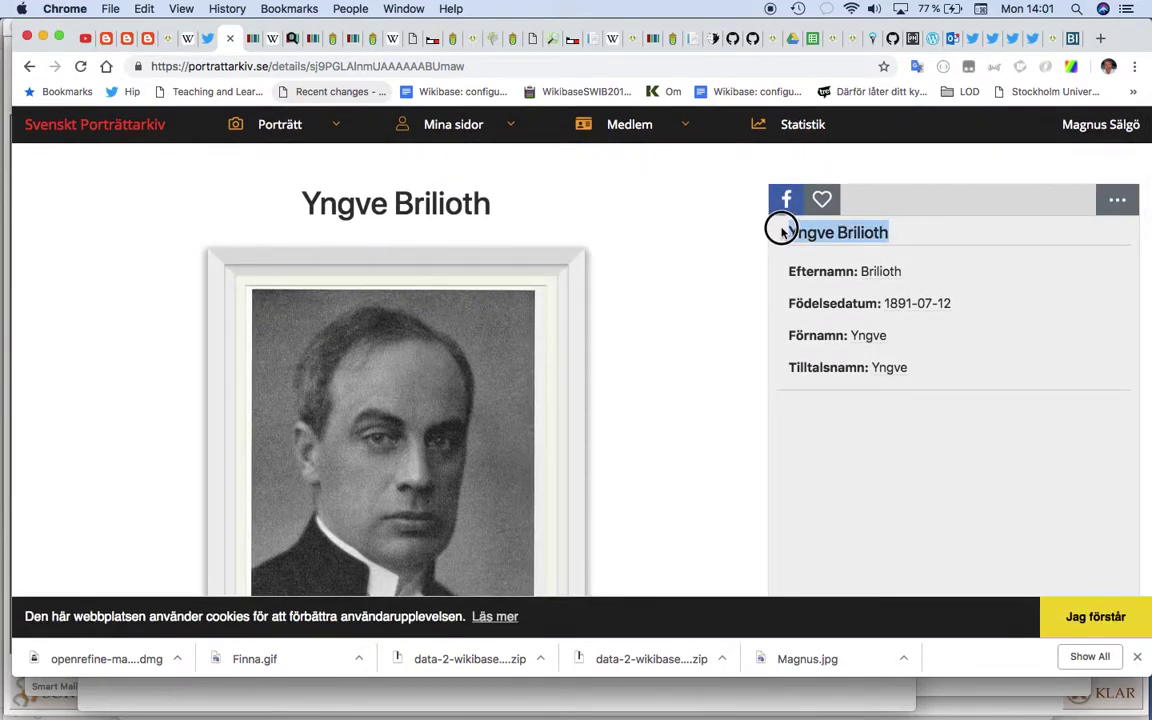
click(322, 134)
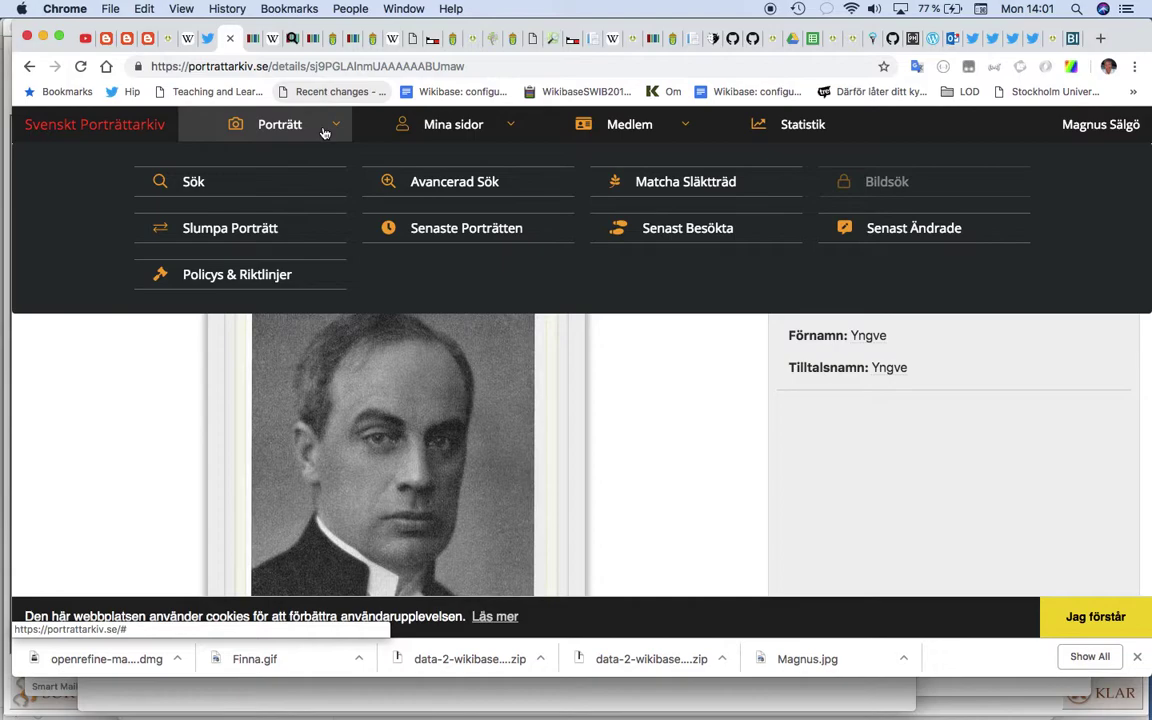
click(210, 192)
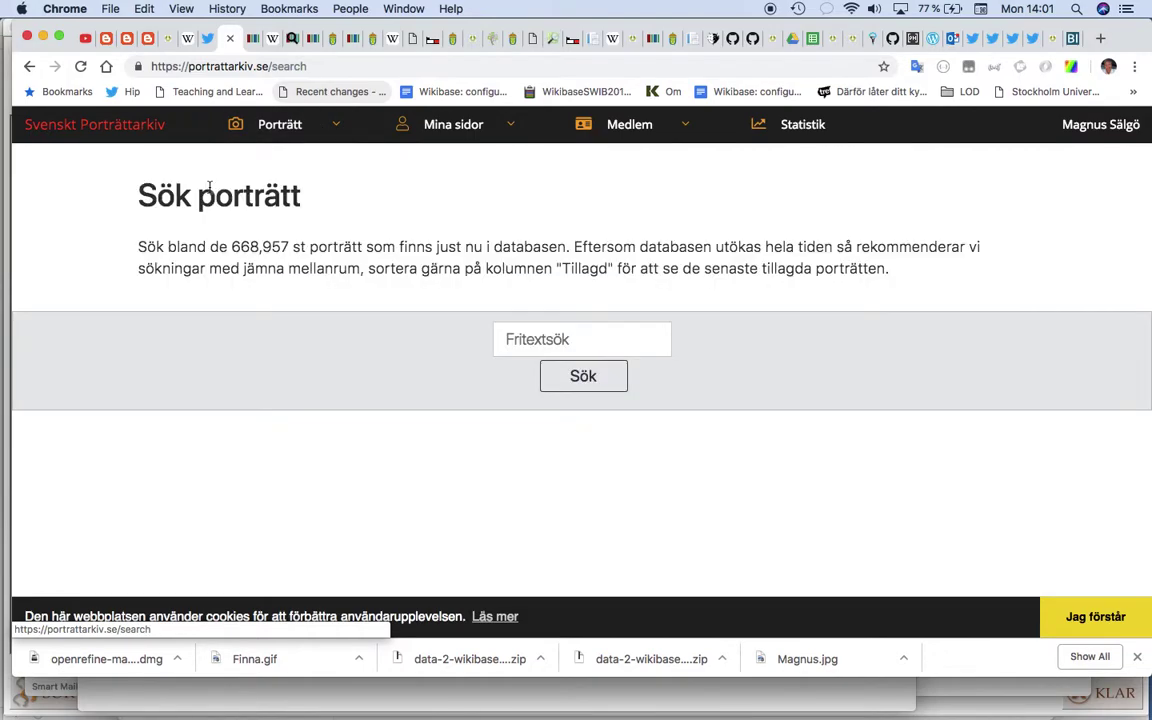
click(540, 340)
key(super+v)
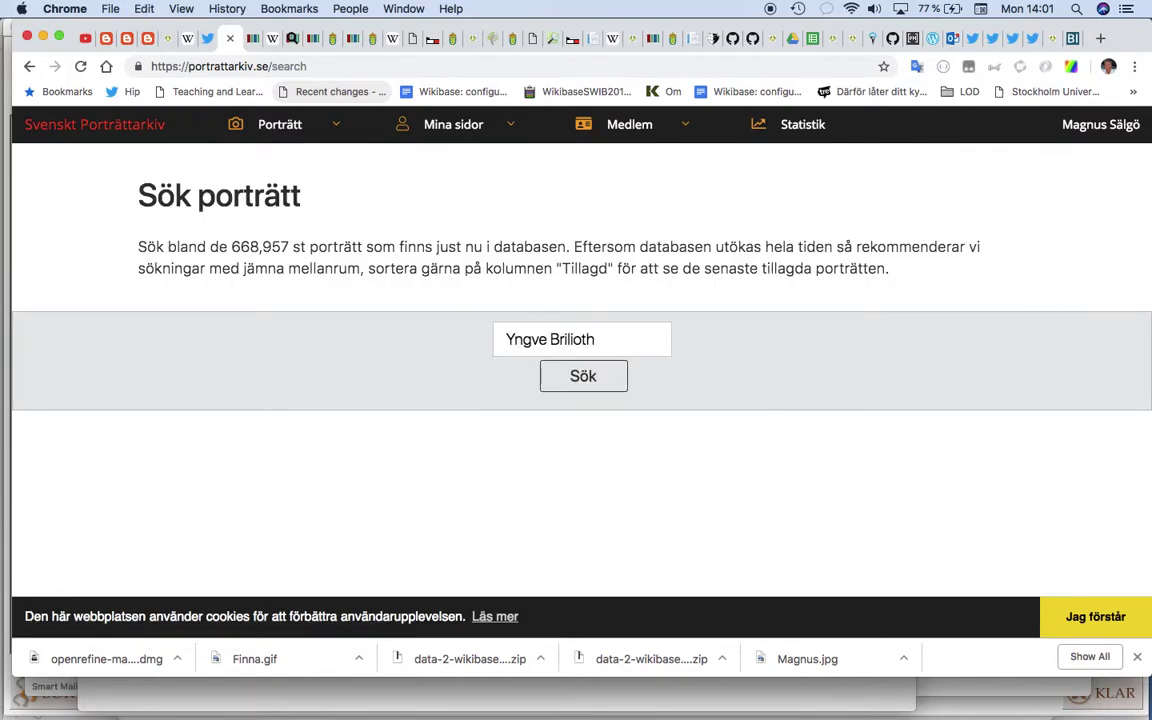
key(Return)
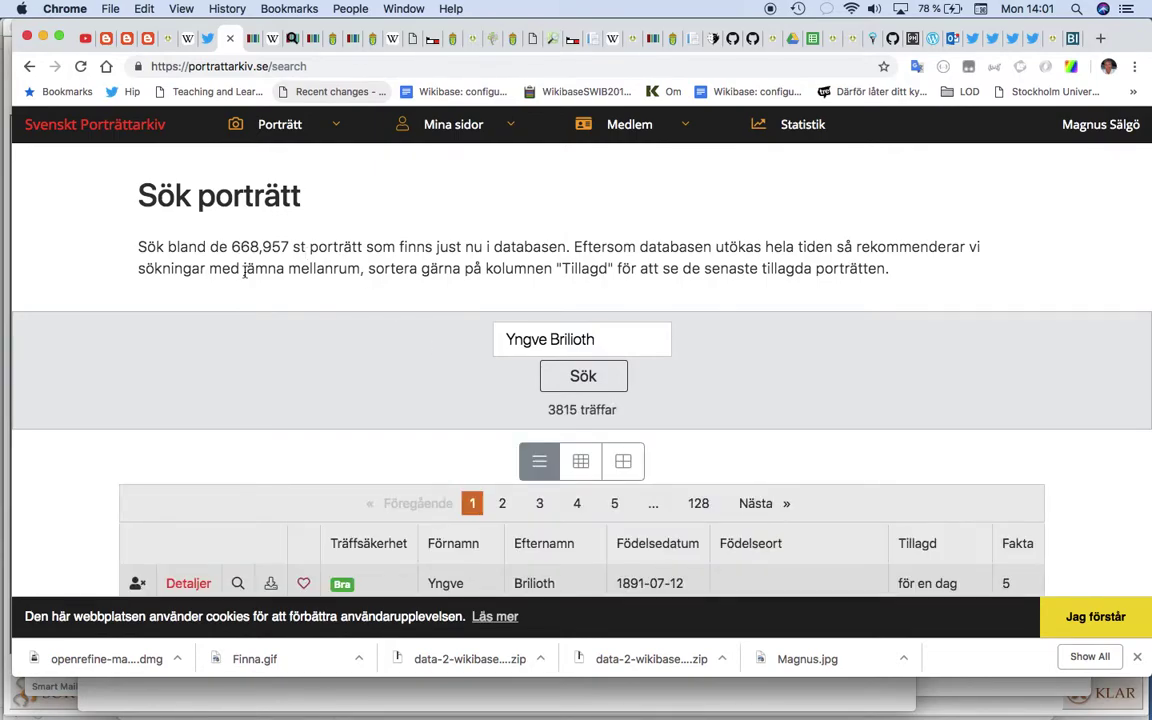
scroll(244, 272, down, 5)
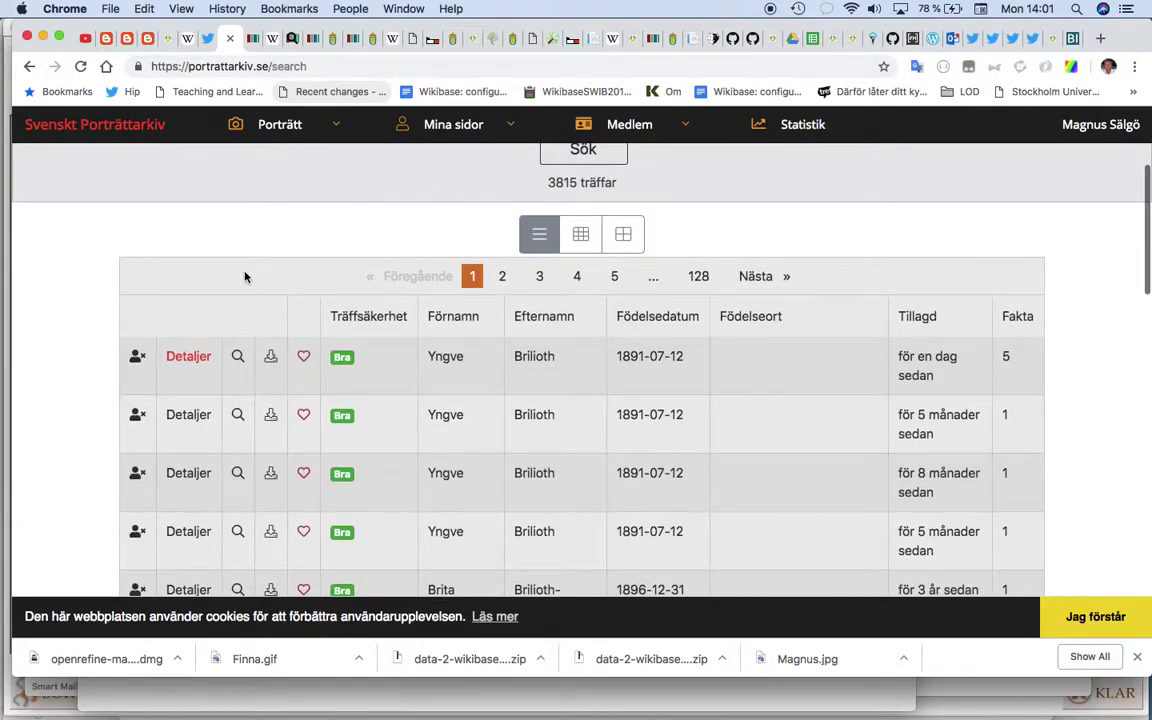
scroll(244, 276, down, 2)
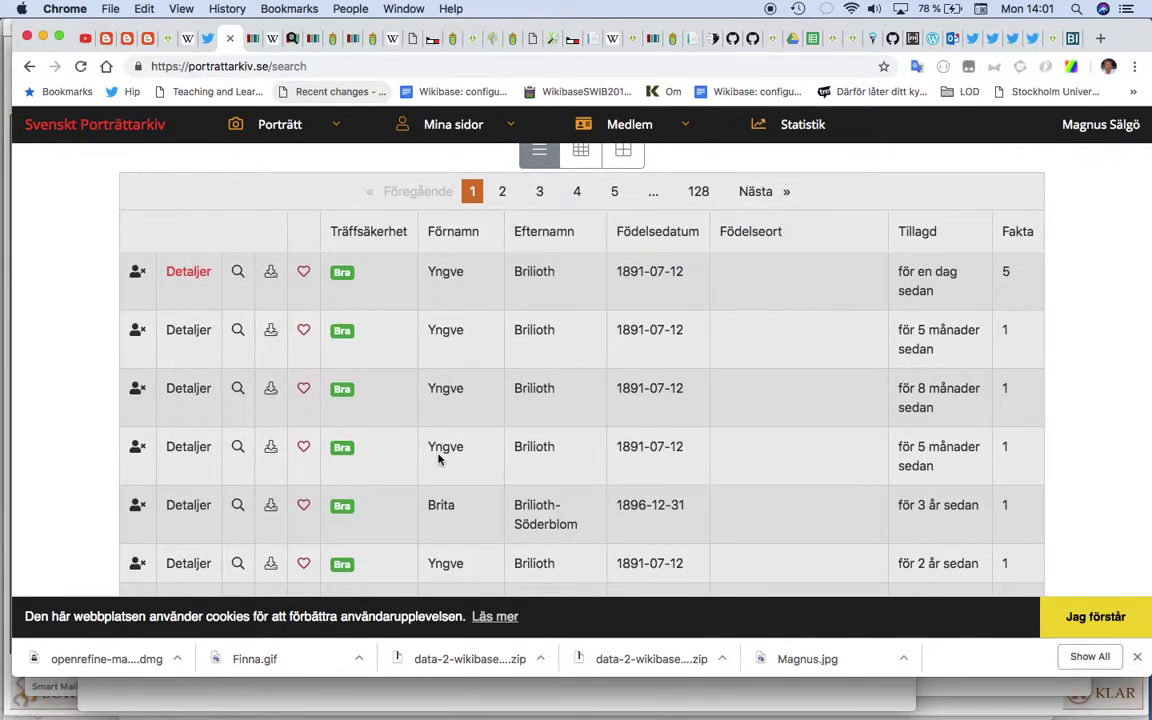
super+click(187, 334)
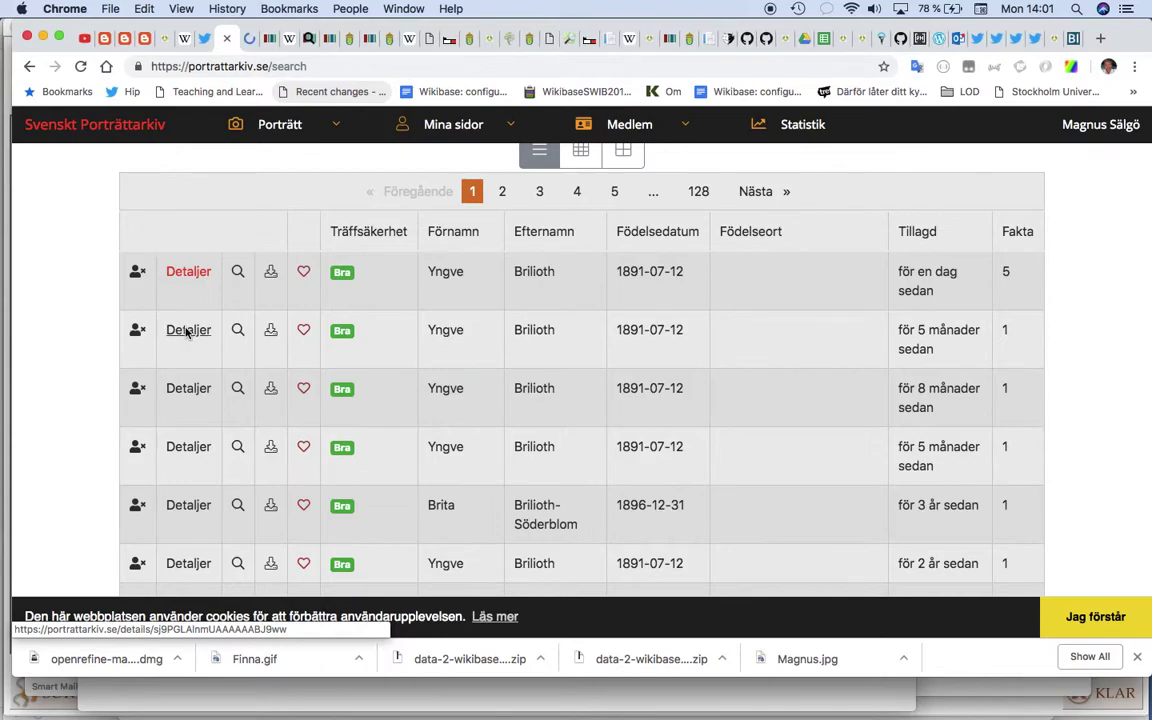
- In the new portrait tab, accept all suggested facts with Godkänn alla förslag
key(ctrl+Tab)
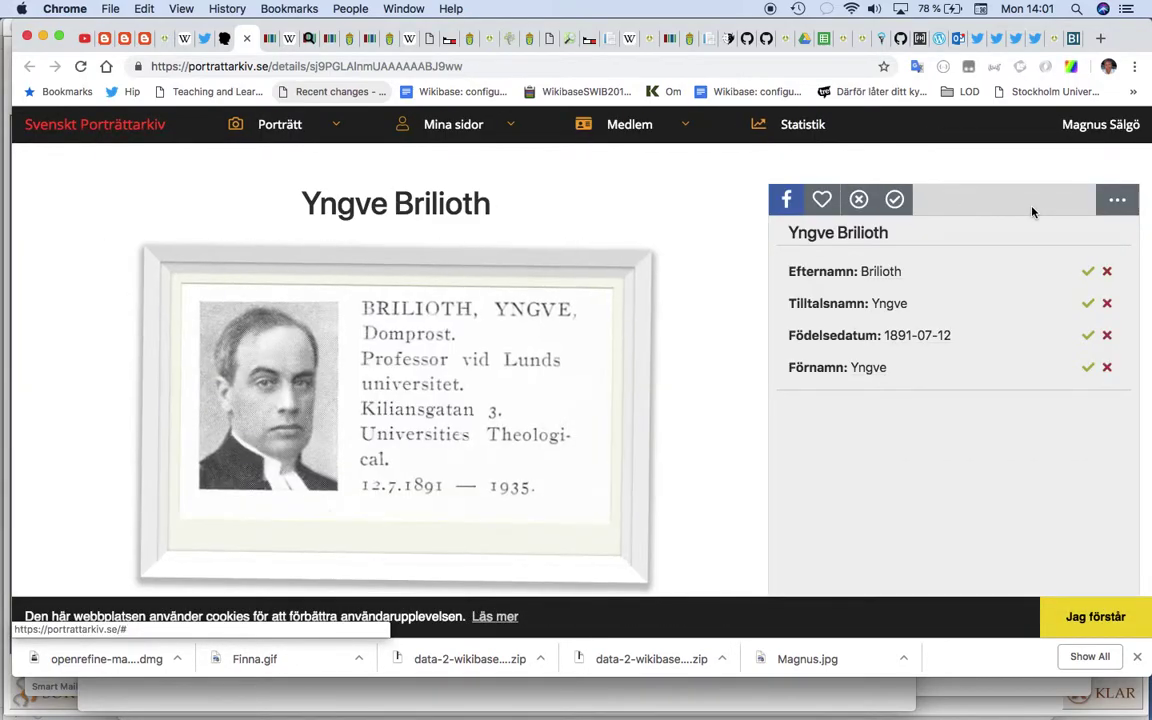
mouse_move(573, 311)
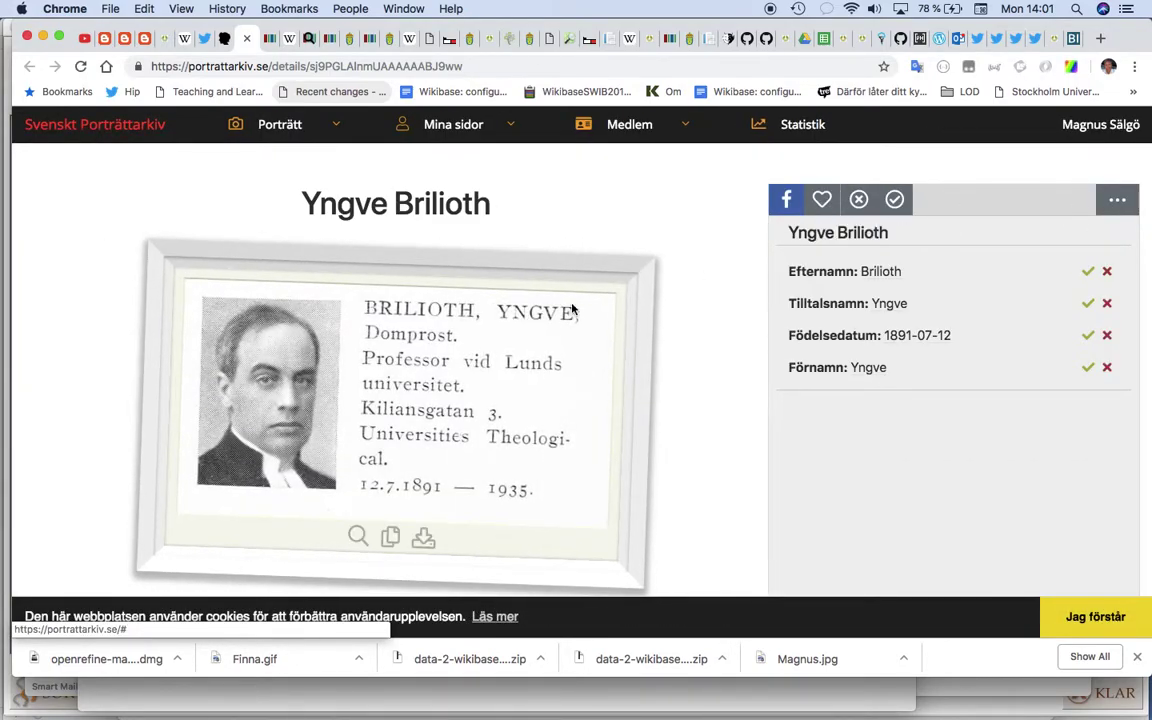
scroll(421, 335, down, 2)
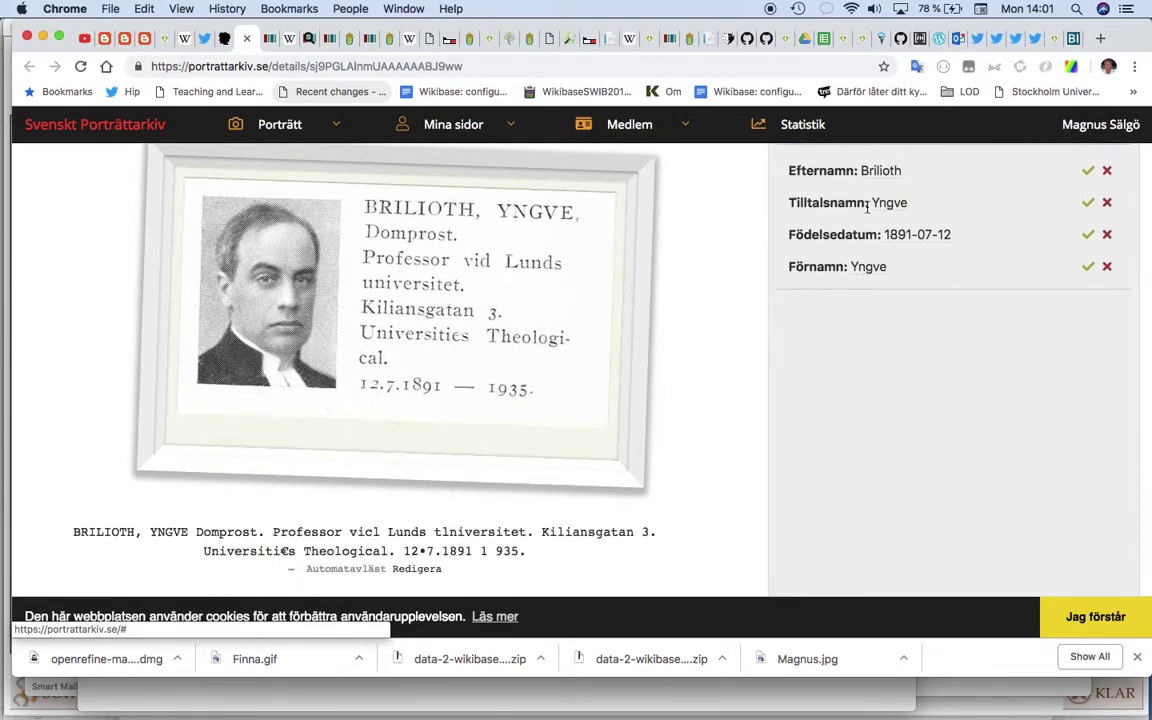
scroll(866, 207, up, 2)
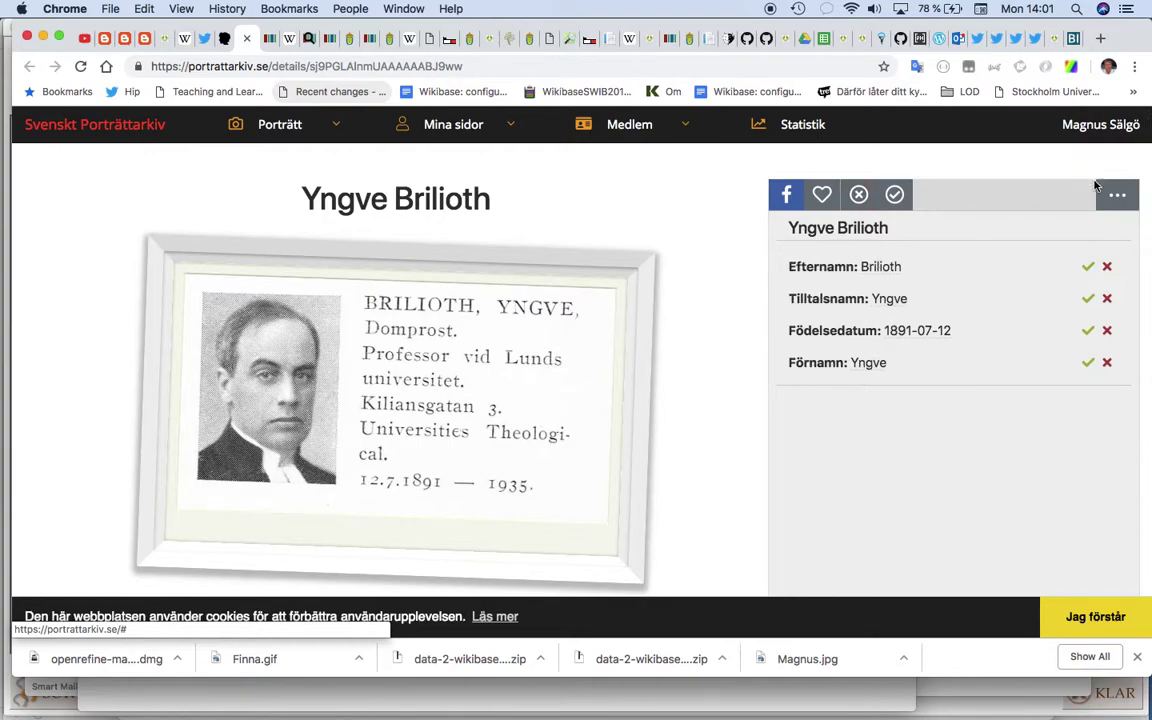
click(903, 196)
click(1118, 195)
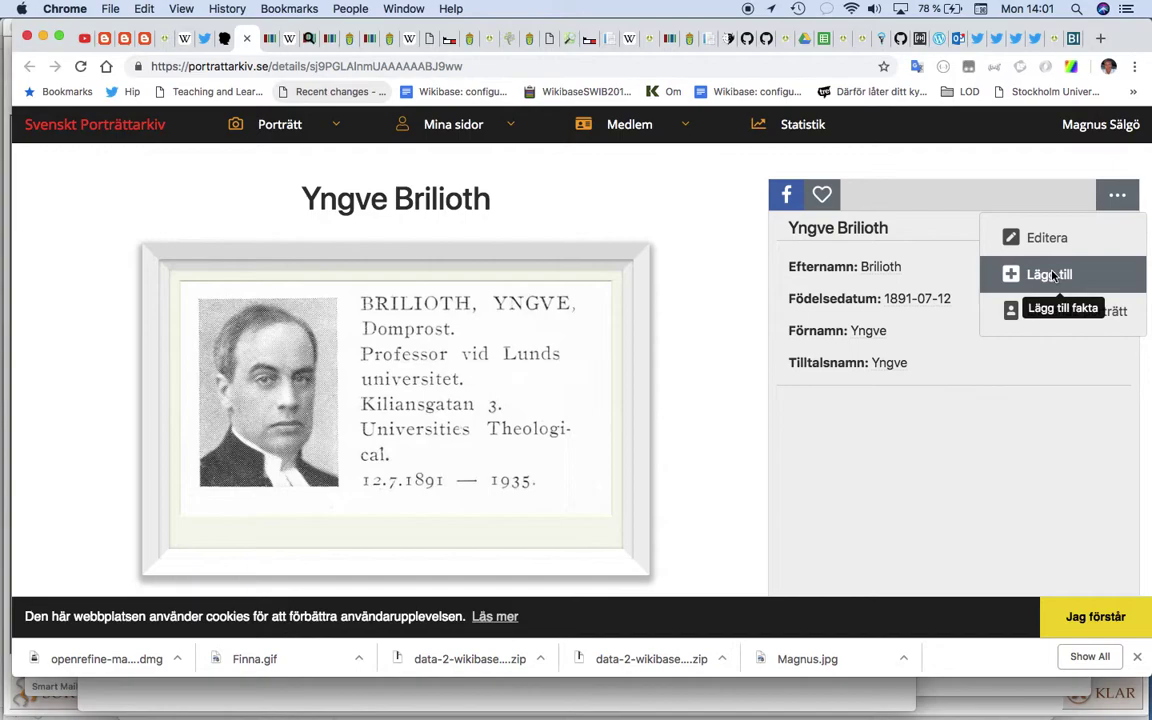
- Add a Samma person fact linking this portrait to the other Yngve Brilioth portrait, and save
click(1053, 276)
click(676, 260)
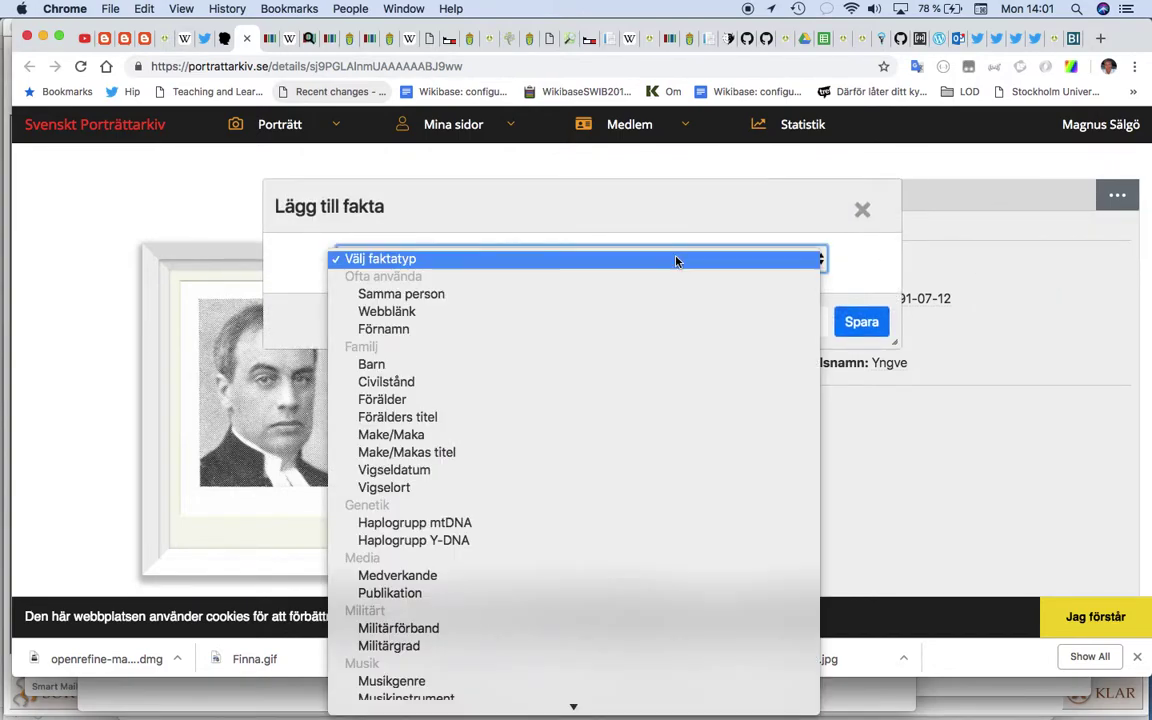
click(662, 296)
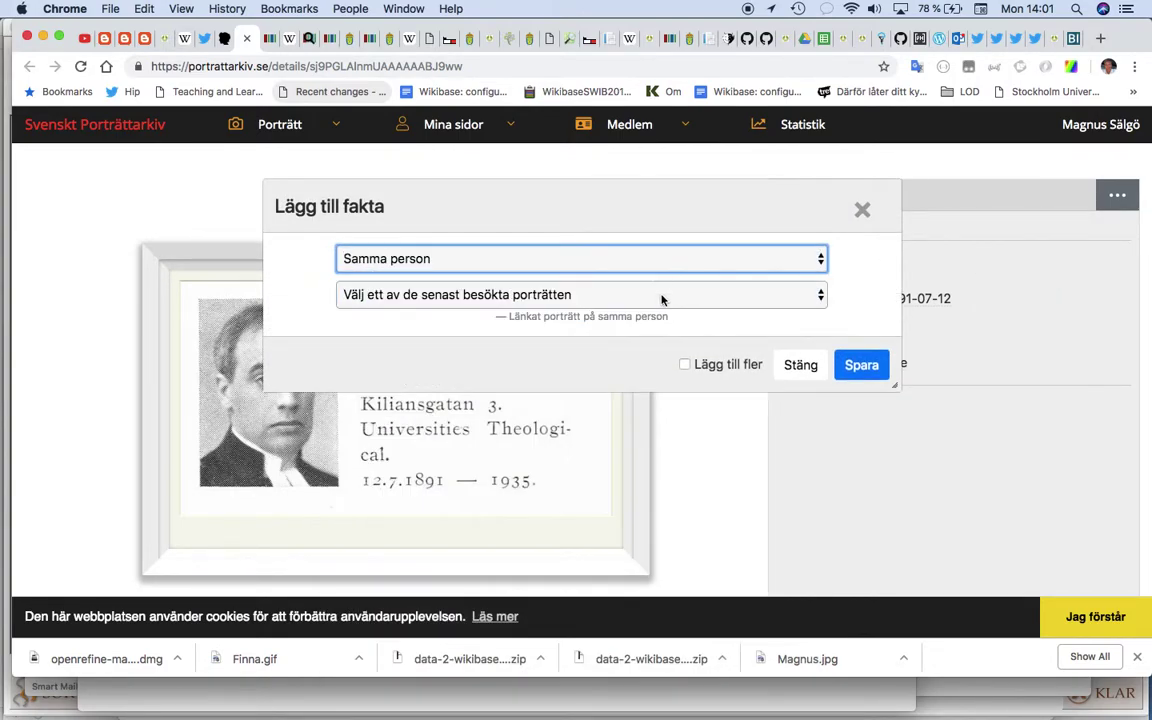
click(650, 296)
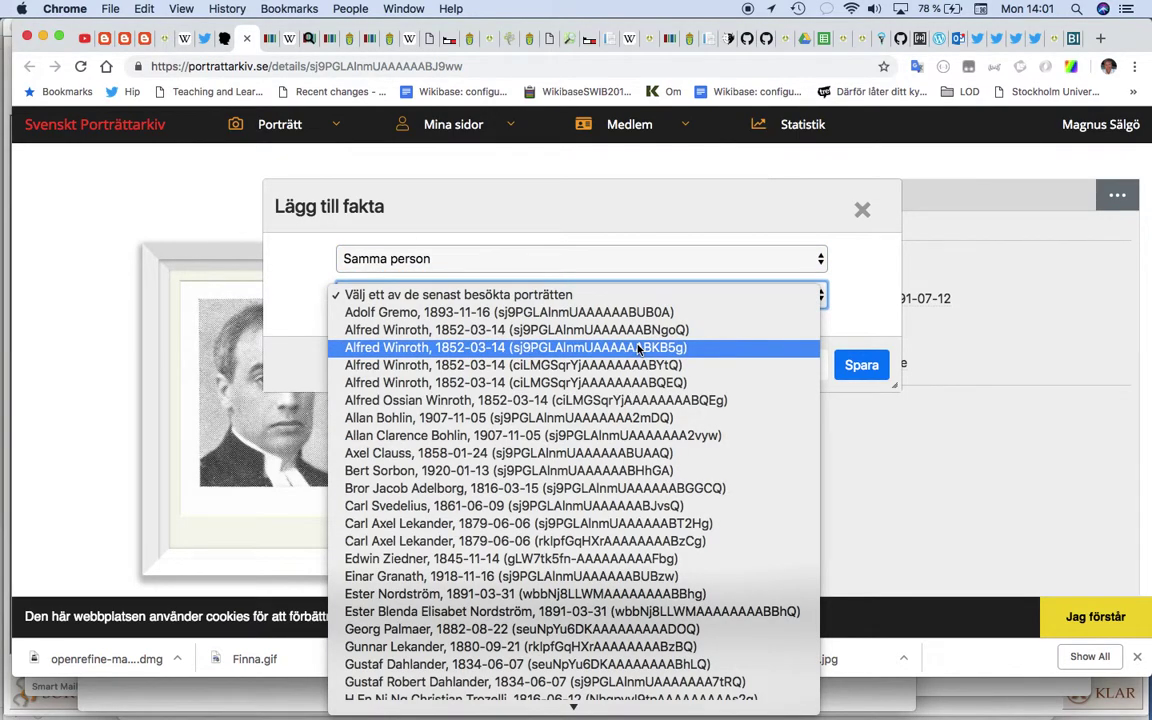
scroll(638, 349, down, 5)
scroll(638, 349, down, 2)
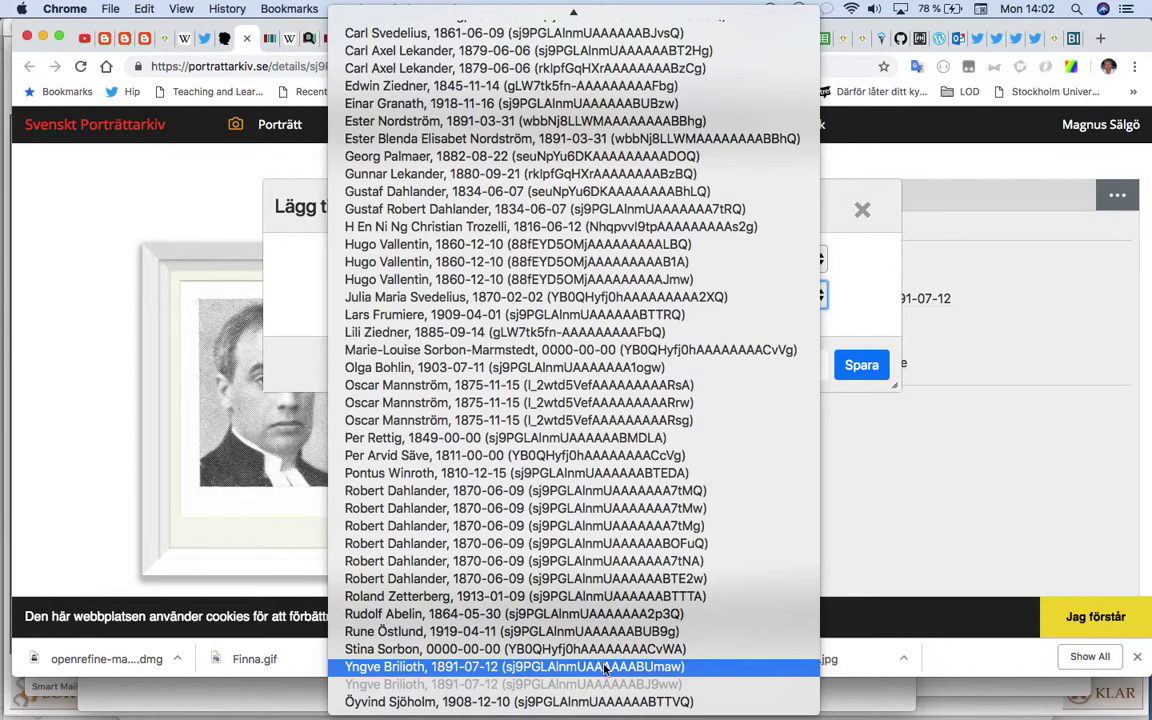
click(550, 667)
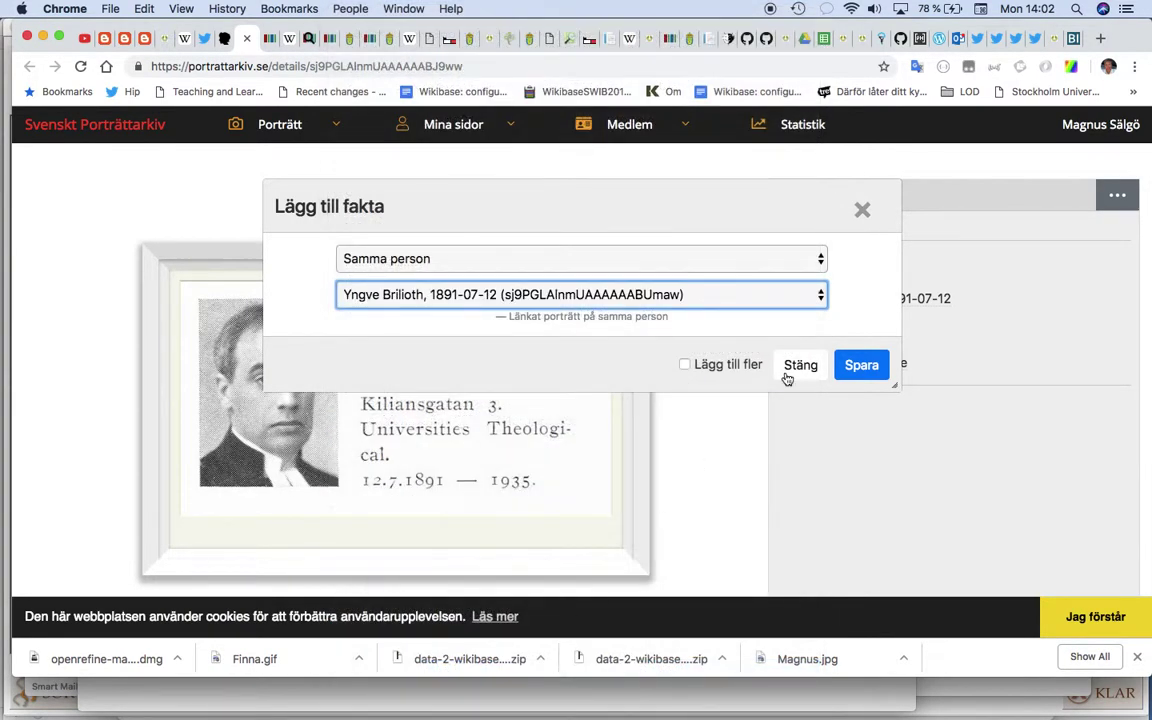
click(869, 370)
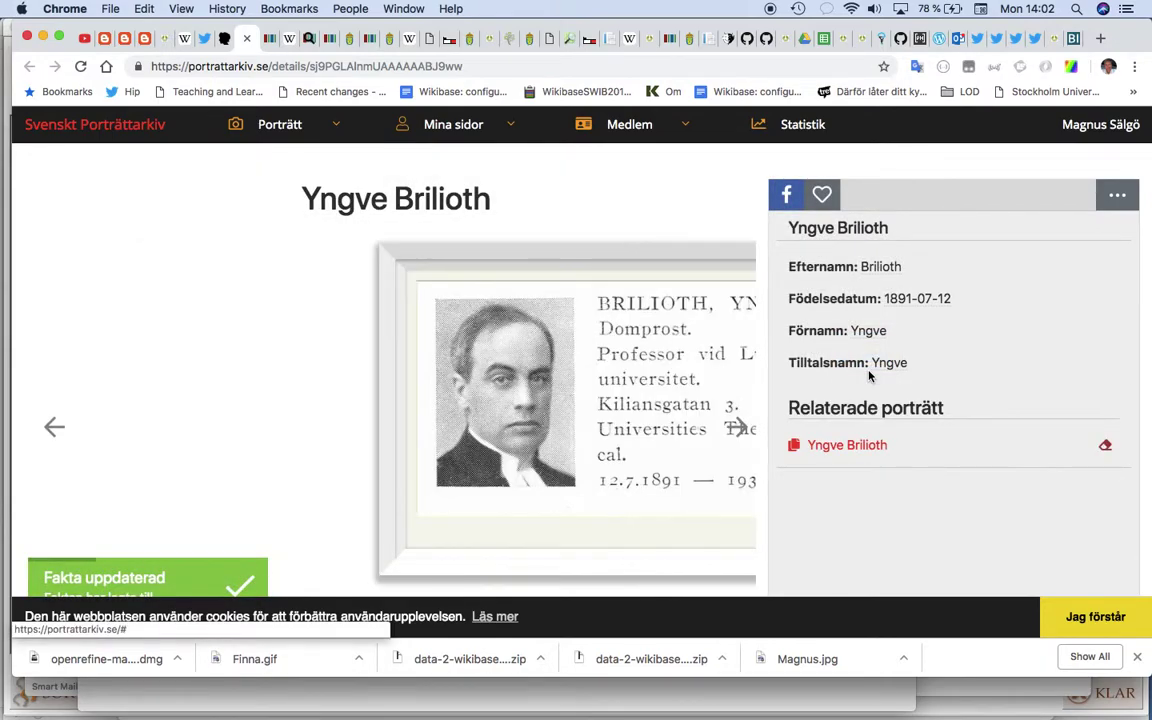
- Return to the search results, open the first Brilioth portrait, and follow its Wikipedia source link
scroll(773, 386, down, 8)
scroll(828, 247, up, 5)
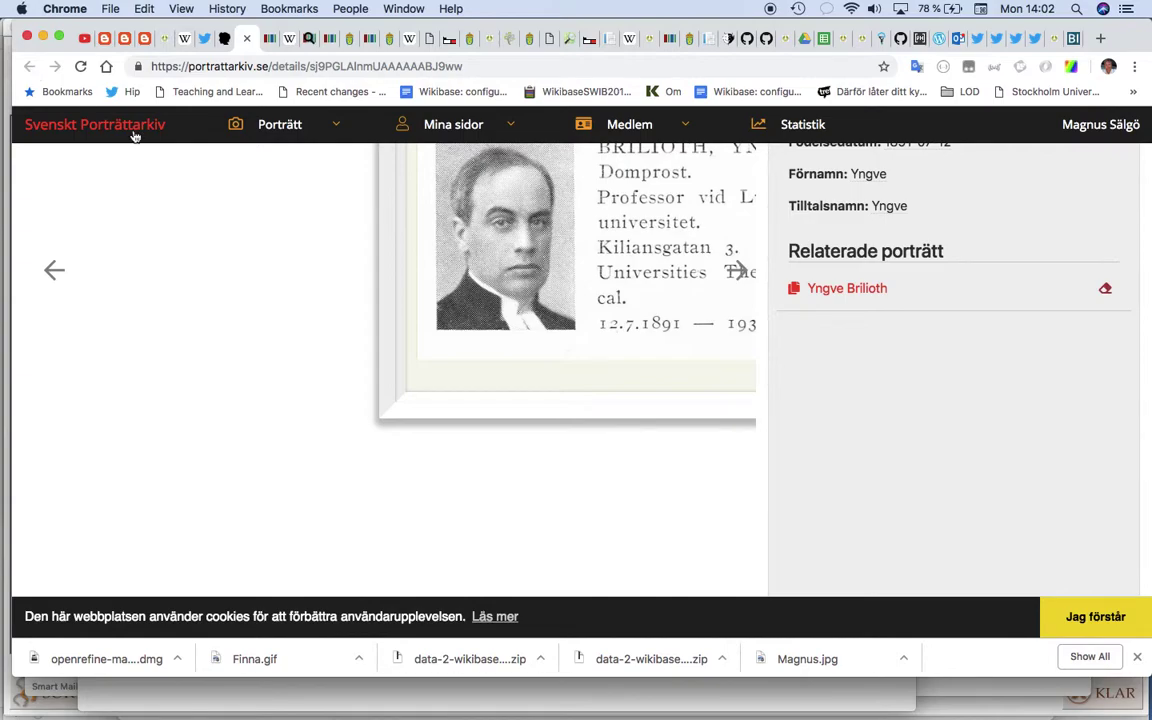
scroll(213, 213, up, 3)
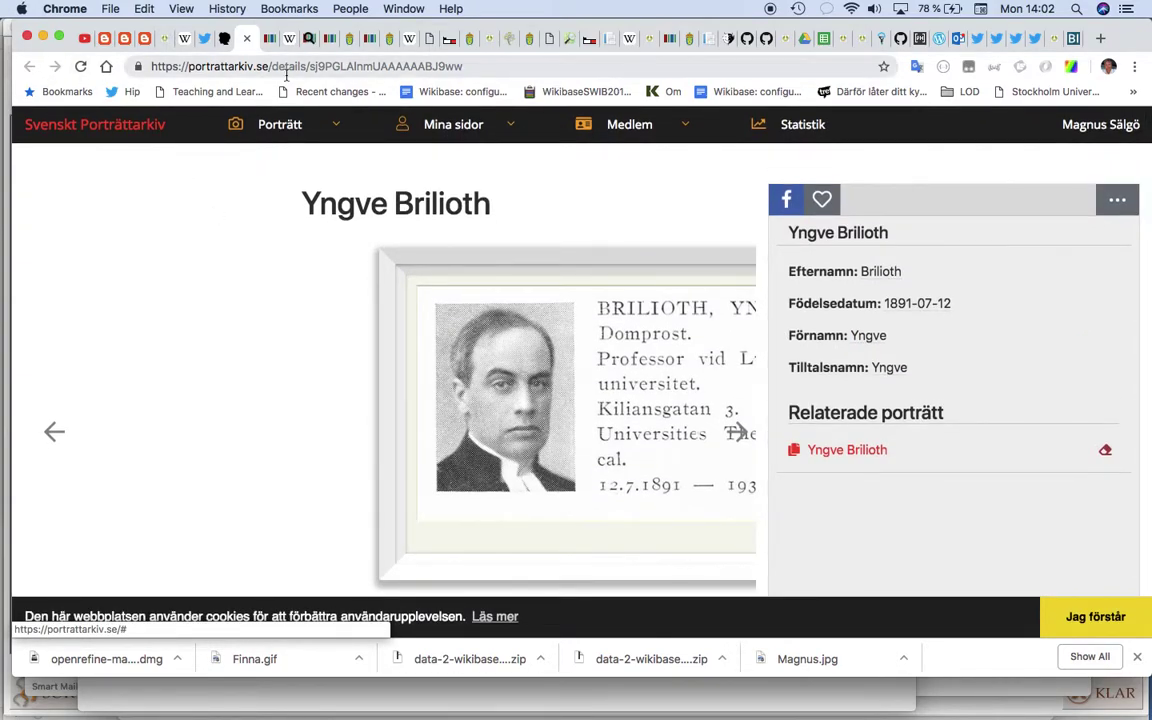
key(super+bracketleft)
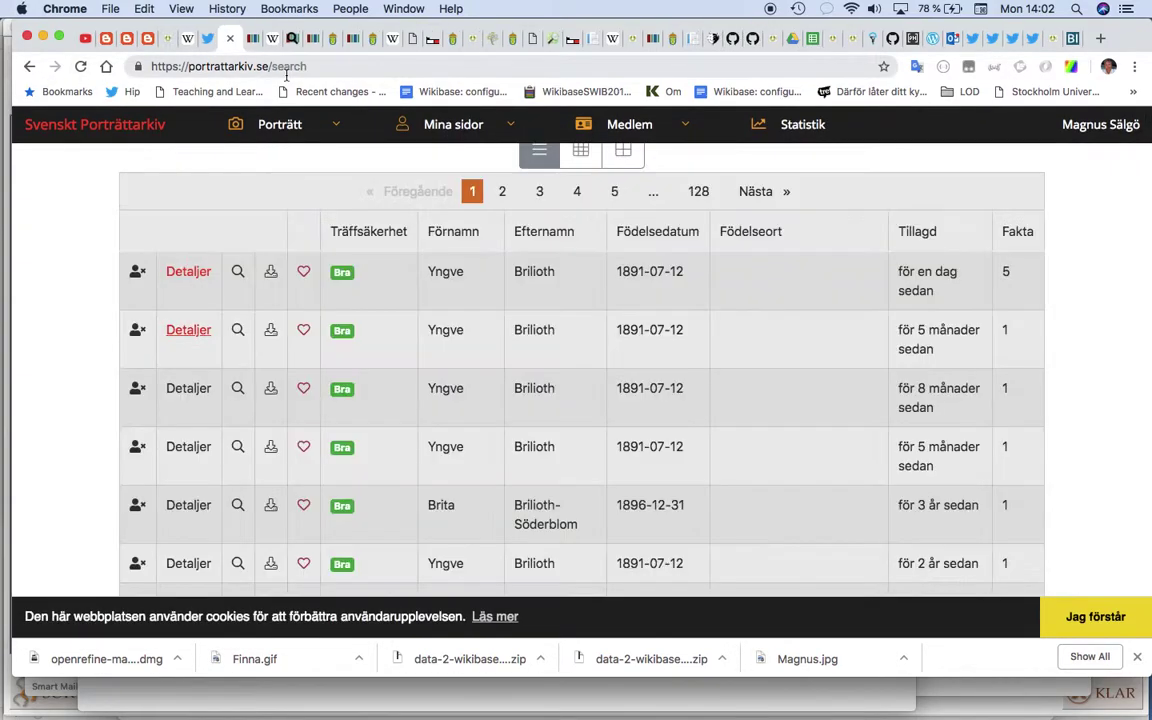
click(194, 273)
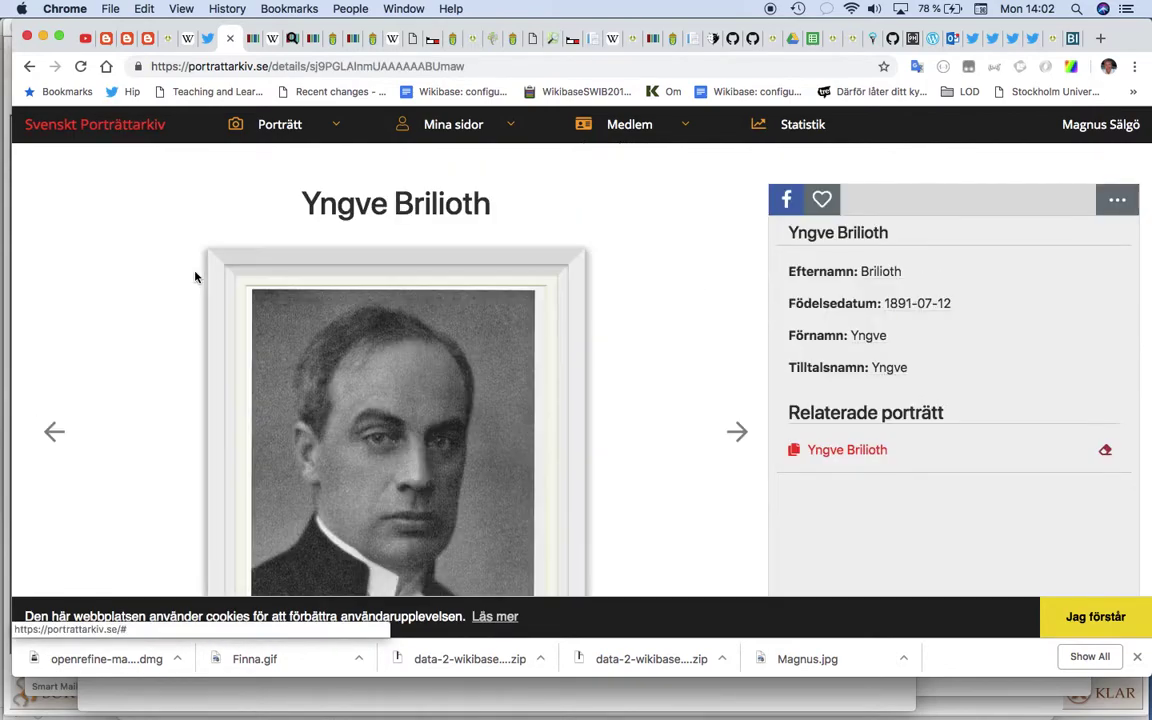
scroll(195, 276, down, 8)
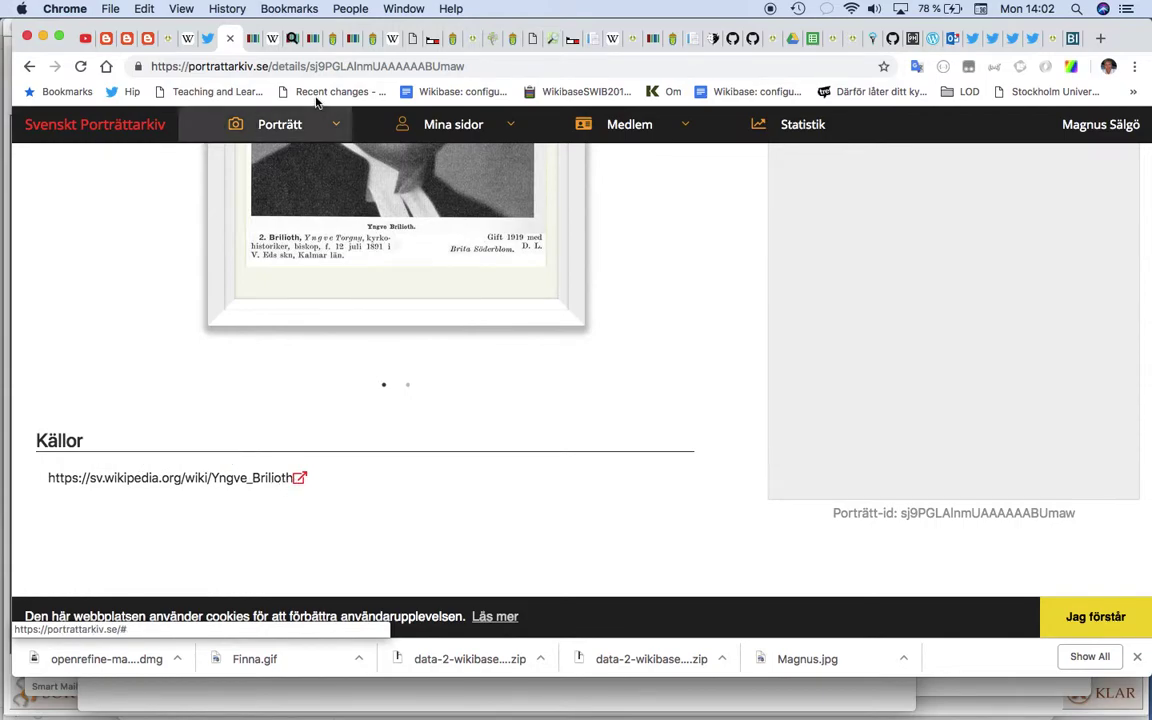
drag(311, 67, 464, 68)
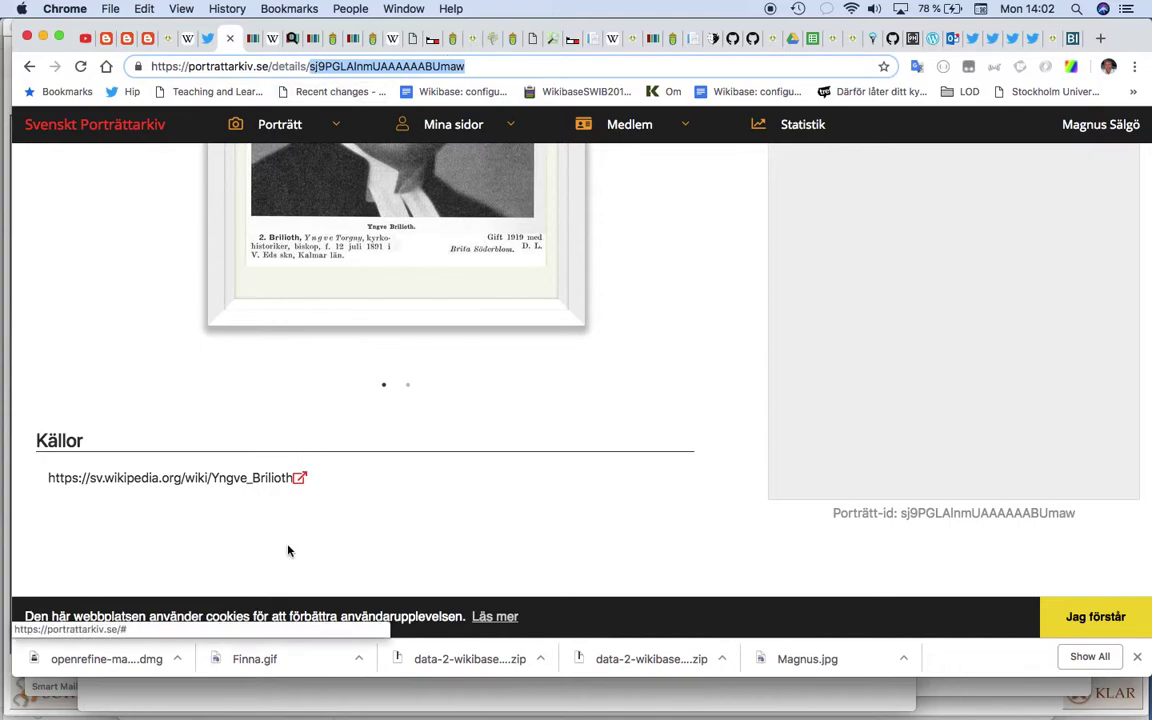
click(300, 478)
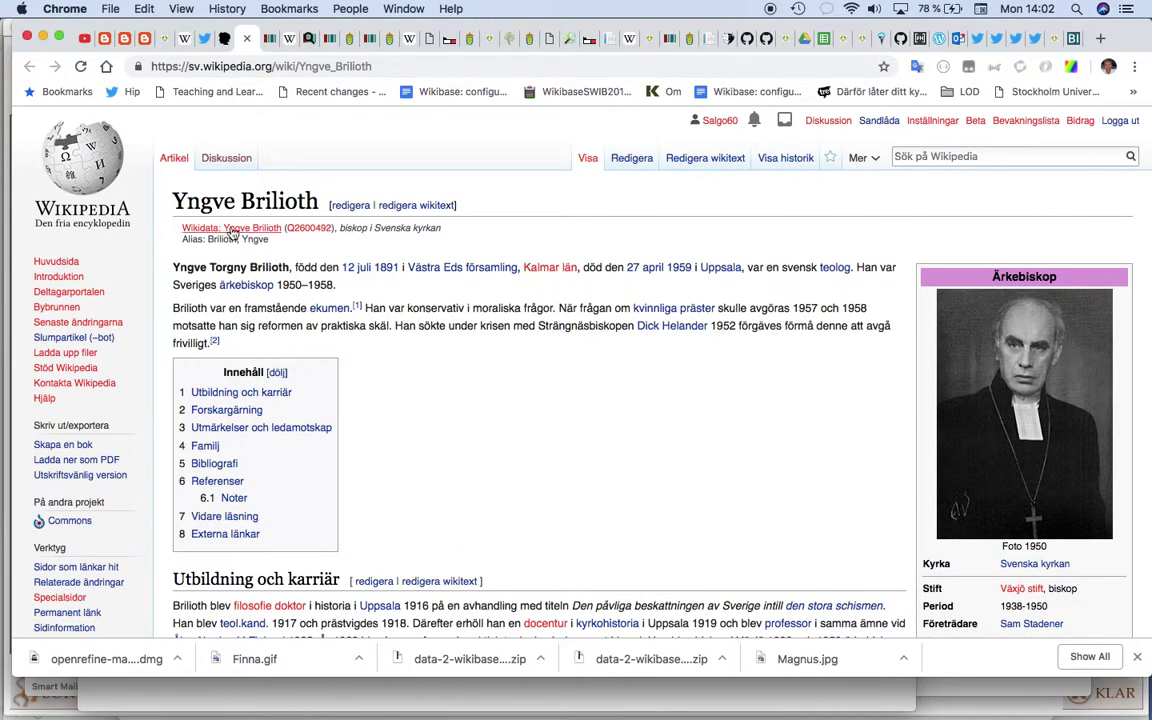
scroll(126, 346, down, 3)
scroll(117, 318, up, 3)
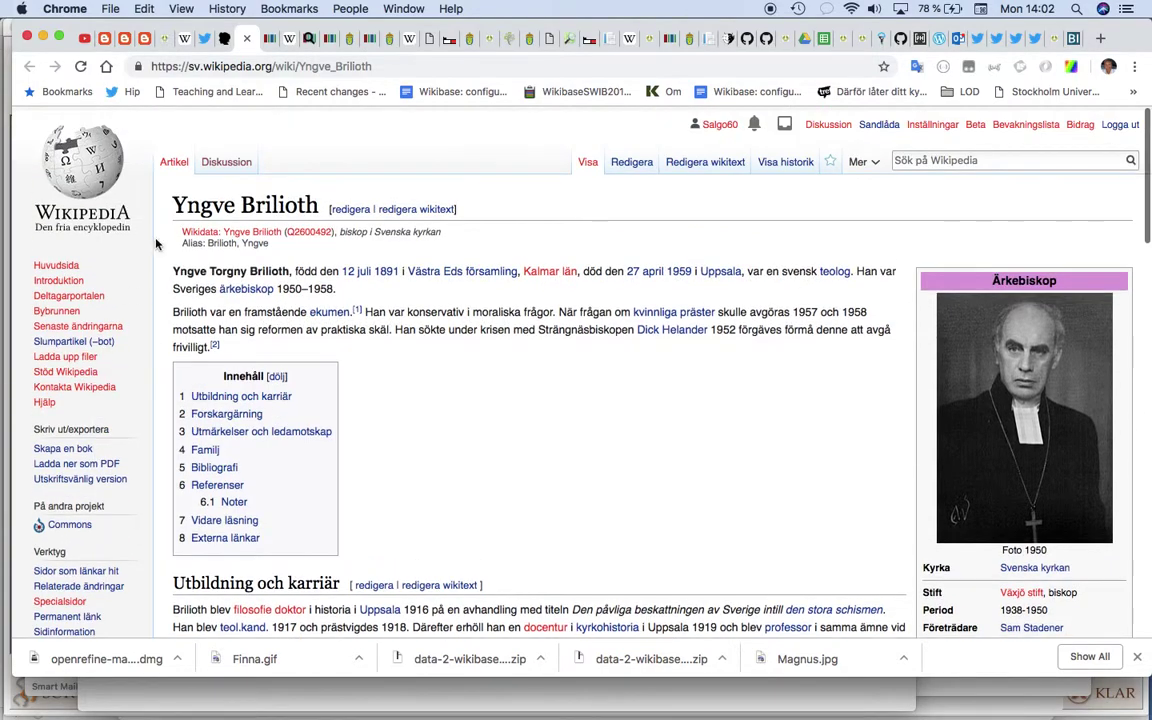
scroll(75, 350, down, 8)
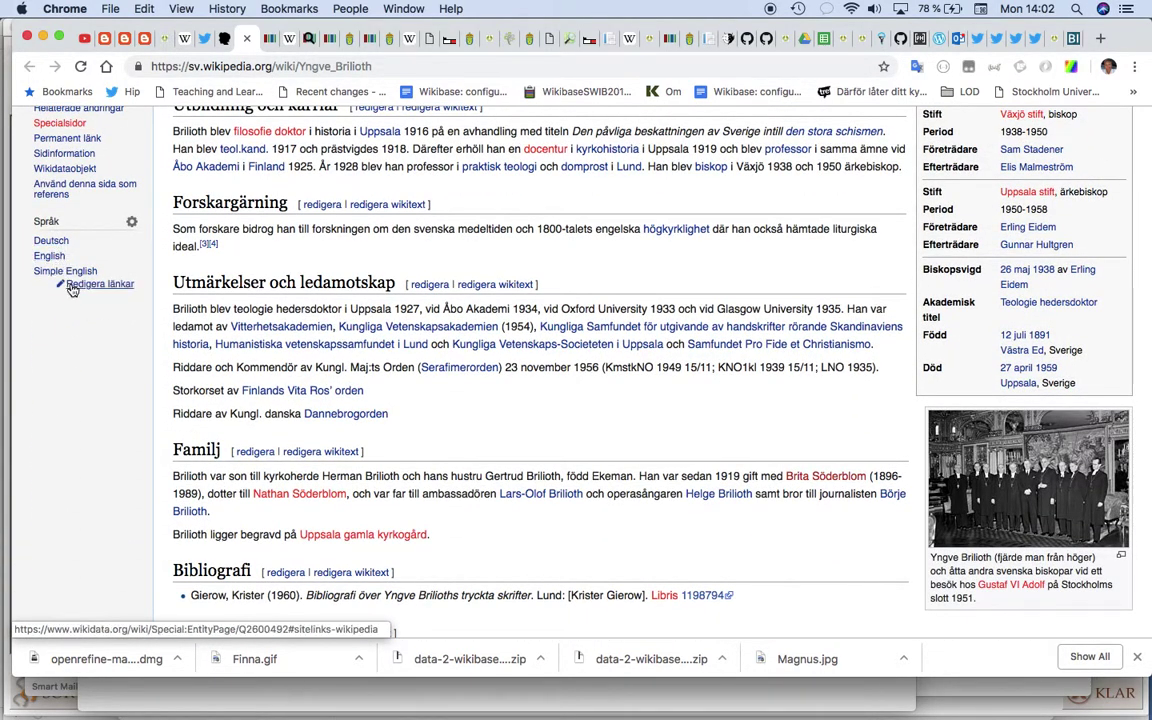
scroll(73, 279, up, 3)
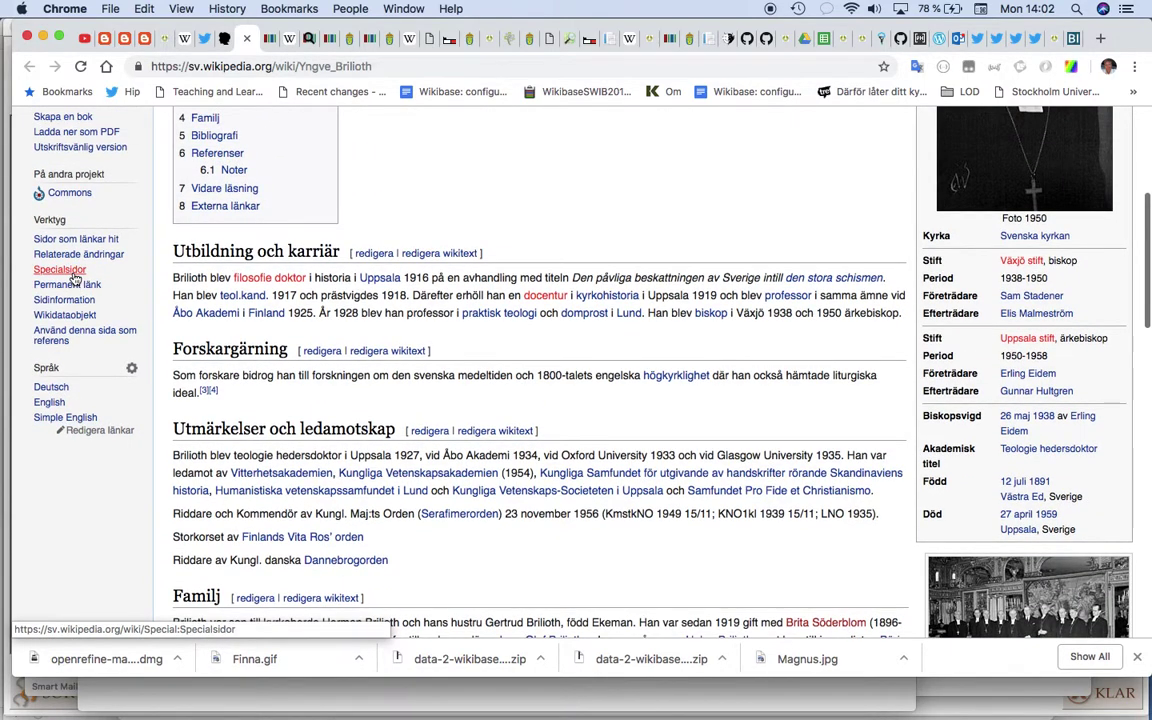
click(66, 315)
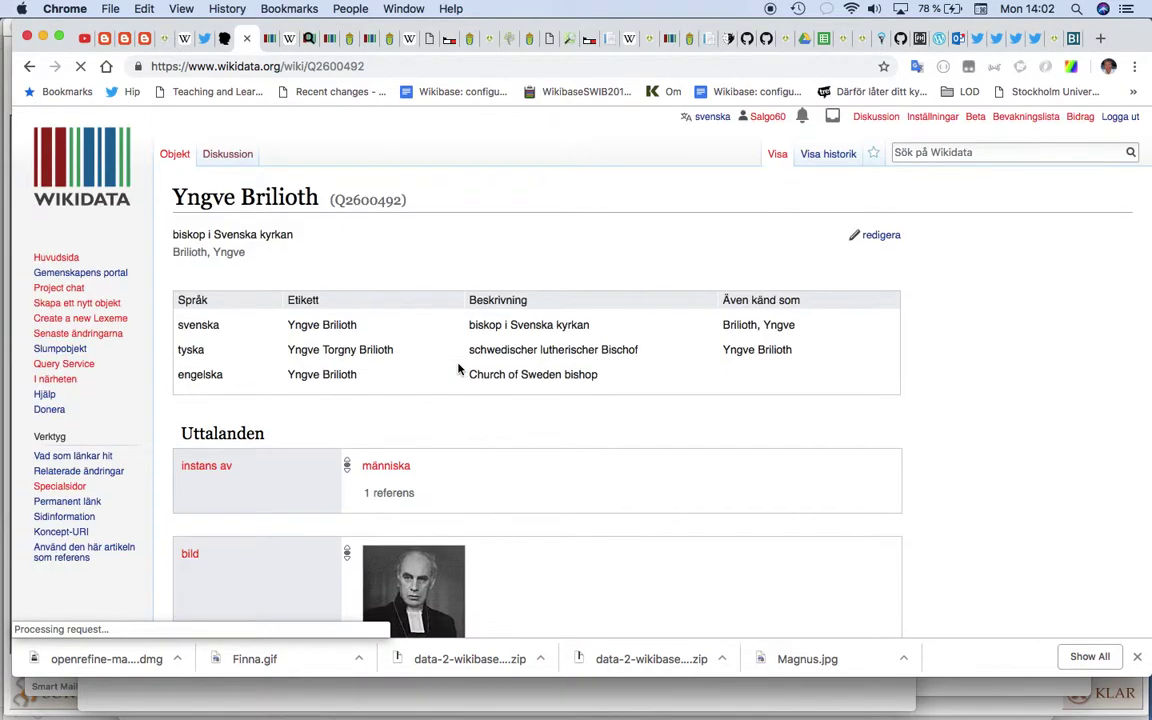
- Switch the Wikidata interface language to English
scroll(458, 370, down, 15)
scroll(458, 370, down, 15)
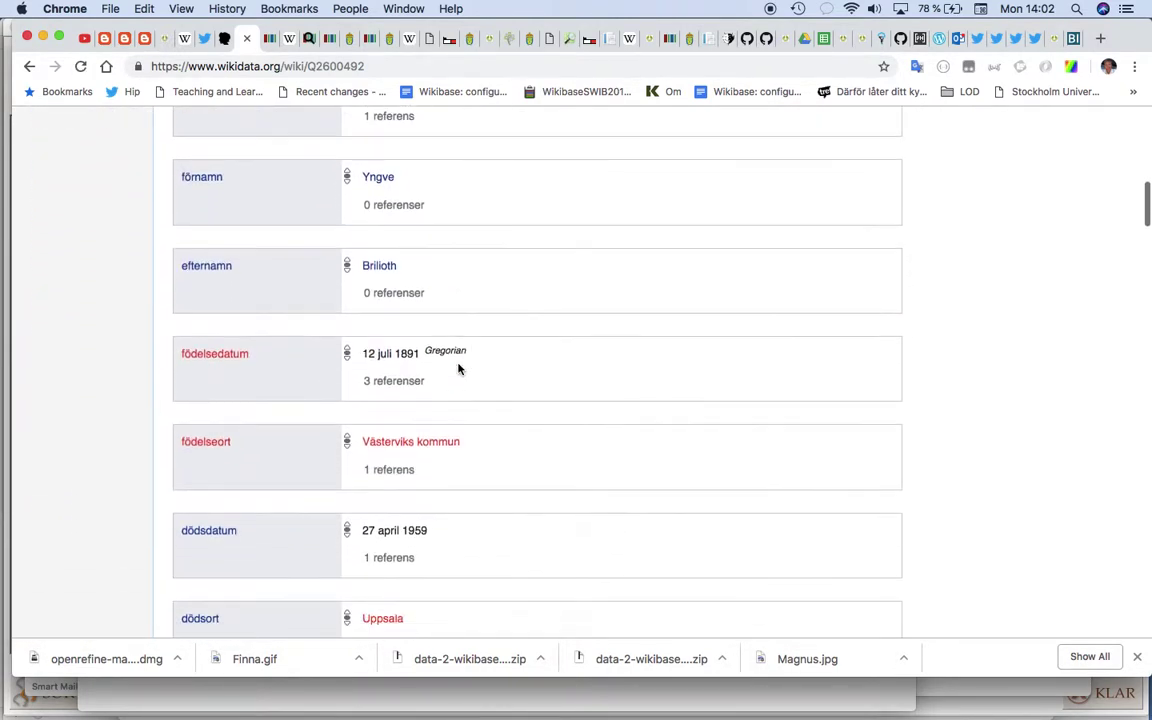
scroll(458, 370, down, 15)
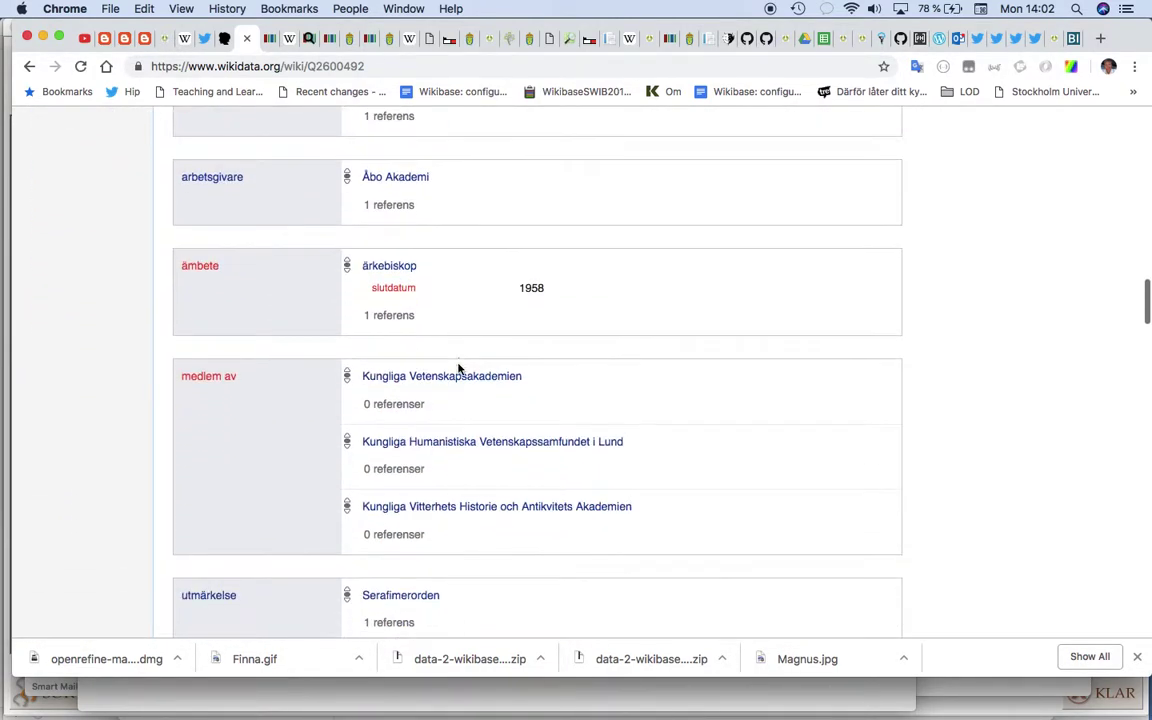
scroll(458, 370, down, 5)
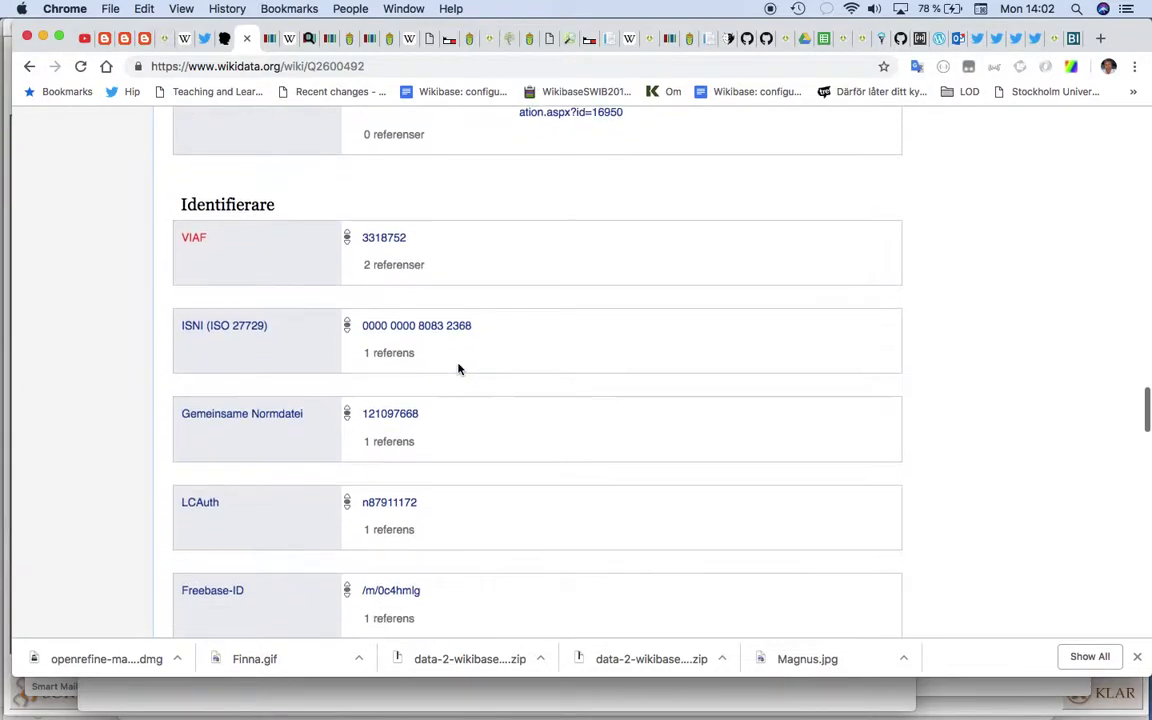
scroll(458, 370, down, 10)
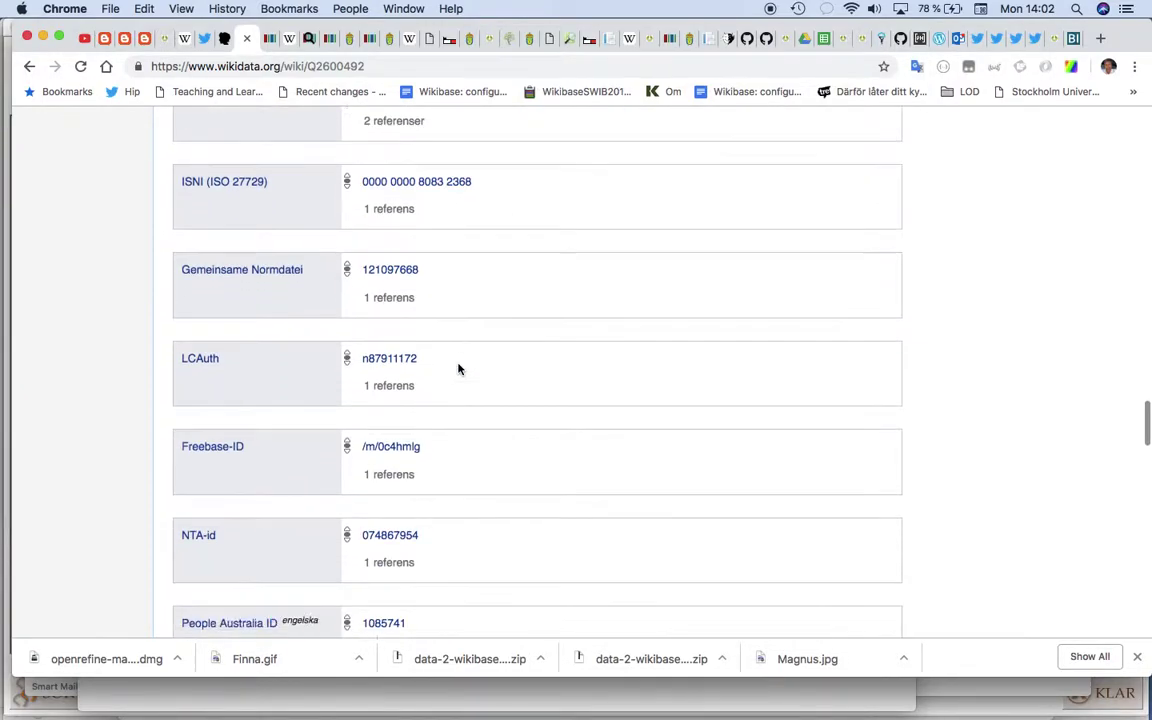
scroll(458, 370, down, 2)
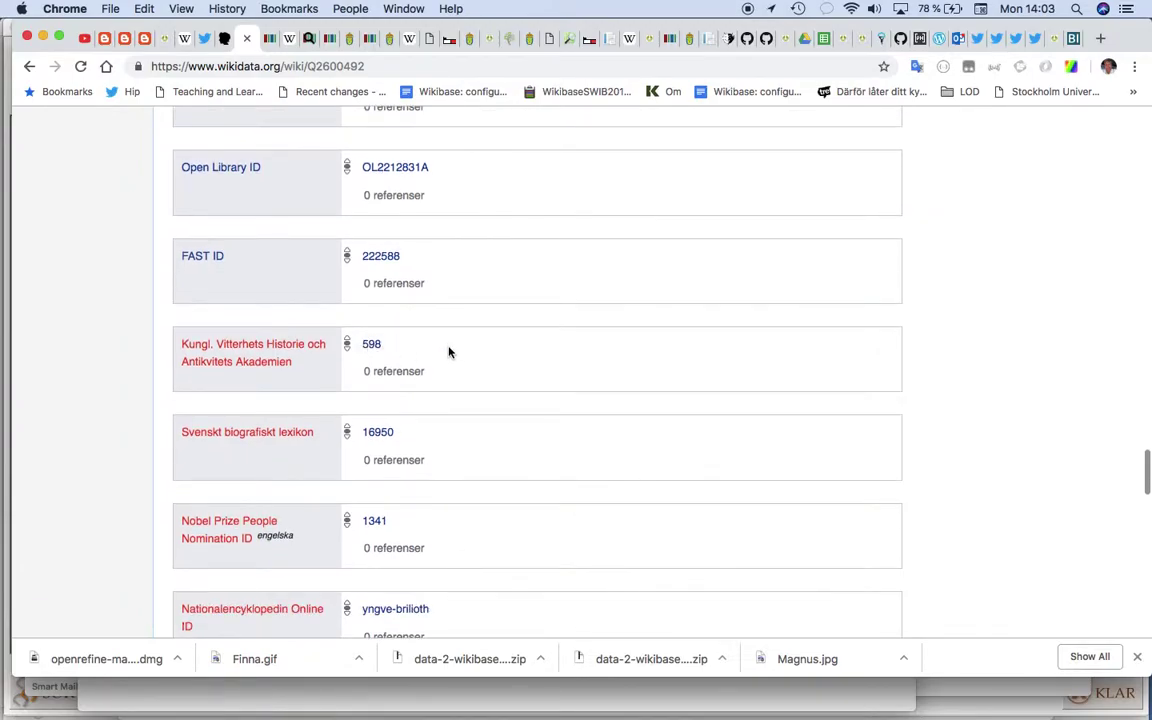
scroll(447, 345, down, 6)
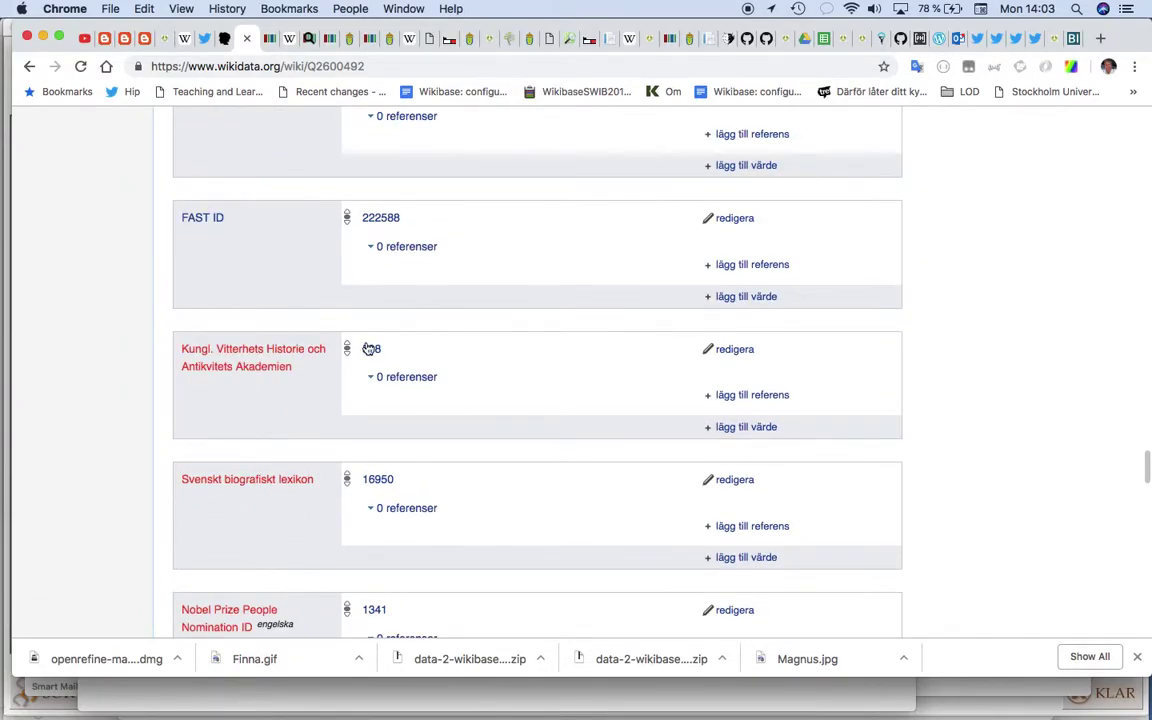
scroll(370, 345, up, 20)
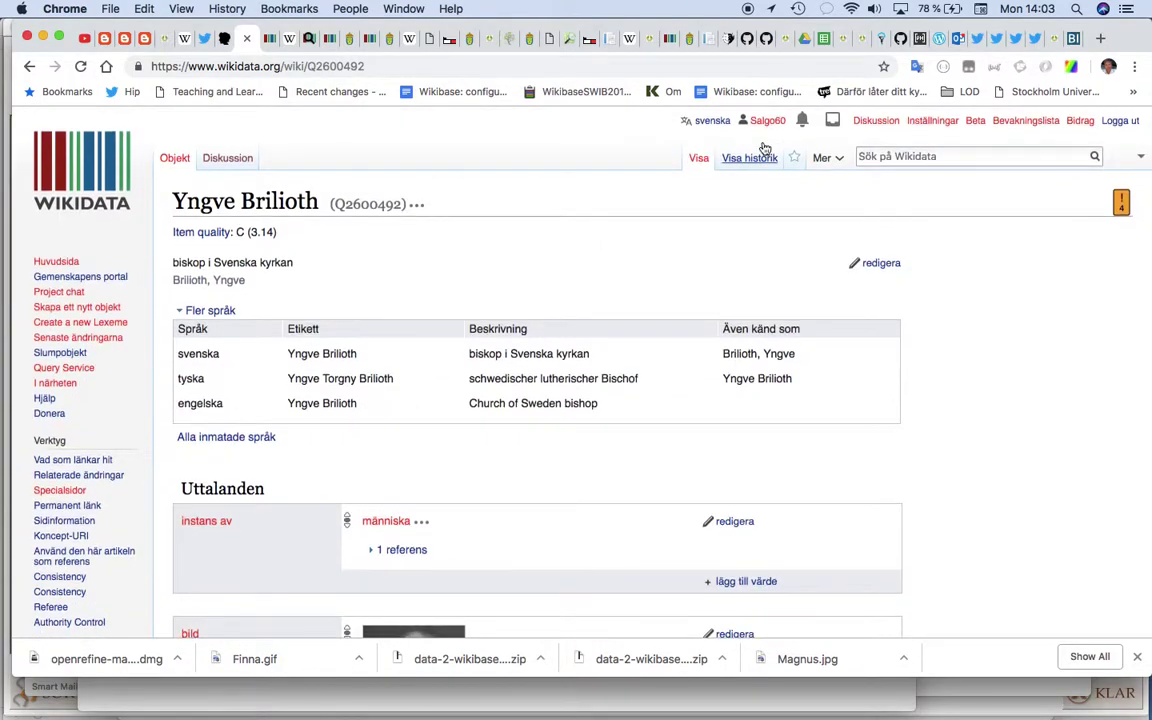
click(712, 121)
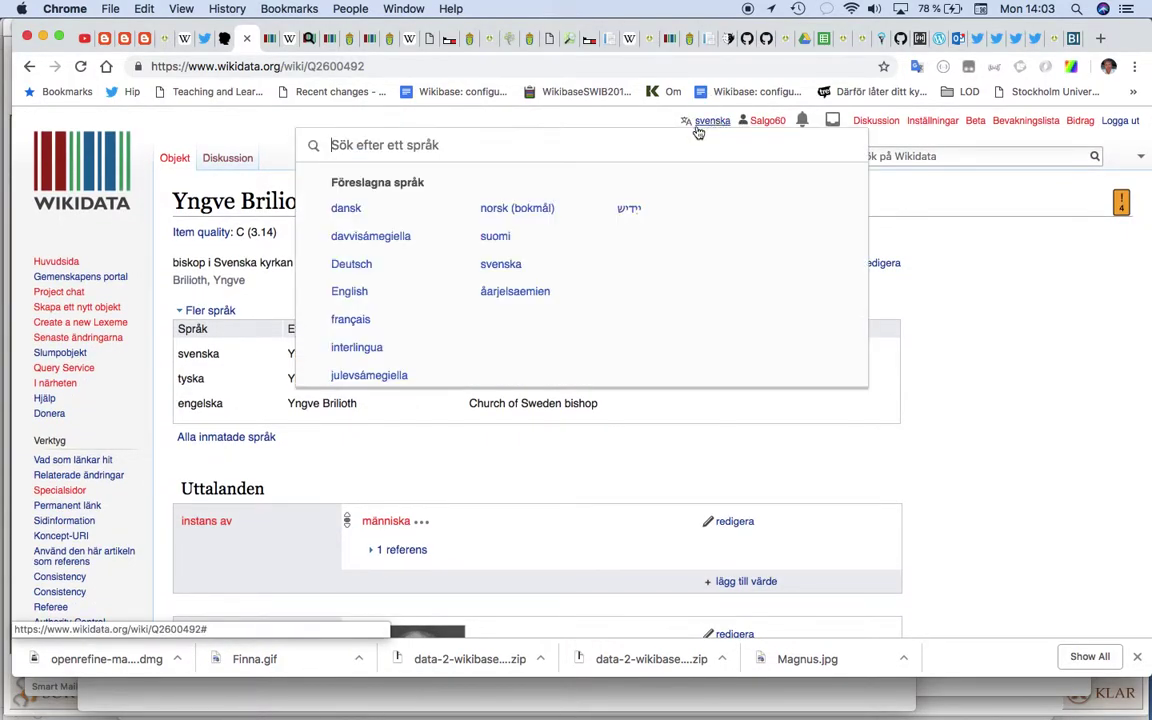
click(357, 316)
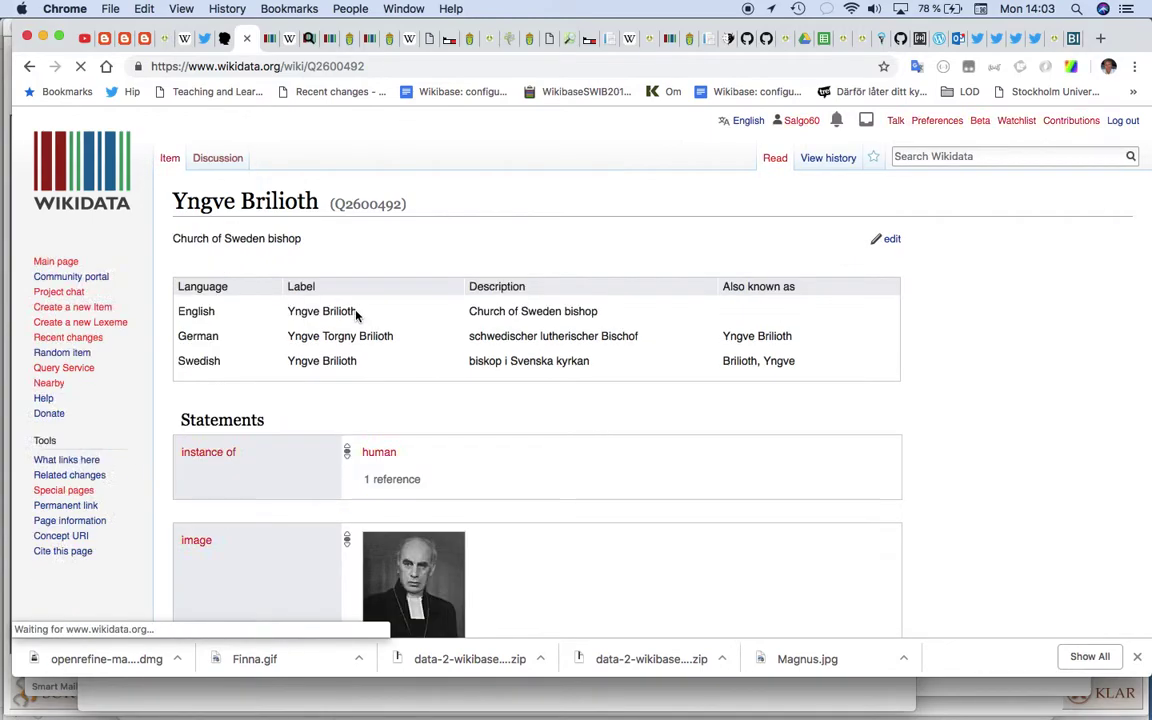
- Scroll to the identifiers and open the SBL biography for Dictionary of Swedish National Biography ID 16950
scroll(345, 355, down, 15)
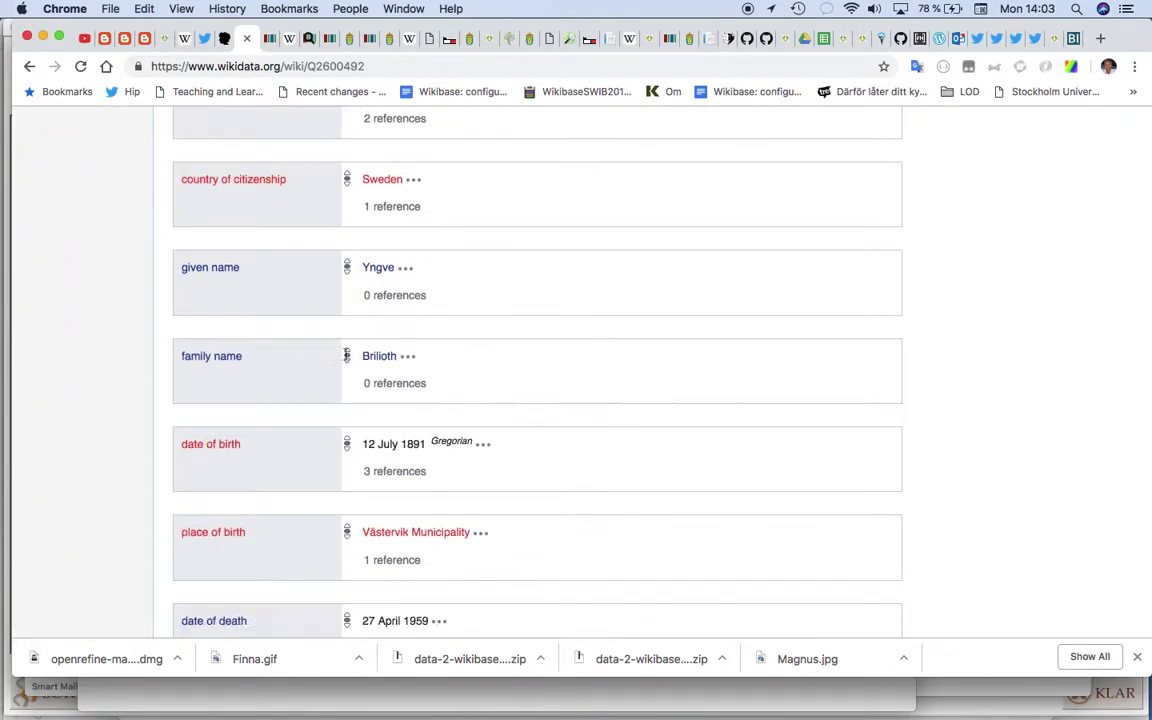
scroll(345, 355, down, 15)
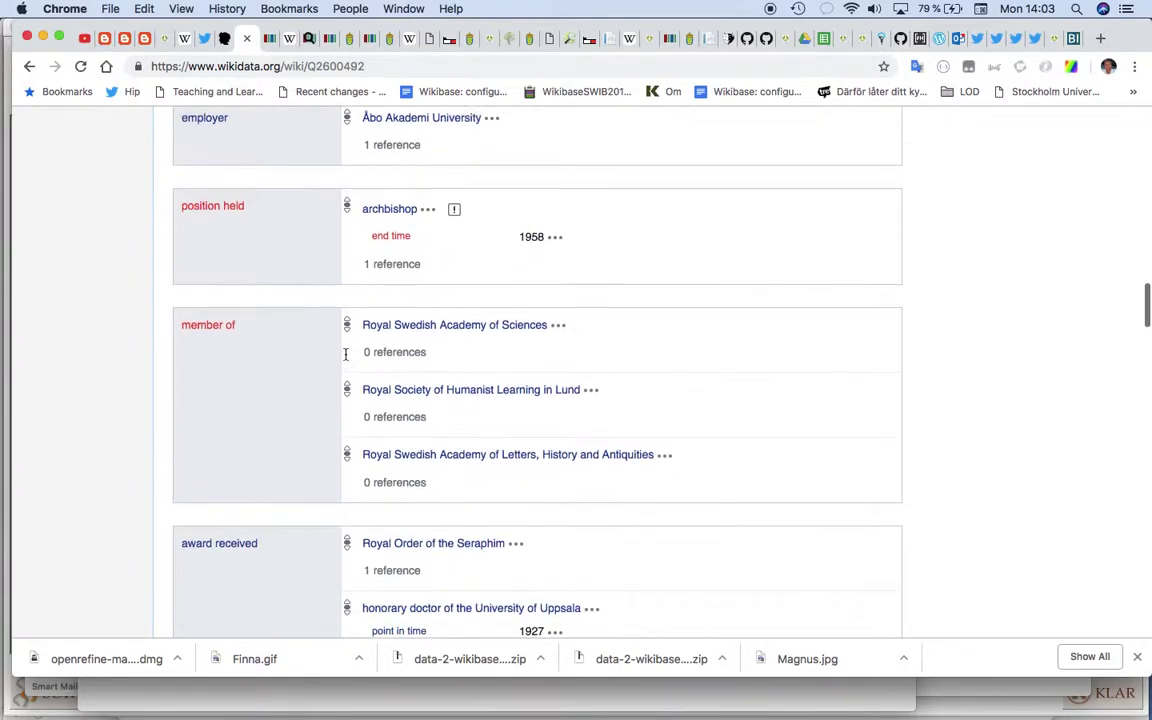
scroll(345, 355, down, 5)
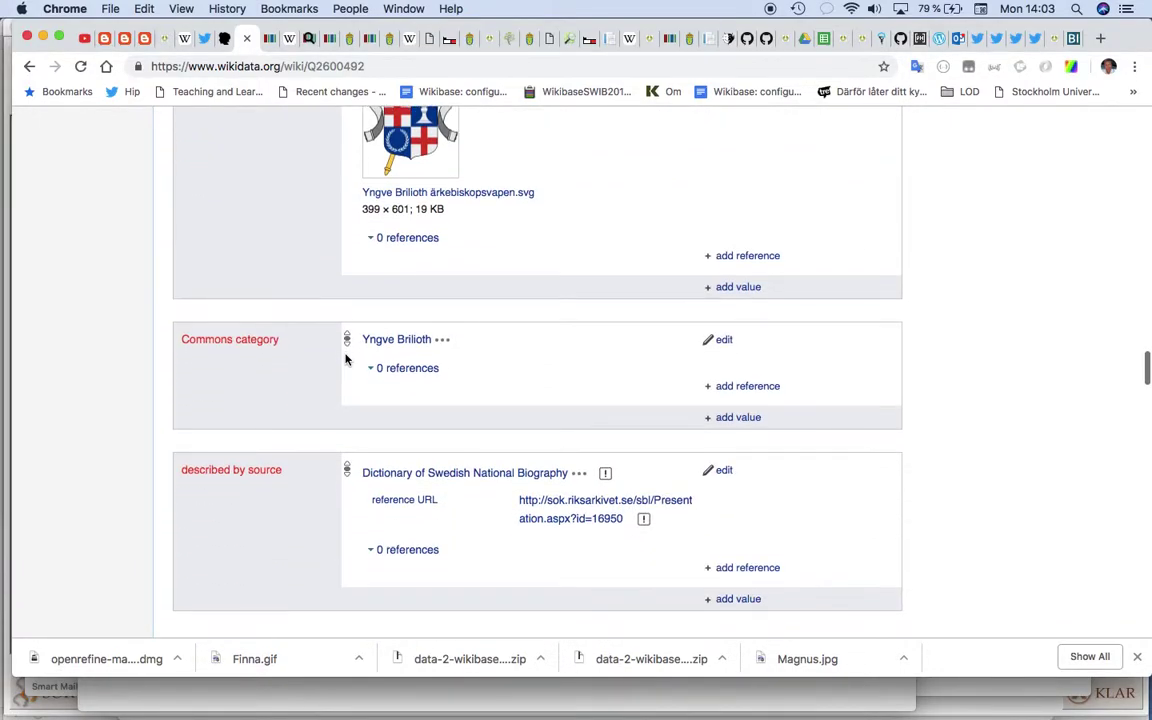
scroll(345, 358, up, 3)
scroll(345, 359, down, 20)
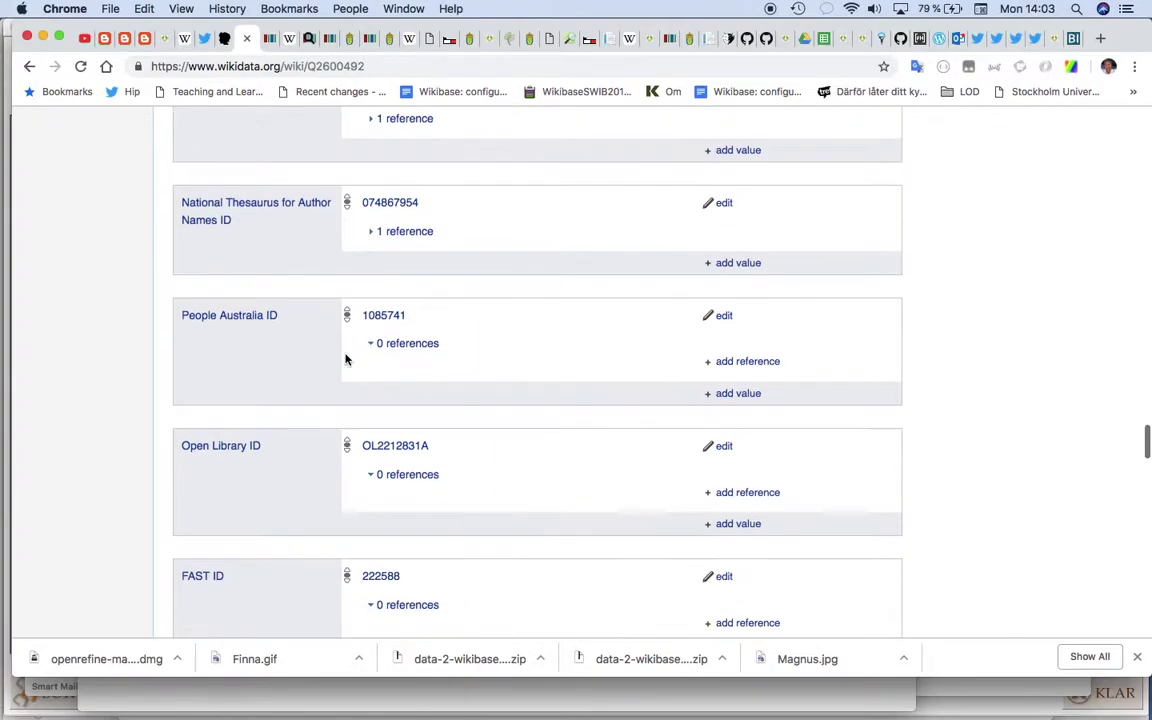
scroll(345, 359, up, 1)
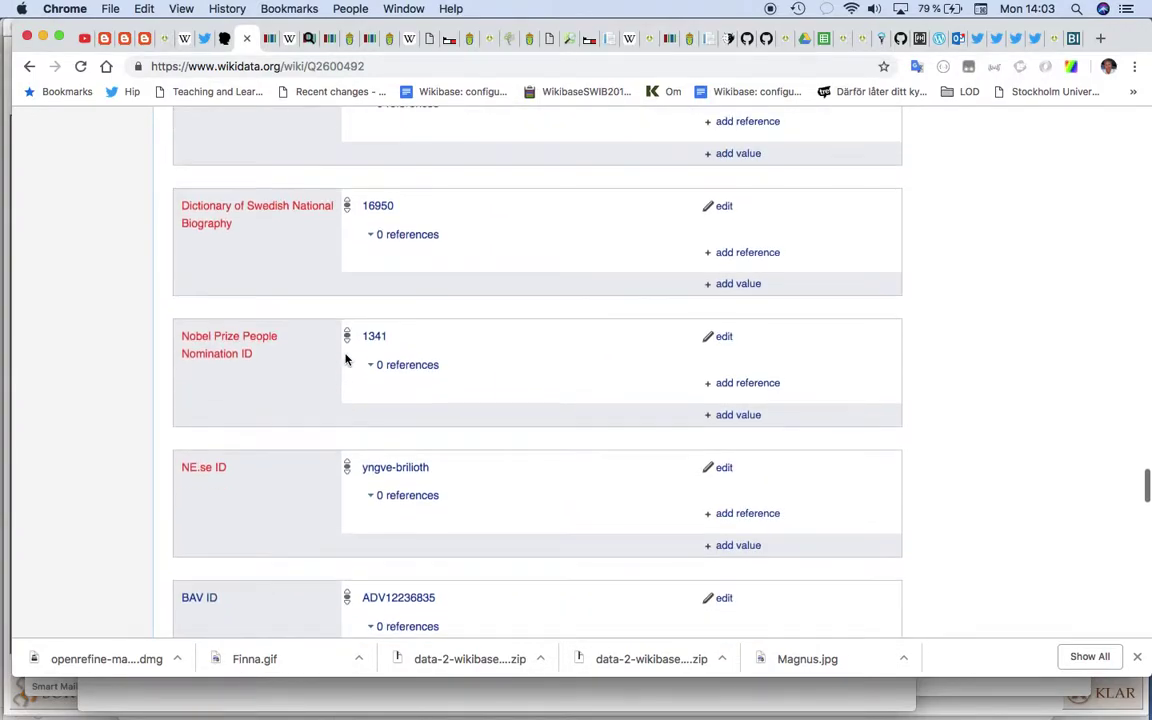
click(373, 207)
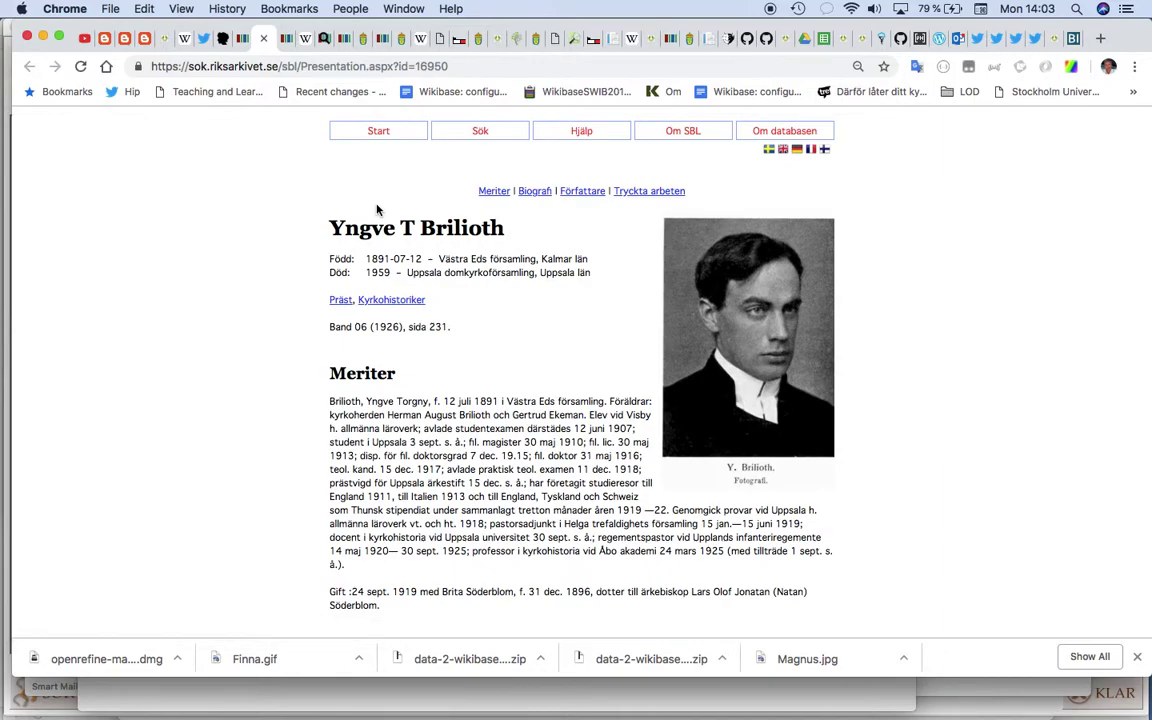
- Close the SBL tab, open Nobel nomination record 1341, then return to the item's SELIBR ID
key(super+w)
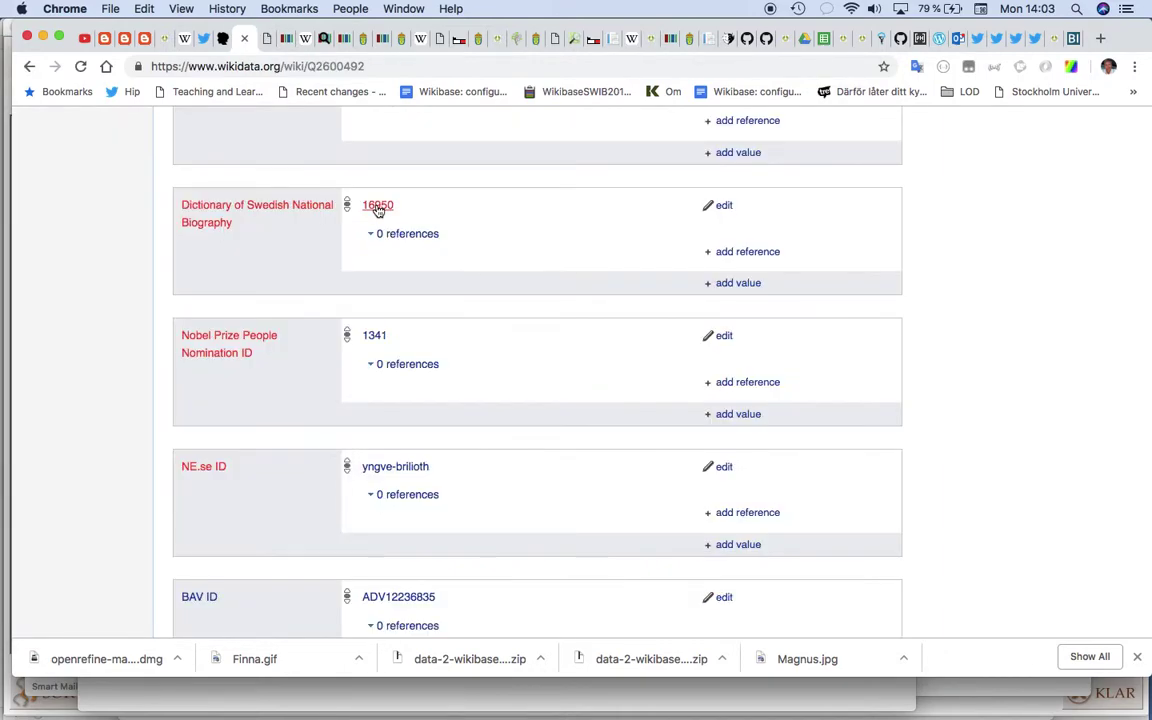
click(376, 338)
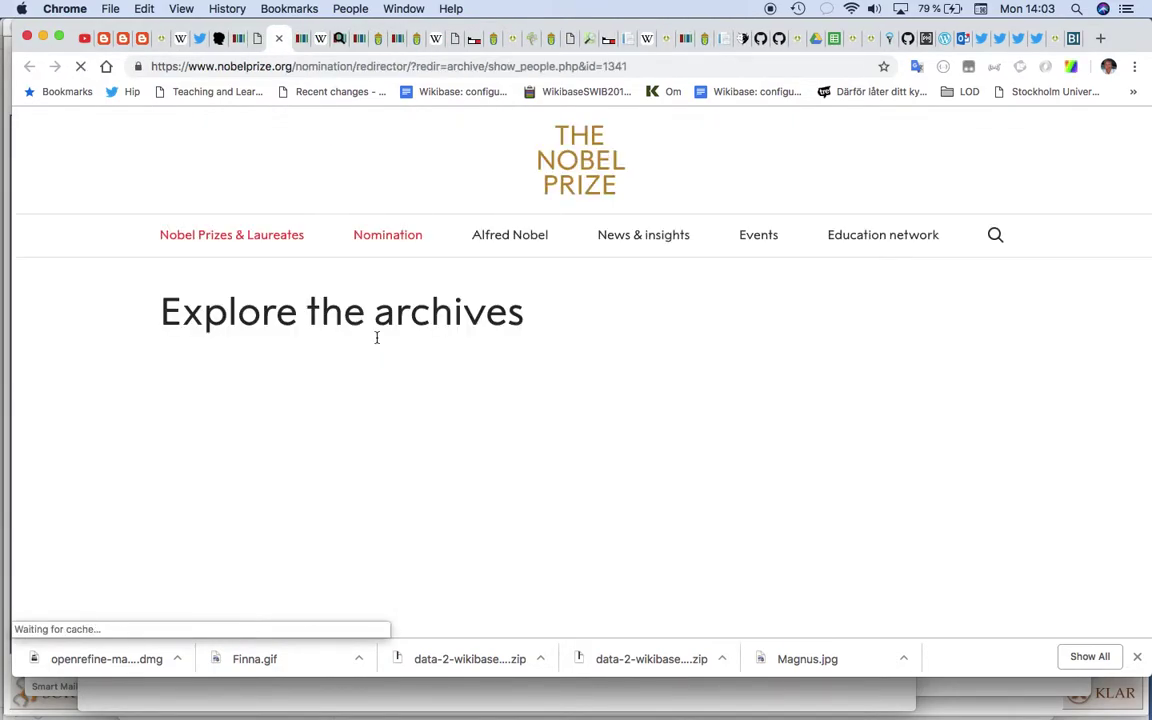
key(ctrl+shift+Tab)
key(ctrl+shift+Tab)
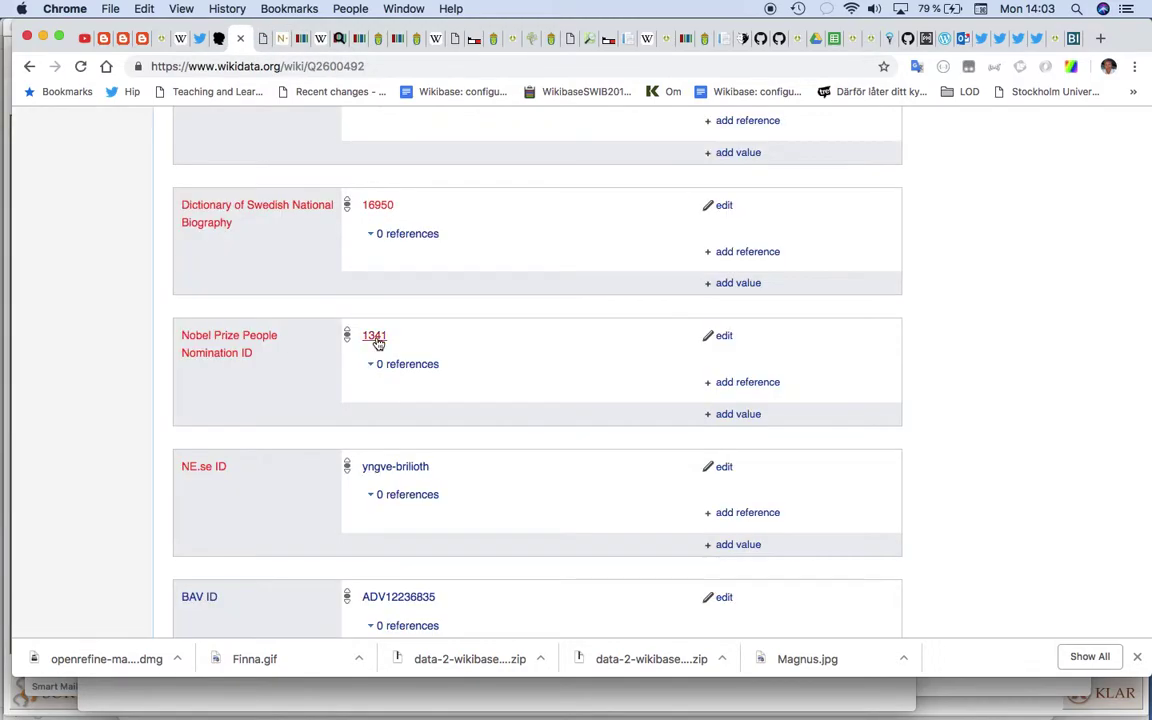
scroll(378, 343, down, 3)
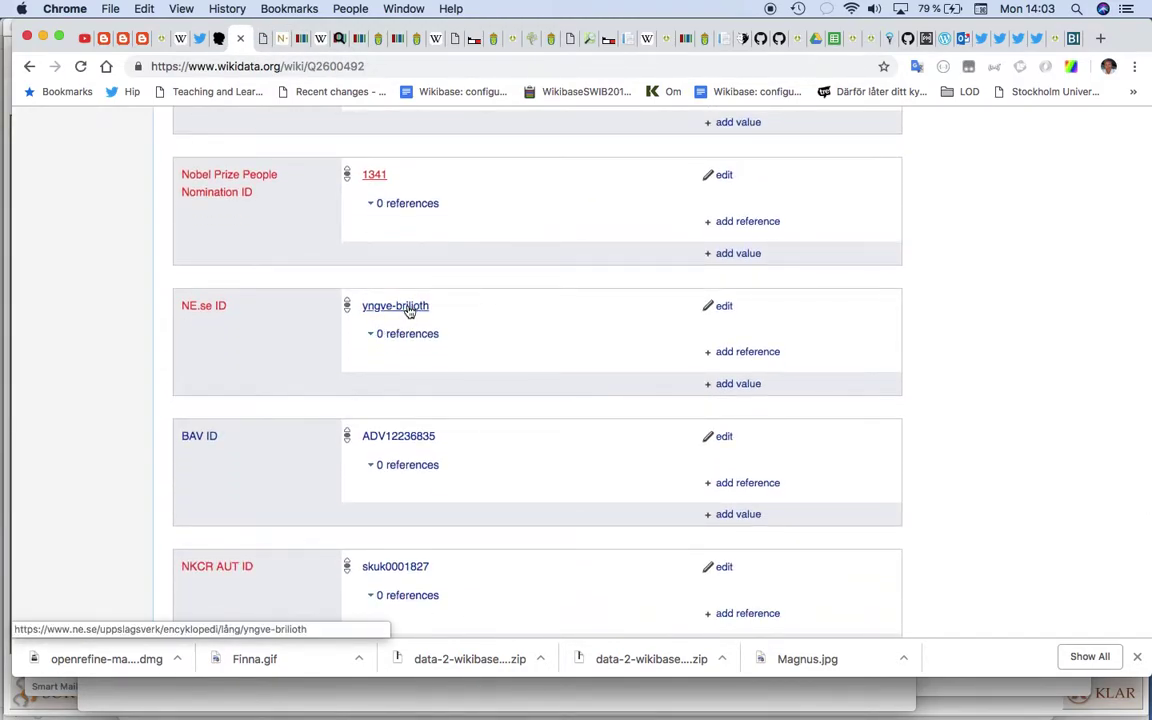
scroll(408, 311, down, 1)
scroll(408, 311, down, 5)
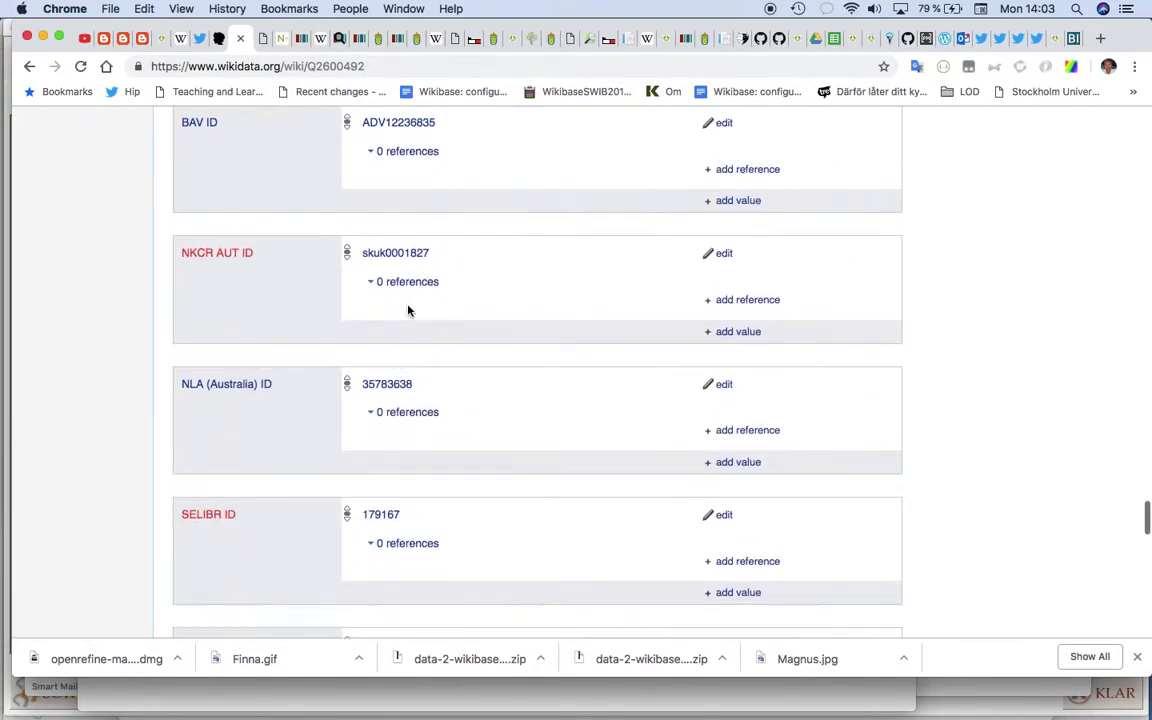
scroll(408, 311, down, 3)
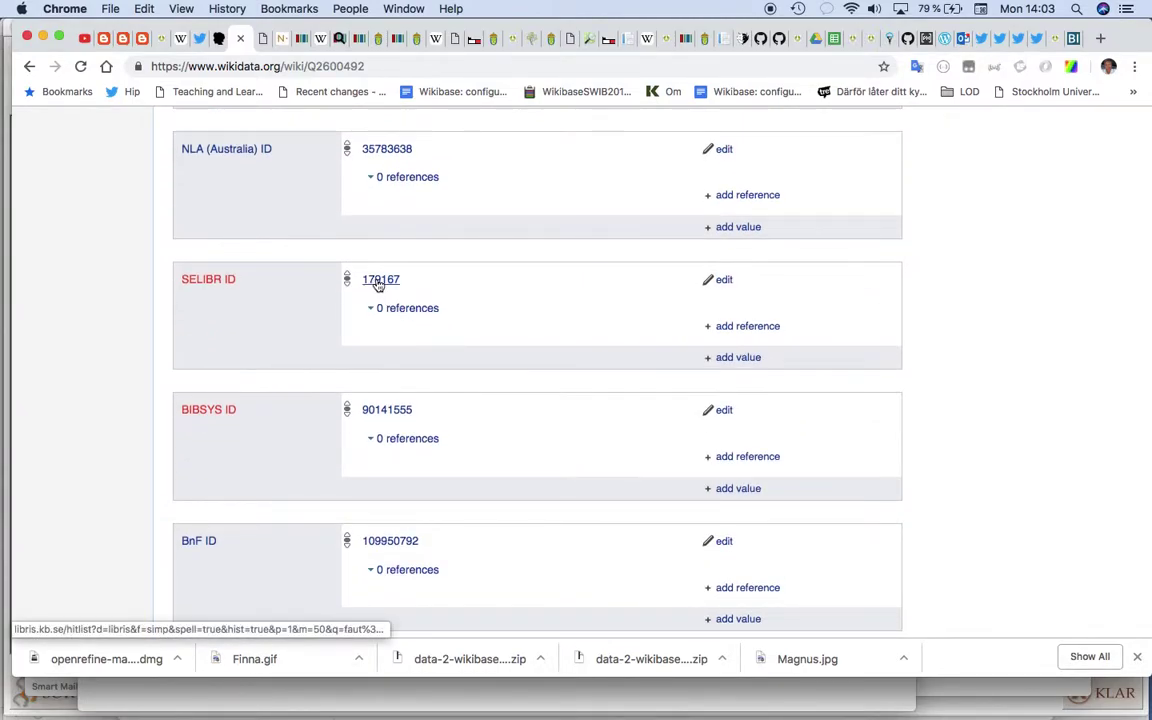
- Look up SELIBR ID 179167 in Libris and view the Birger Petersson record's full details
super+click(378, 281)
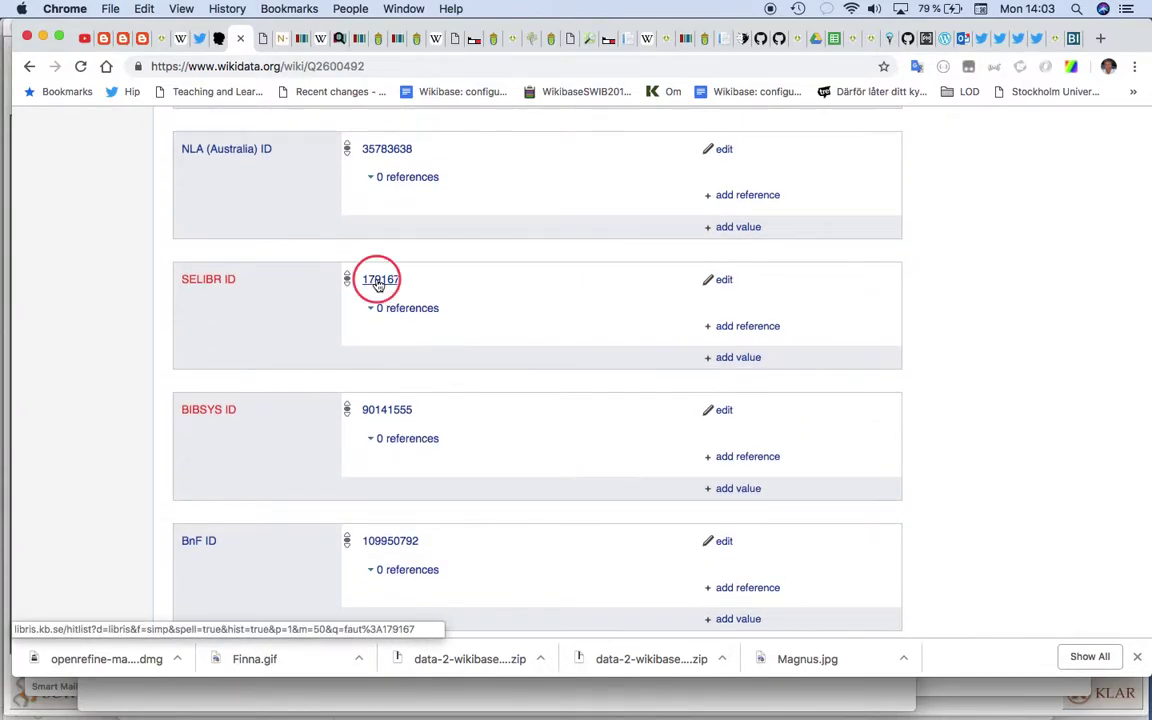
key(ctrl+Tab)
key(ctrl+Tab)
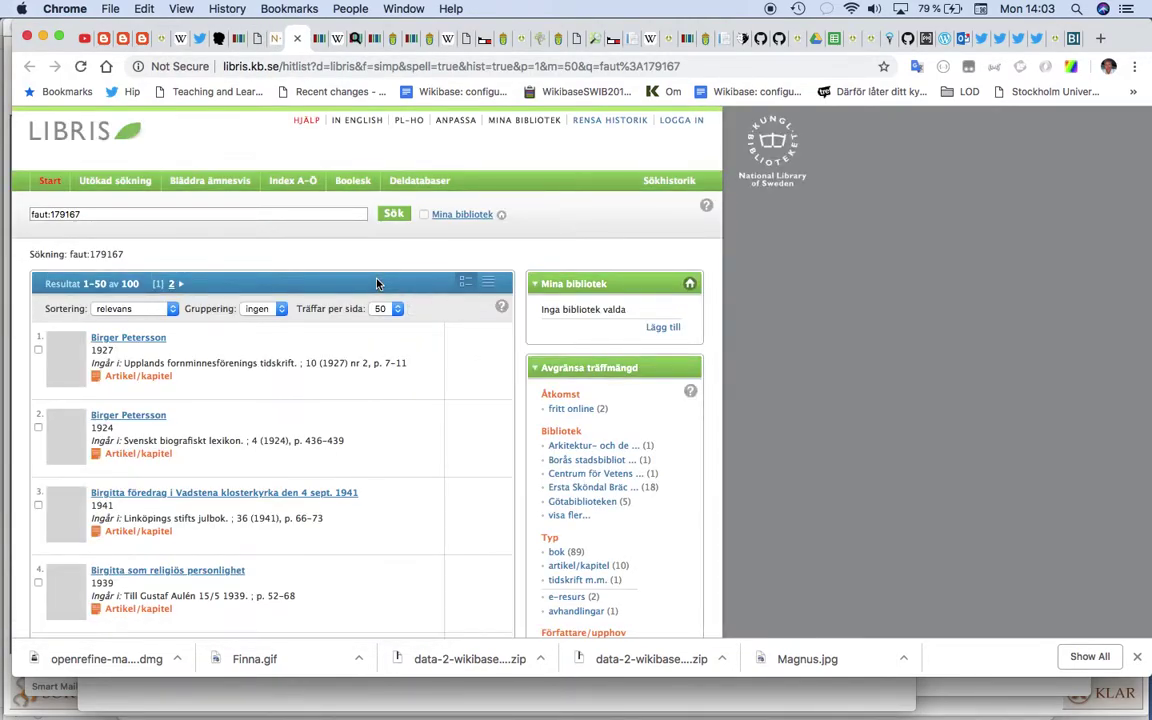
scroll(365, 270, down, 3)
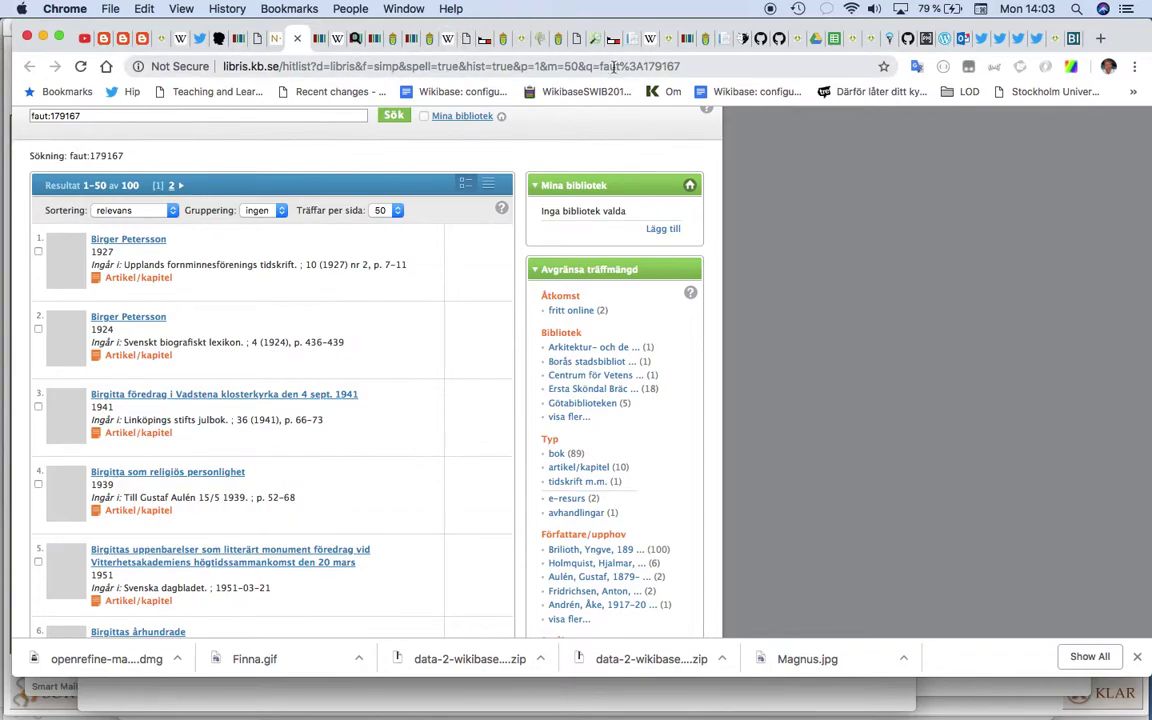
scroll(382, 168, down, 1)
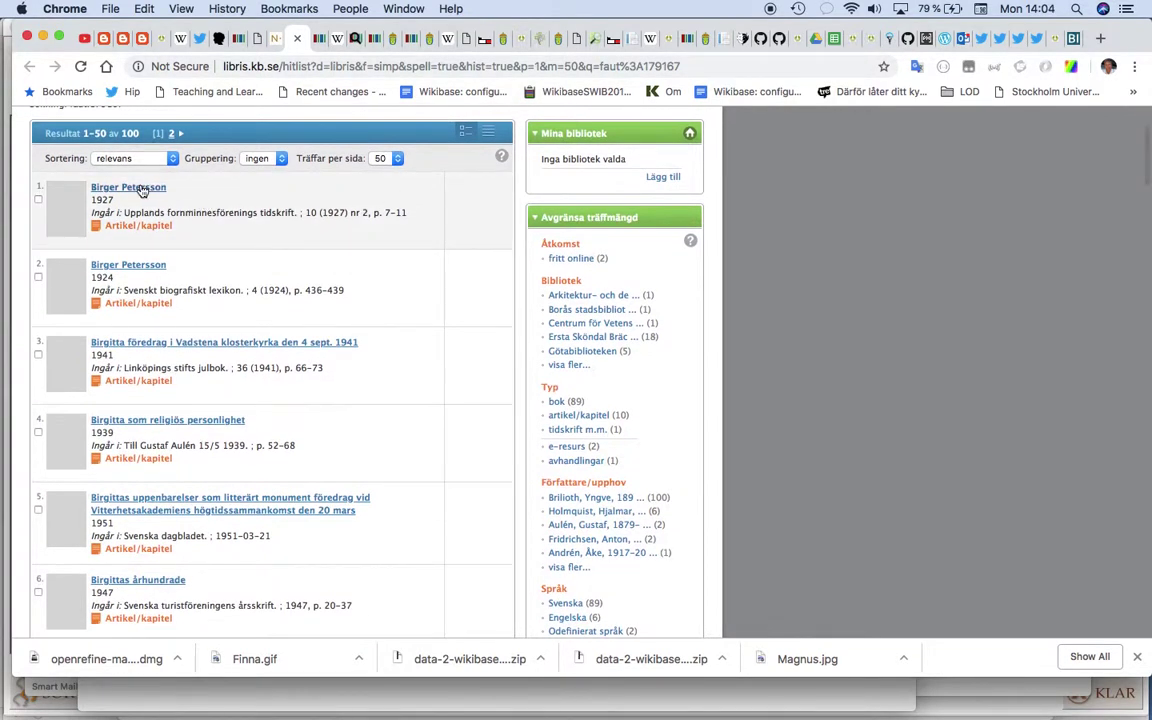
click(143, 190)
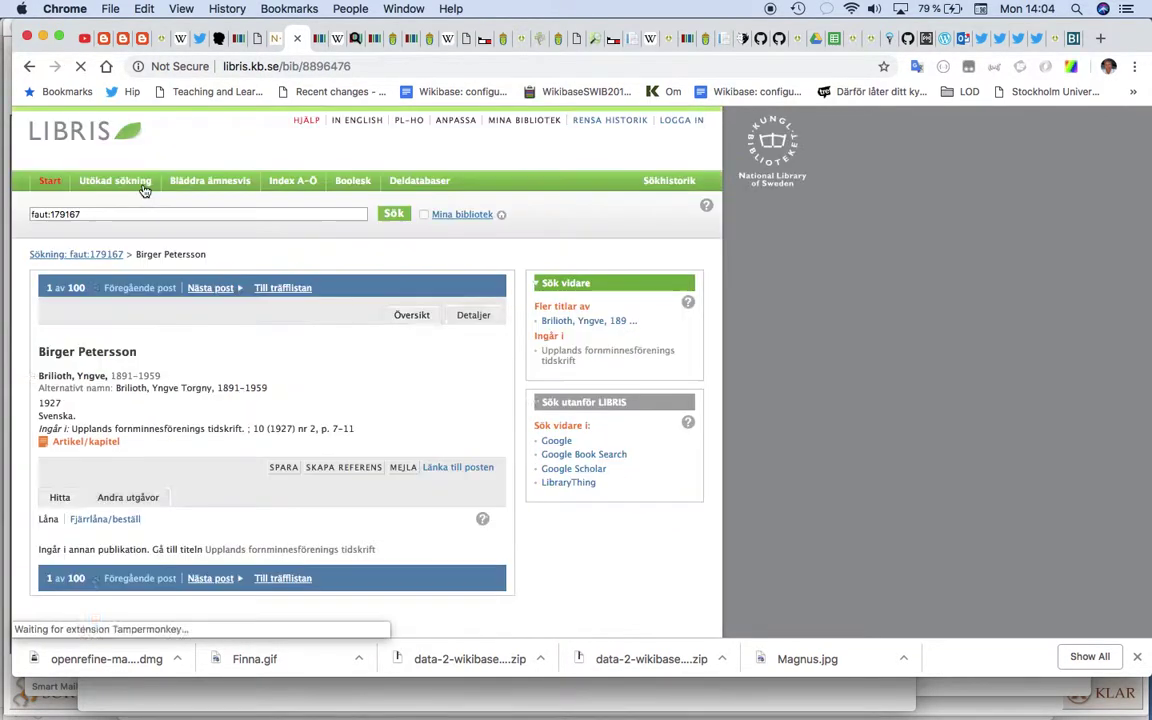
scroll(145, 192, down, 3)
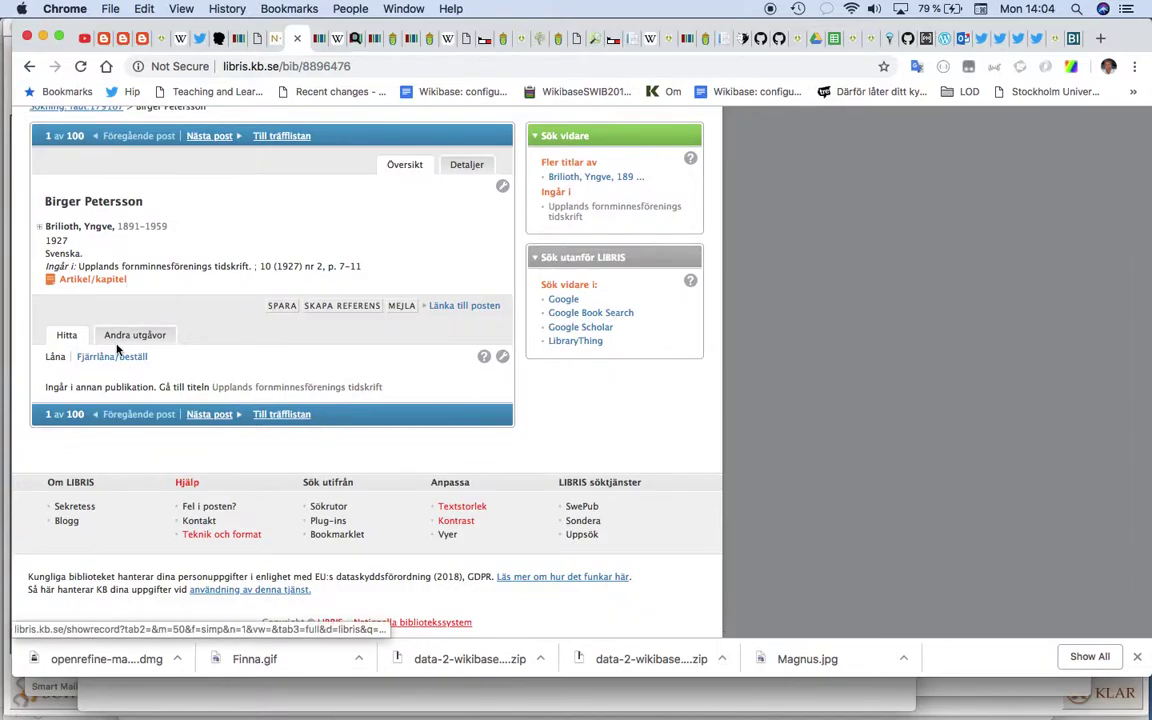
click(467, 164)
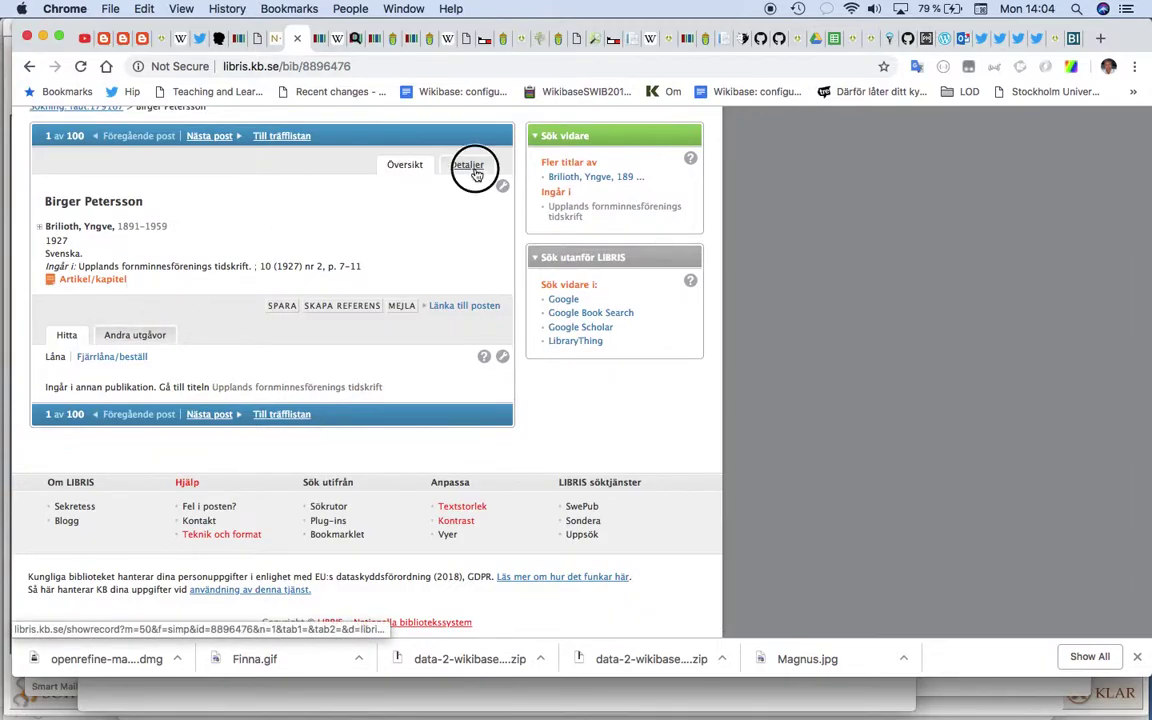
scroll(392, 276, down, 5)
scroll(392, 276, down, 1)
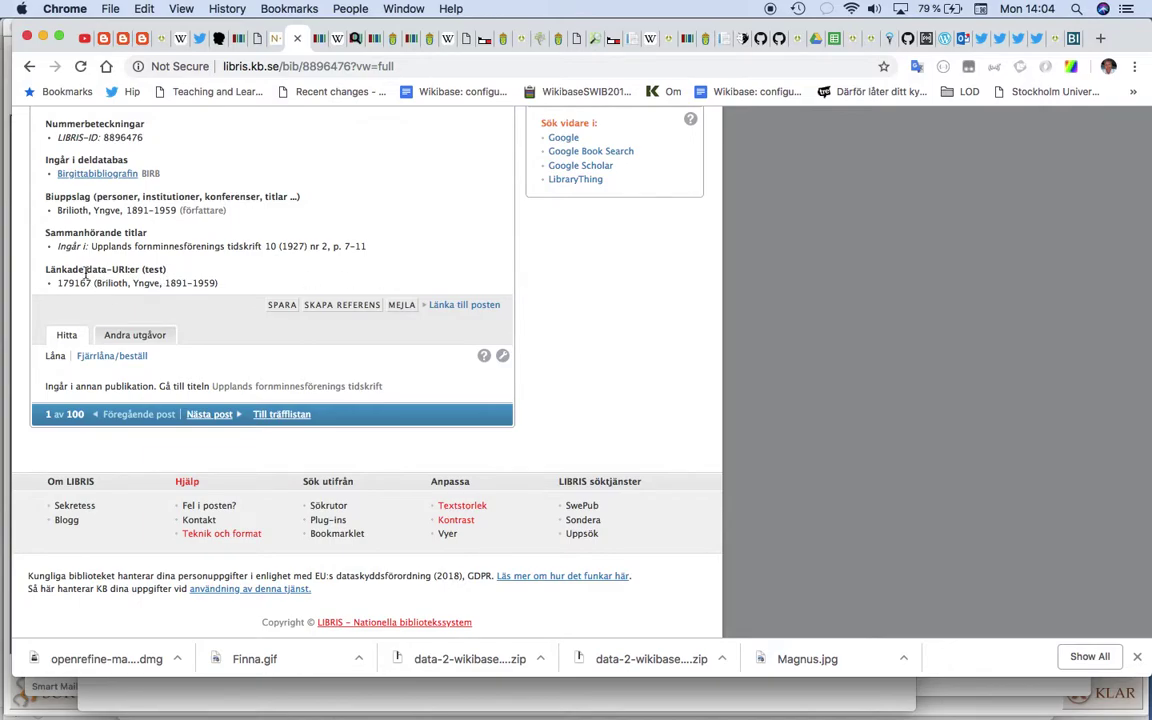
scroll(125, 284, up, 3)
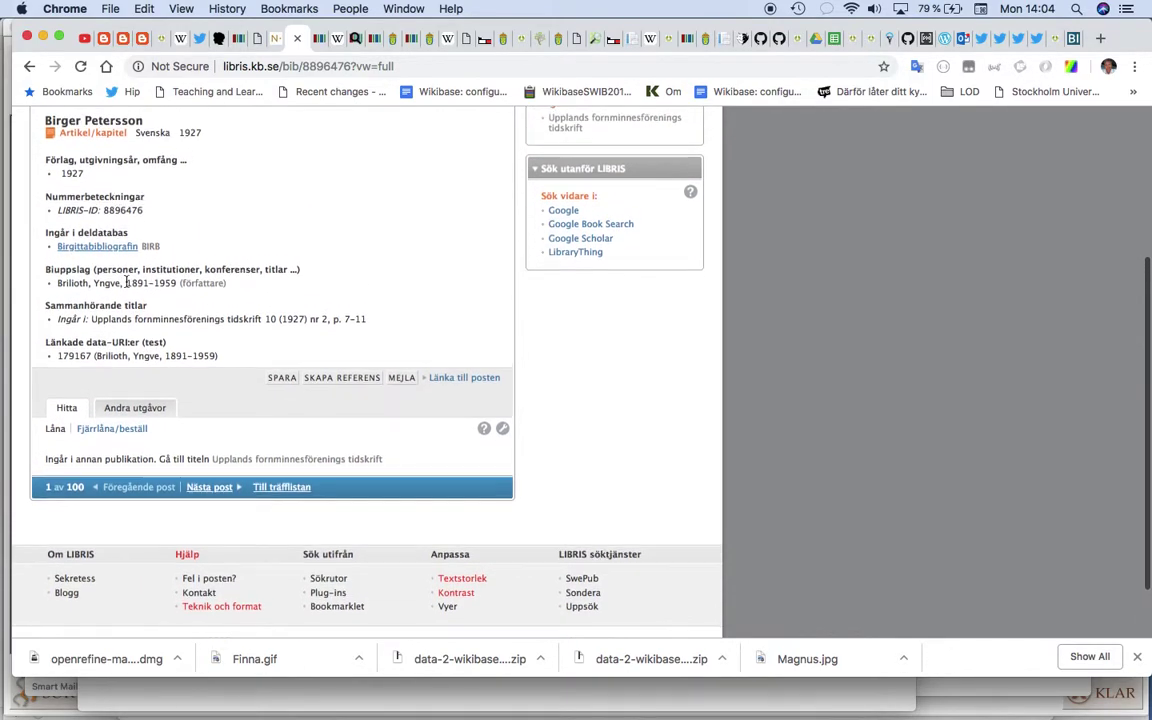
scroll(125, 284, up, 1)
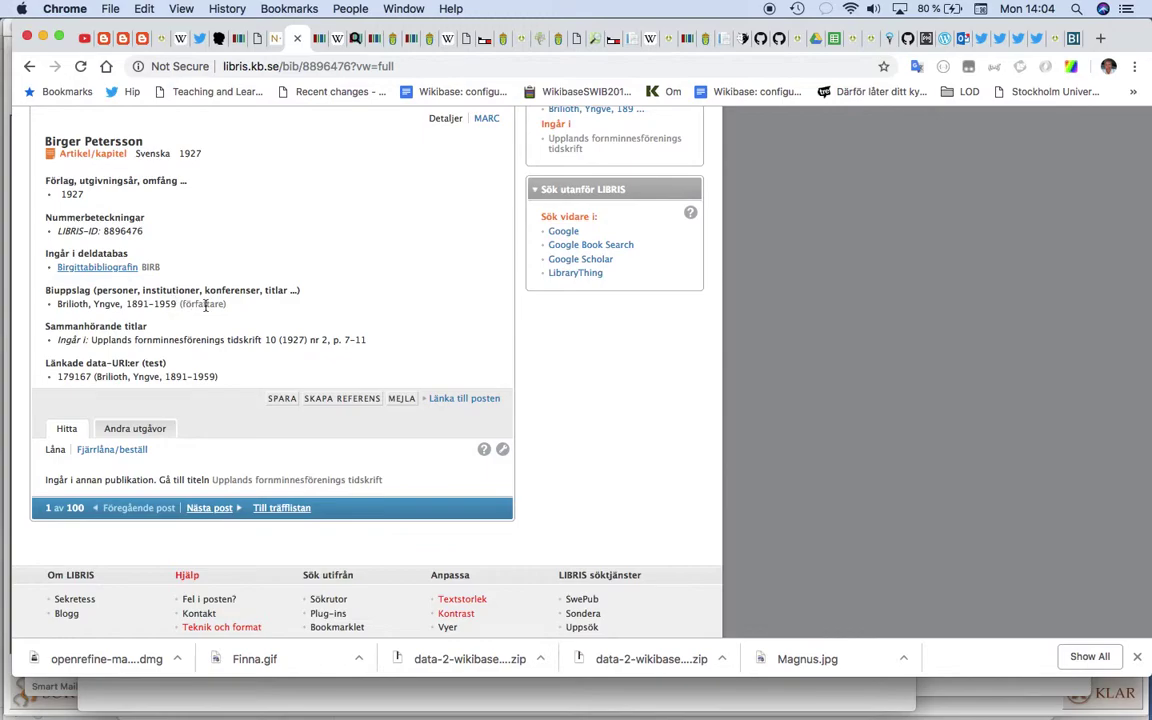
click(31, 66)
- Go back to Brilioth's Wikidata item Q2600492 and scroll through its statements and identifiers
click(31, 66)
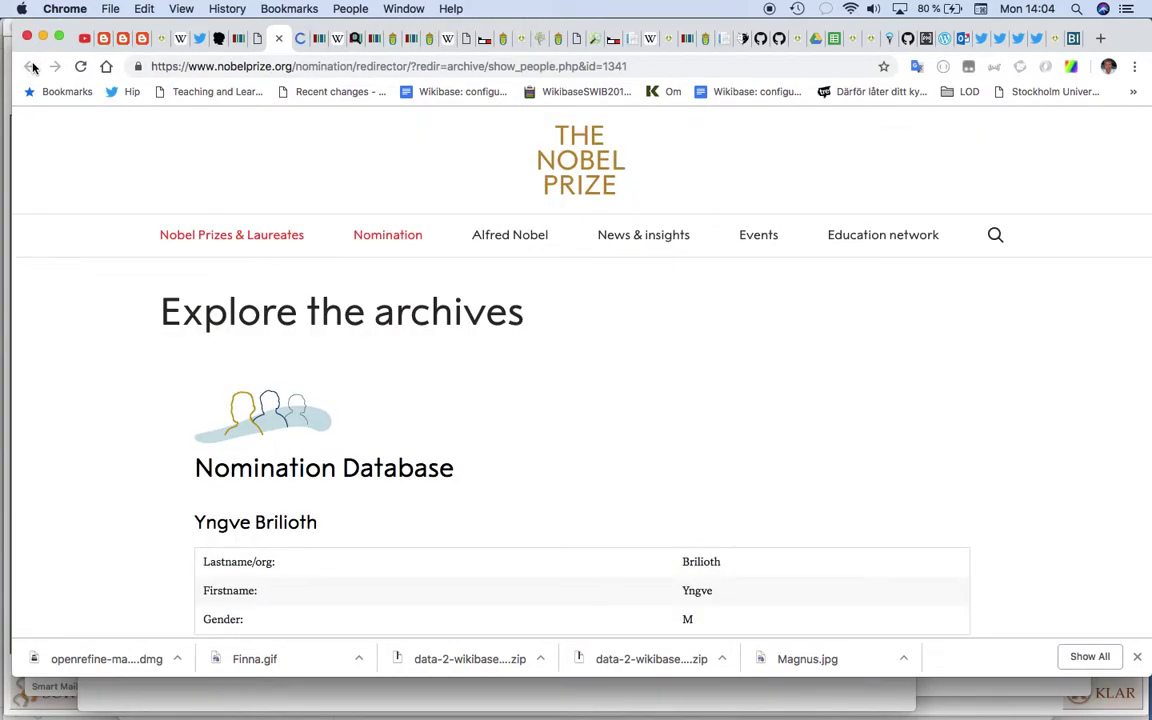
click(31, 66)
click(31, 66)
scroll(140, 162, down, 10)
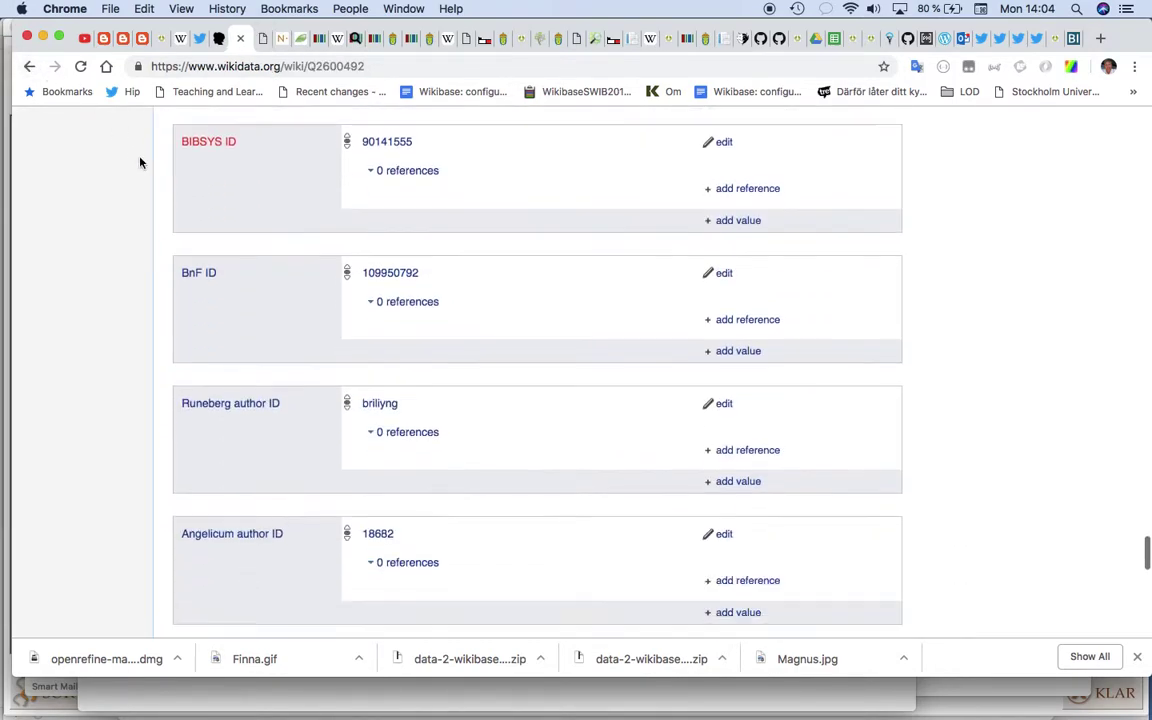
scroll(140, 162, down, 2)
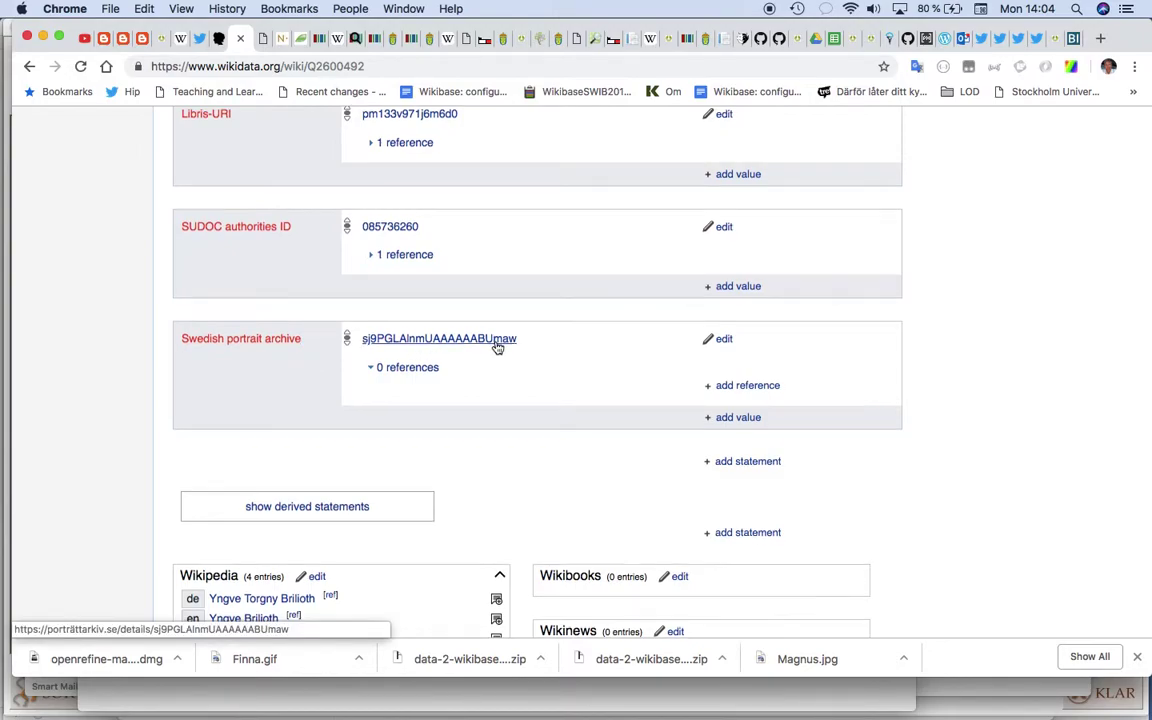
scroll(497, 345, down, 4)
scroll(497, 345, up, 1)
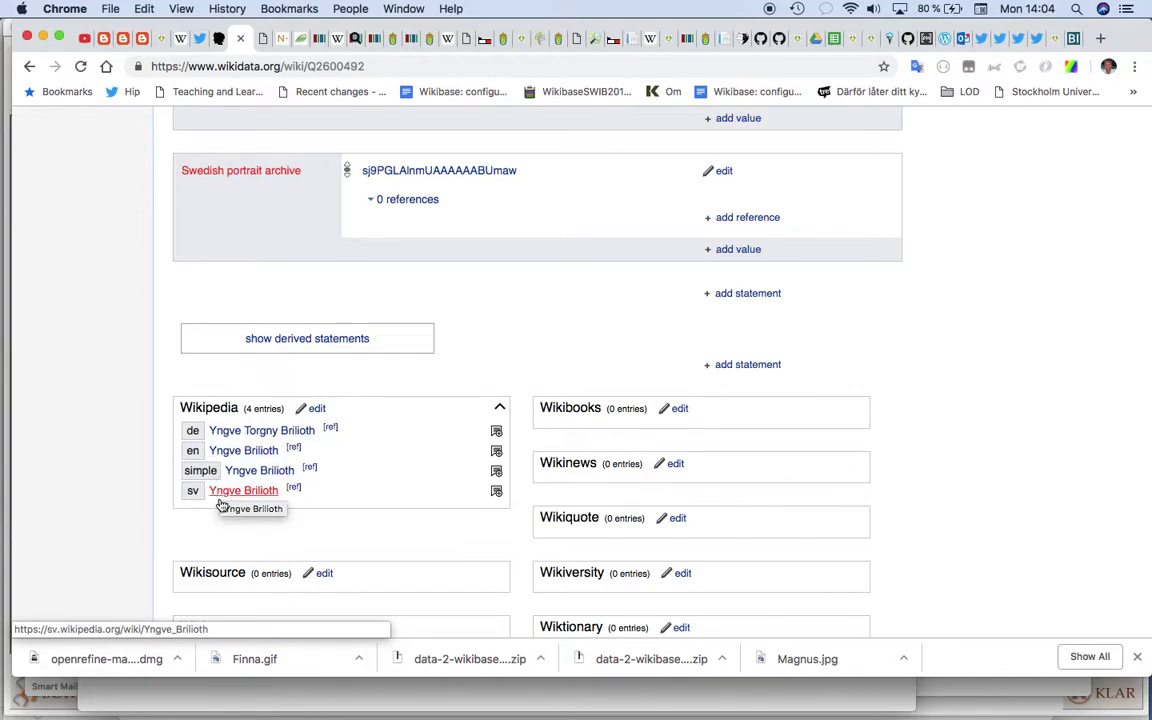
scroll(224, 540, up, 5)
scroll(224, 540, up, 15)
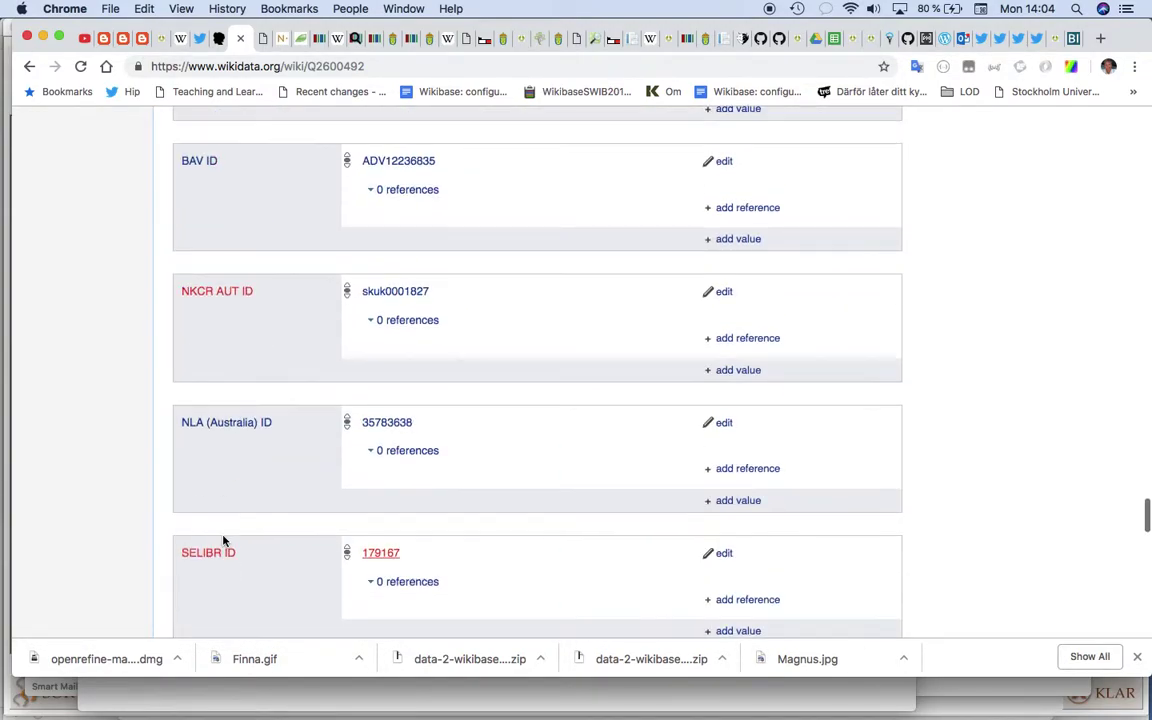
scroll(224, 540, up, 20)
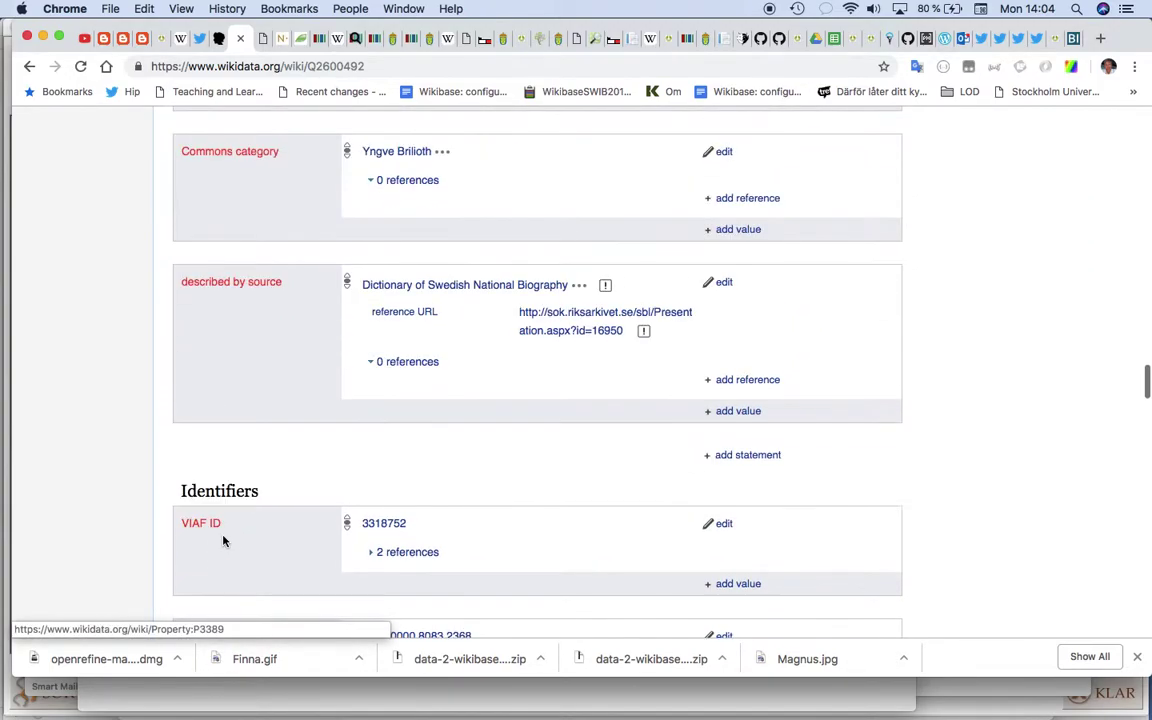
scroll(223, 540, up, 10)
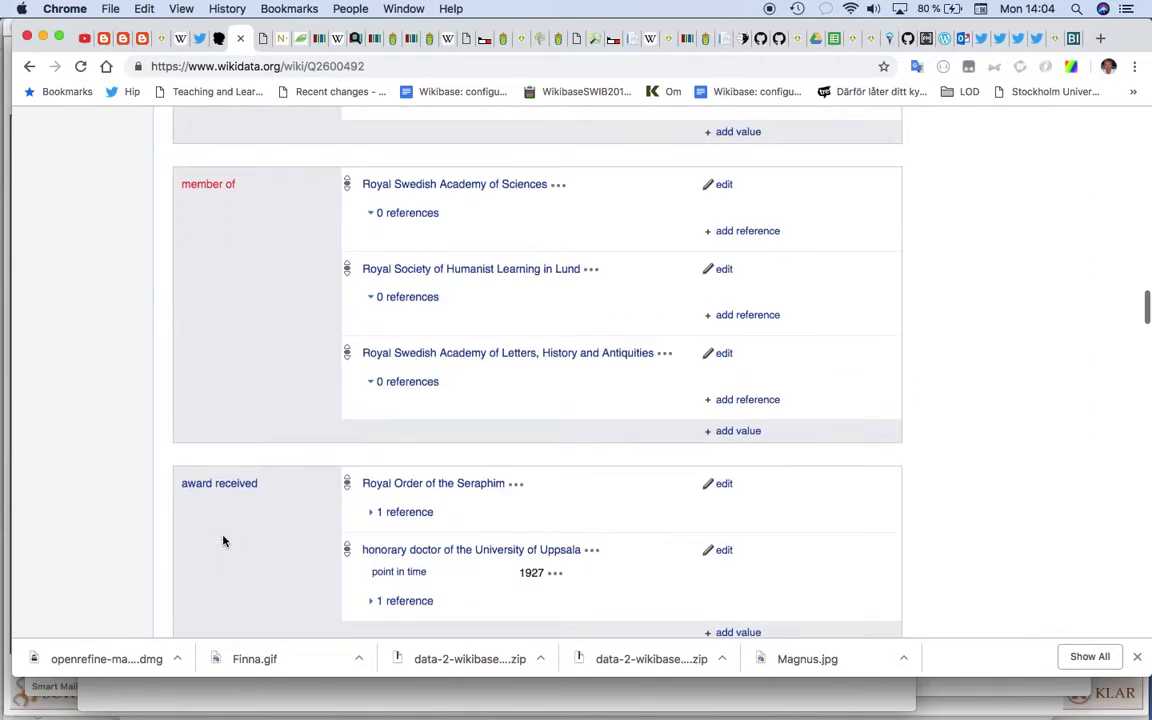
scroll(223, 540, up, 5)
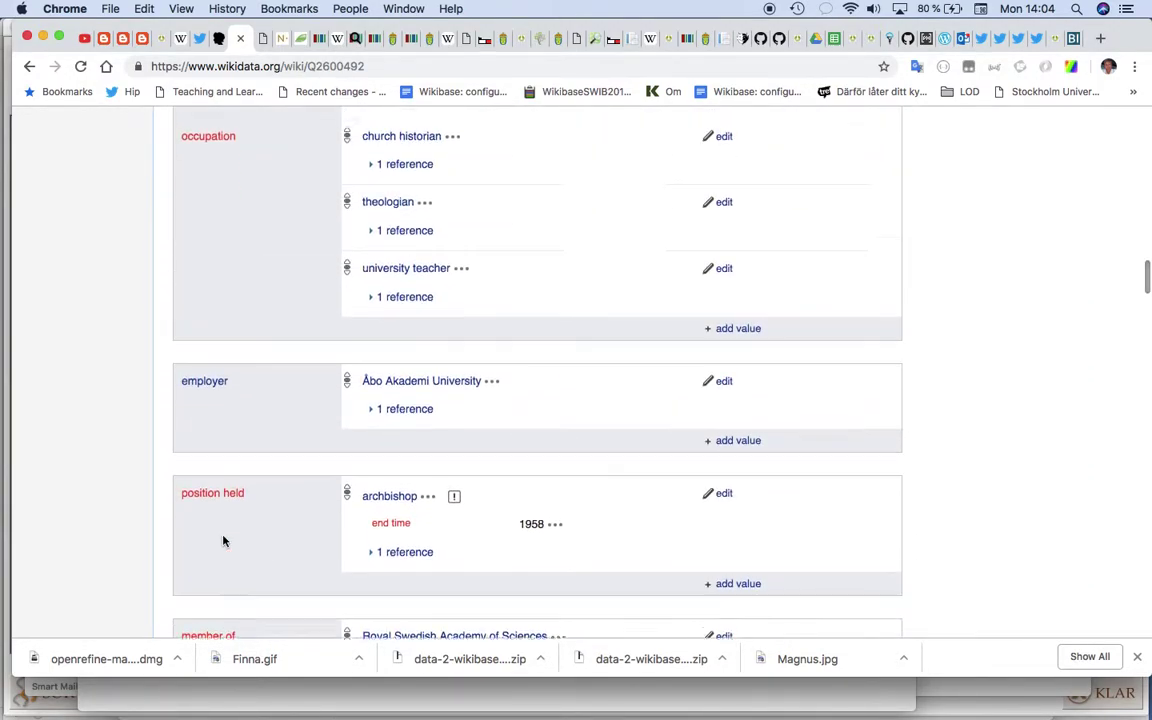
scroll(223, 540, up, 10)
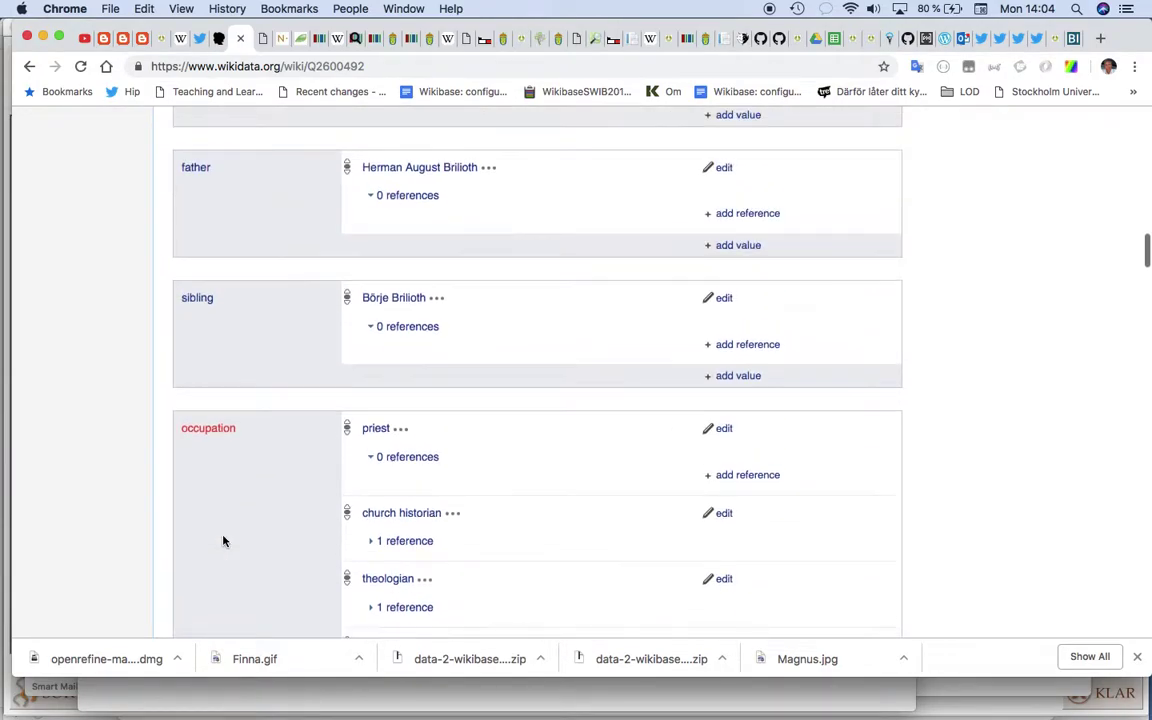
scroll(223, 540, up, 6)
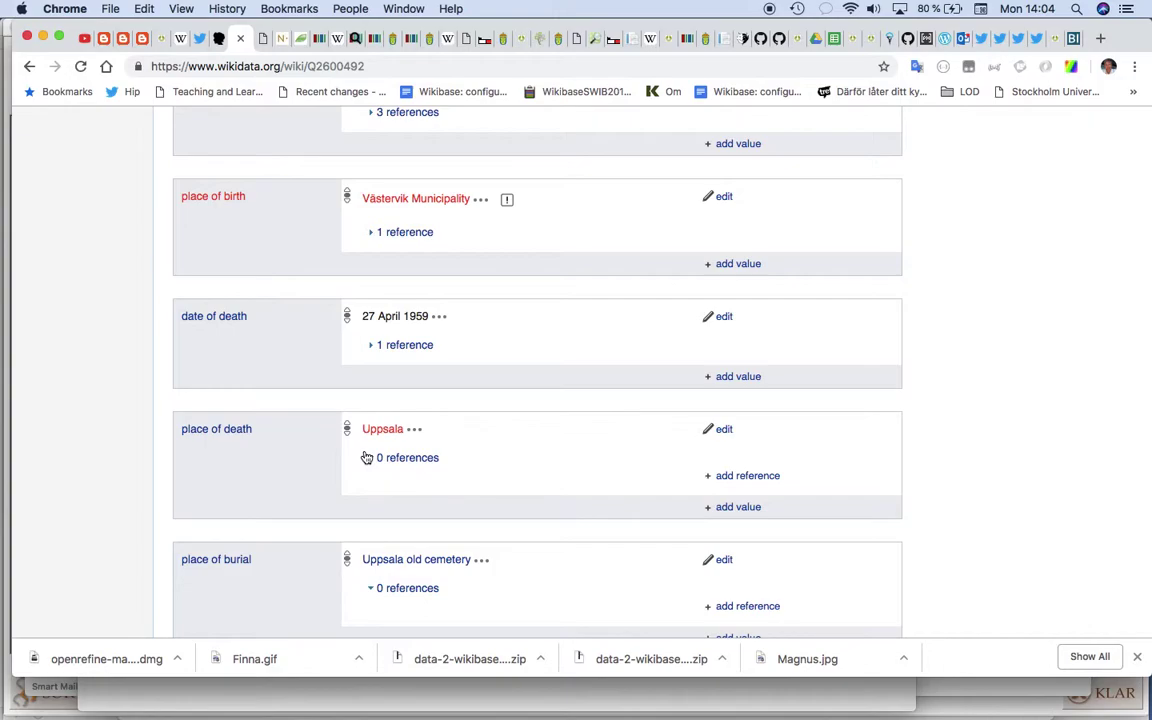
- Expand the date-of-death reference, then scroll back to SBL ID 16950
click(373, 347)
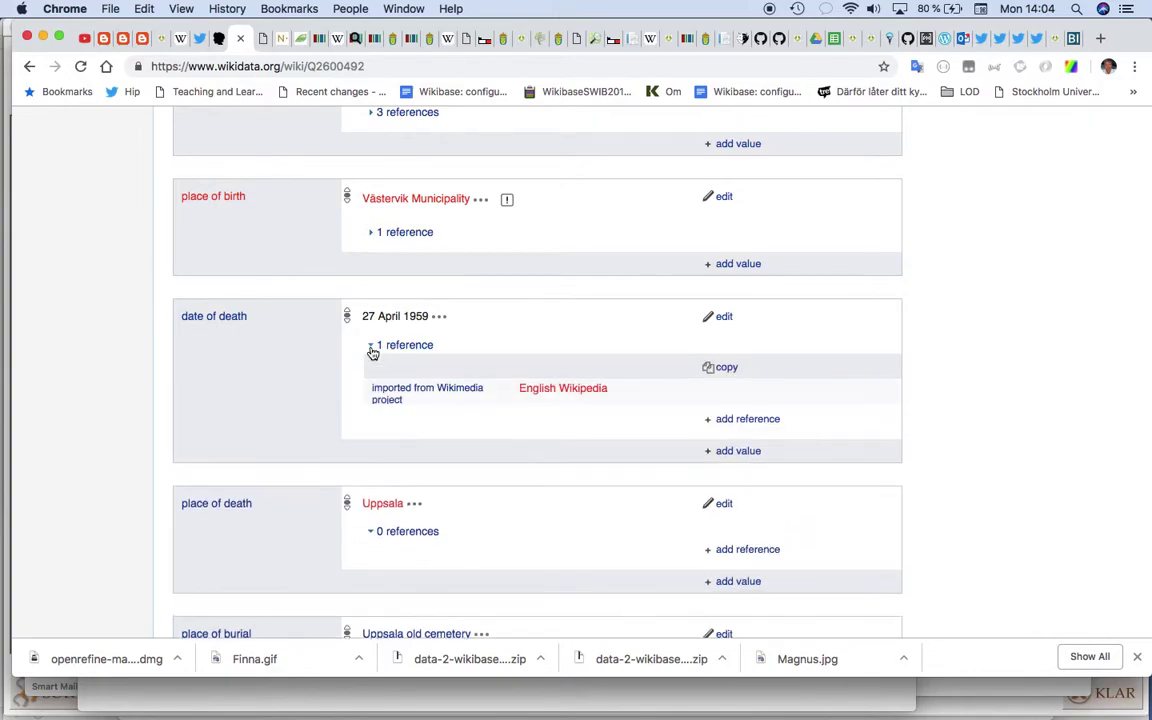
scroll(378, 269, down, 10)
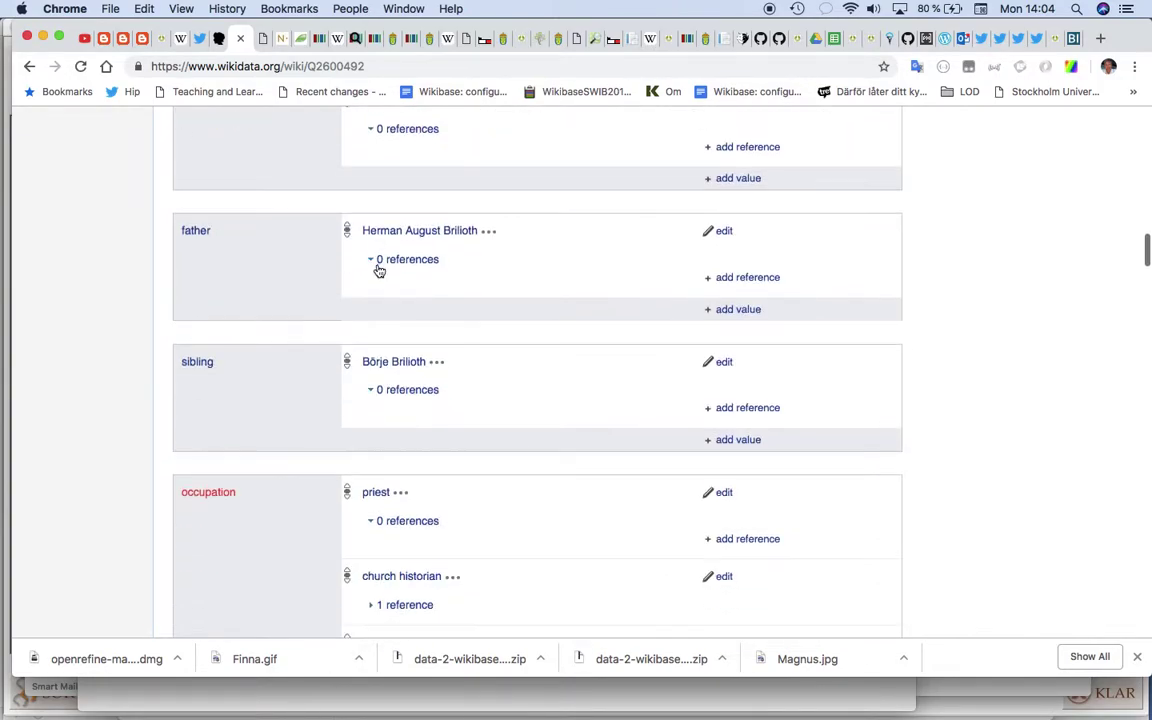
scroll(378, 269, down, 4)
scroll(378, 269, down, 20)
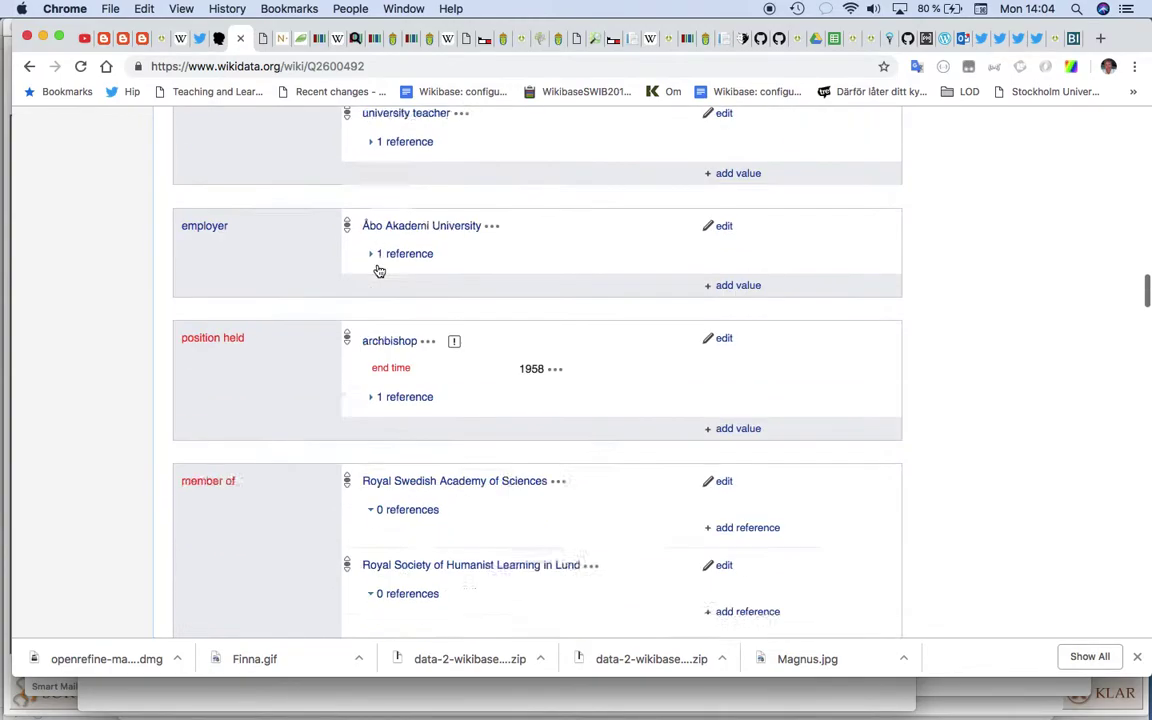
scroll(378, 269, down, 8)
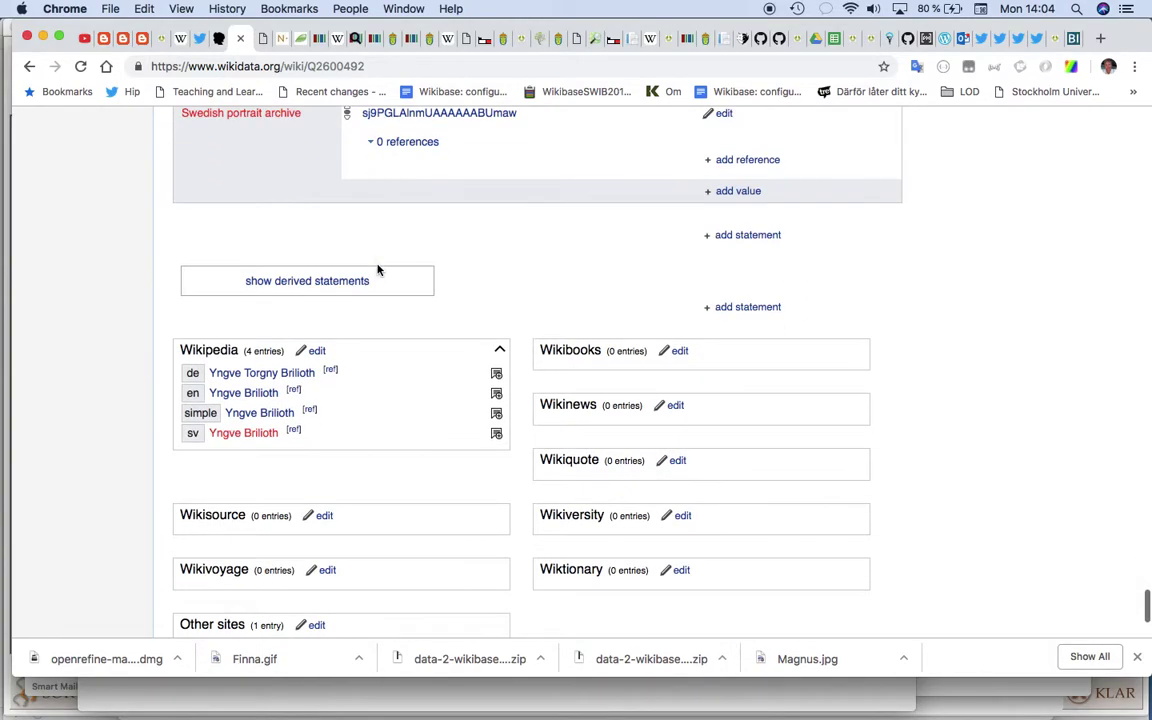
scroll(378, 269, up, 6)
scroll(378, 269, up, 8)
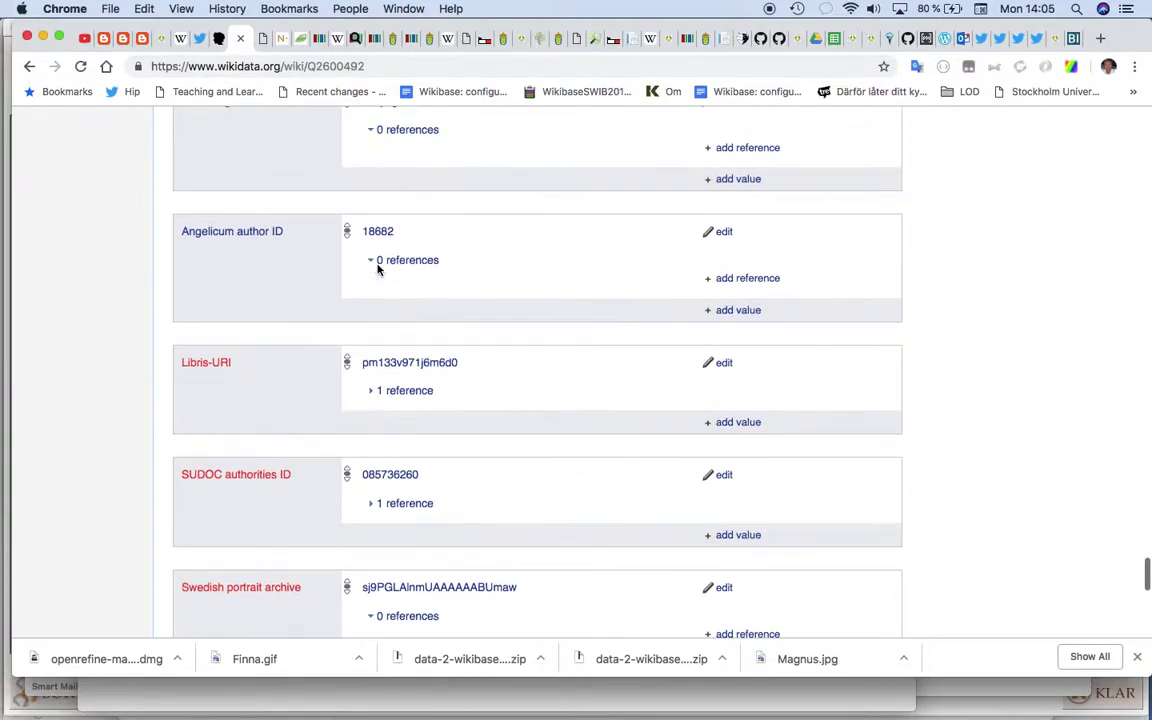
scroll(378, 269, up, 11)
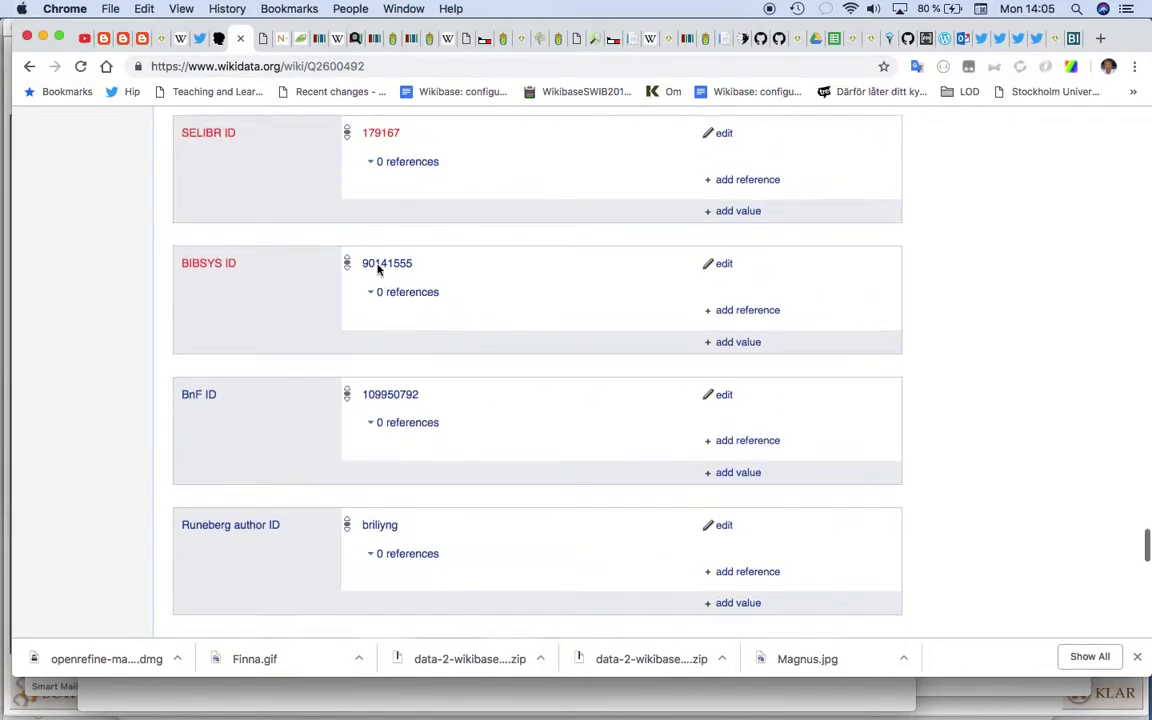
scroll(378, 269, up, 10)
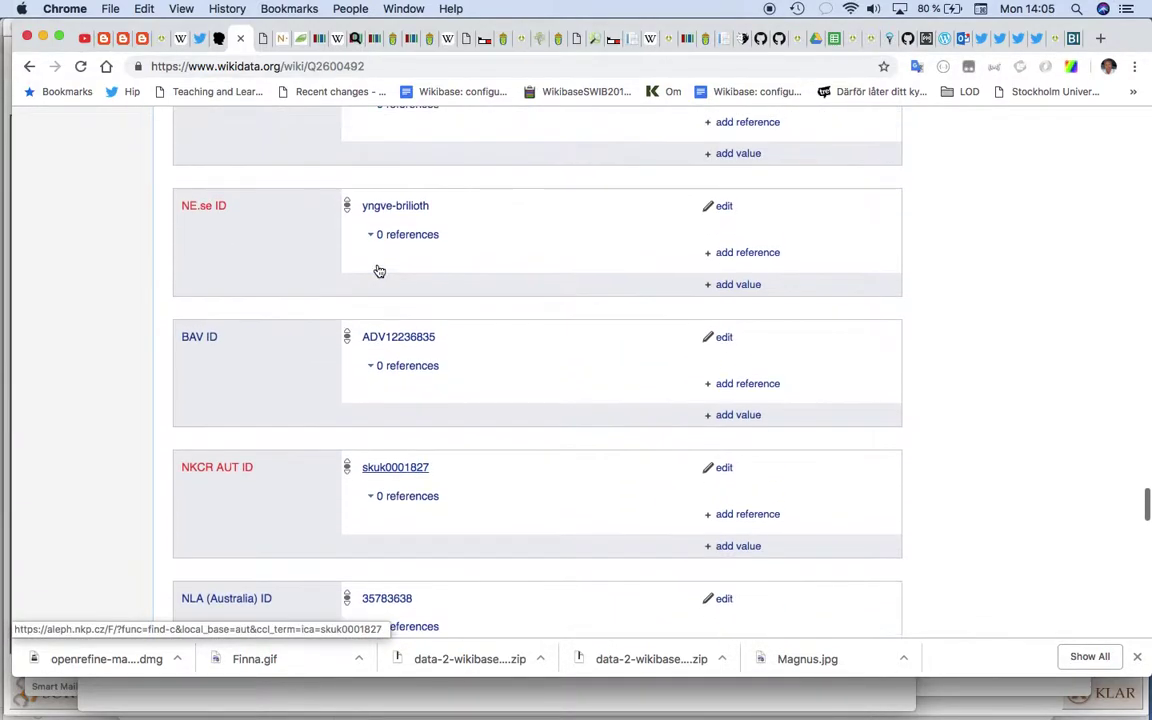
scroll(378, 269, up, 1)
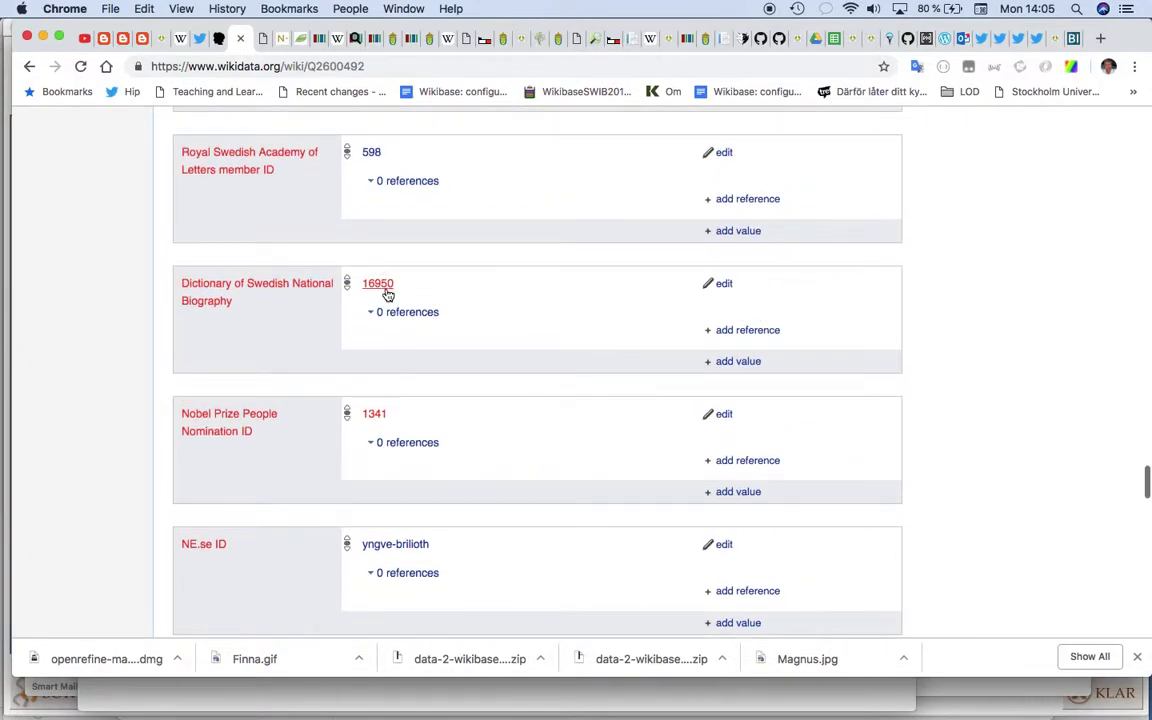
- In SBL entry 16950, select the birthplace 'Västra Eds församling', then go back to Wikidata
click(380, 284)
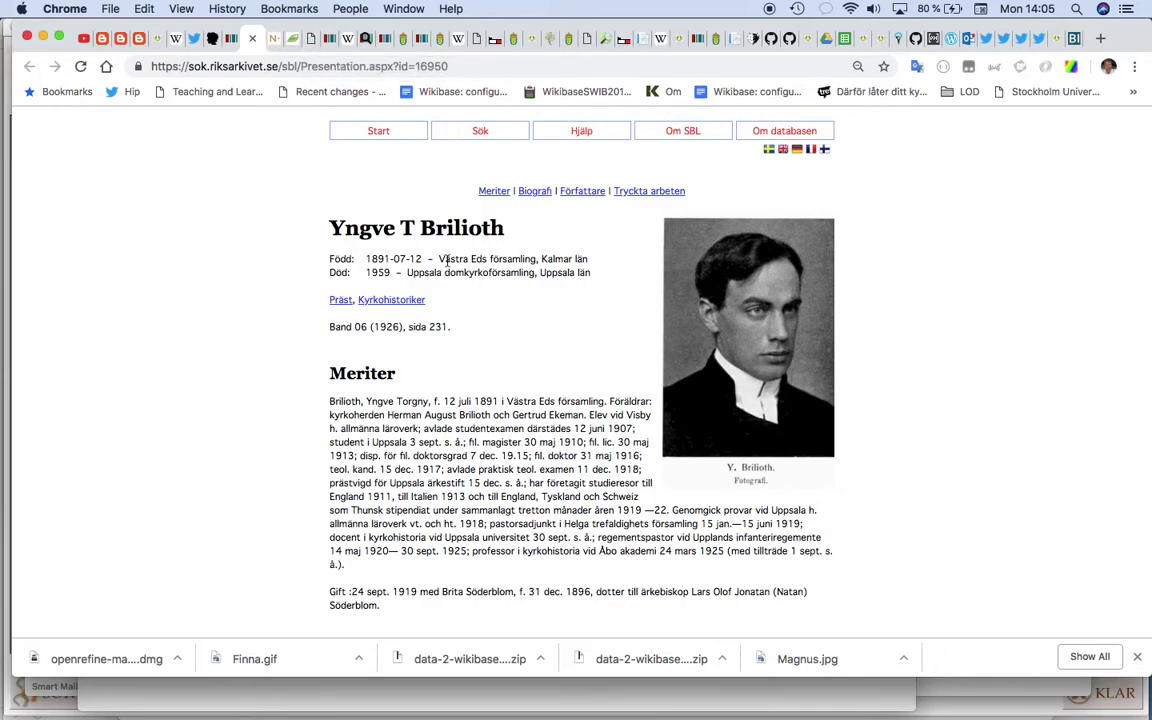
drag(438, 259, 537, 253)
key(super+c)
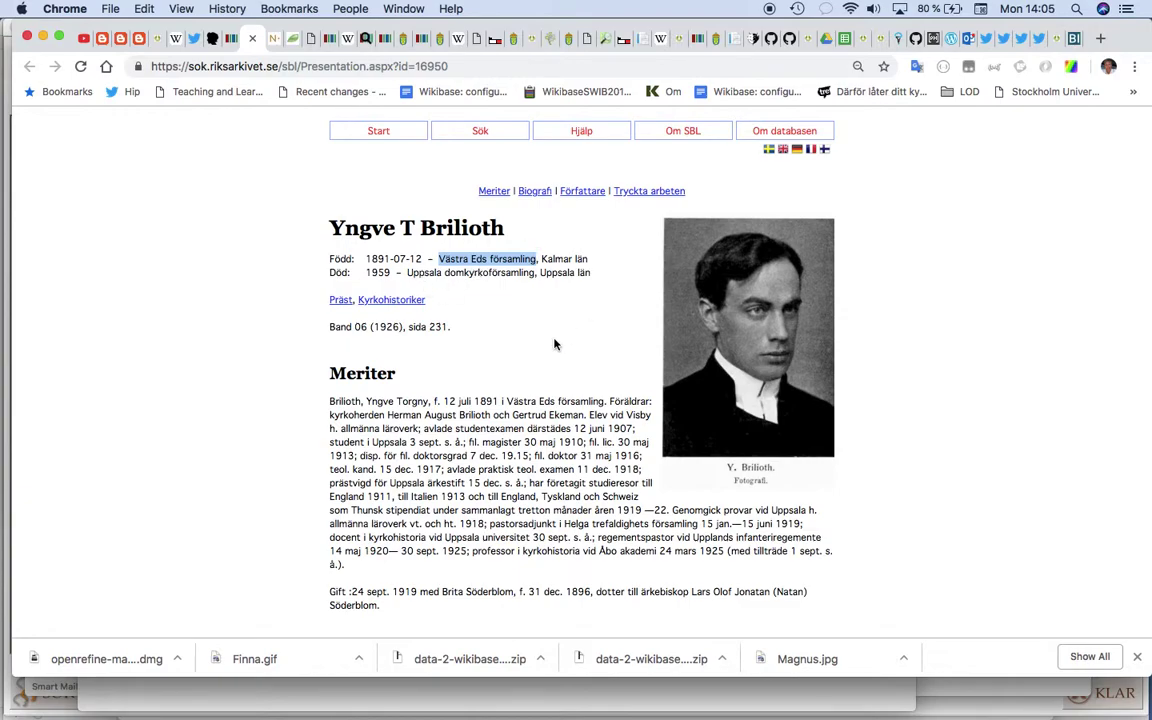
key(super+bracketleft)
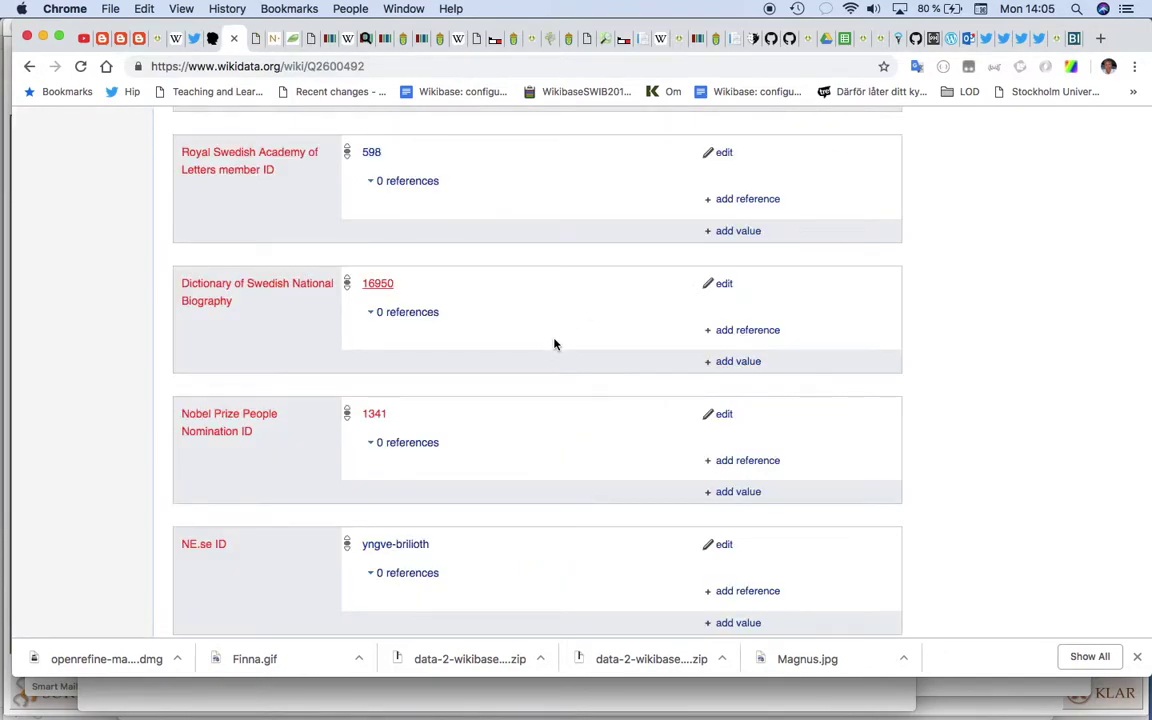
- Expand the place-of-birth reference citing German Wikipedia and start a new place-of-birth value
scroll(555, 344, up, 20)
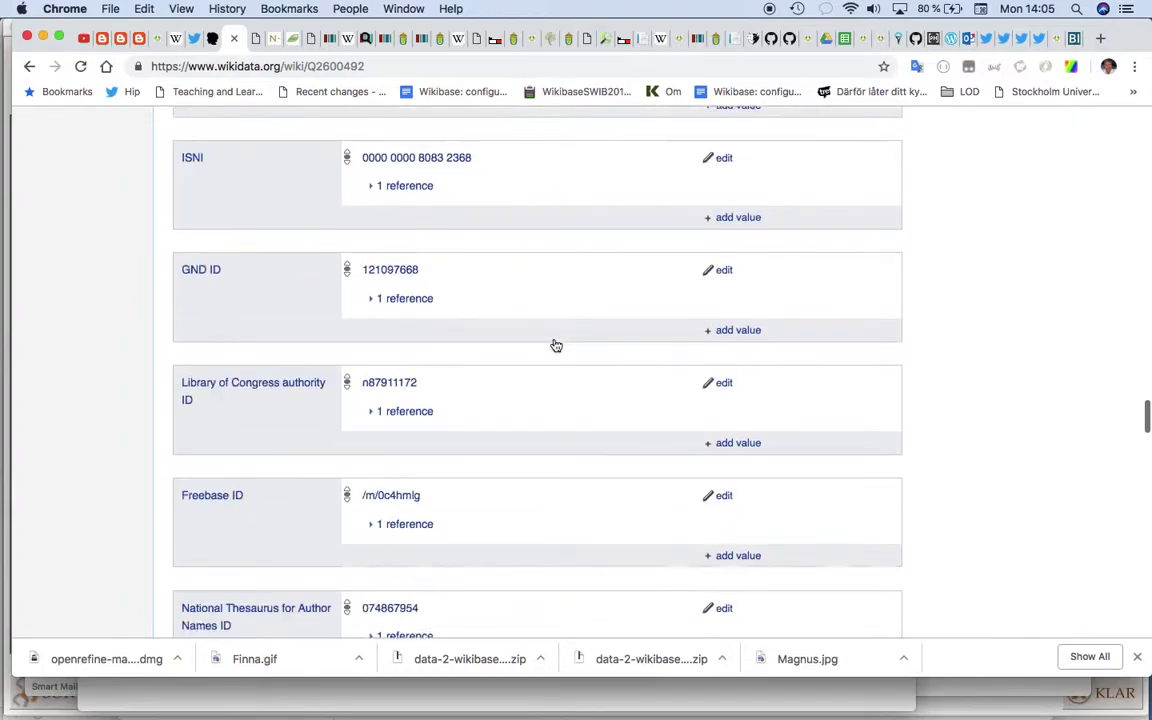
scroll(555, 344, up, 20)
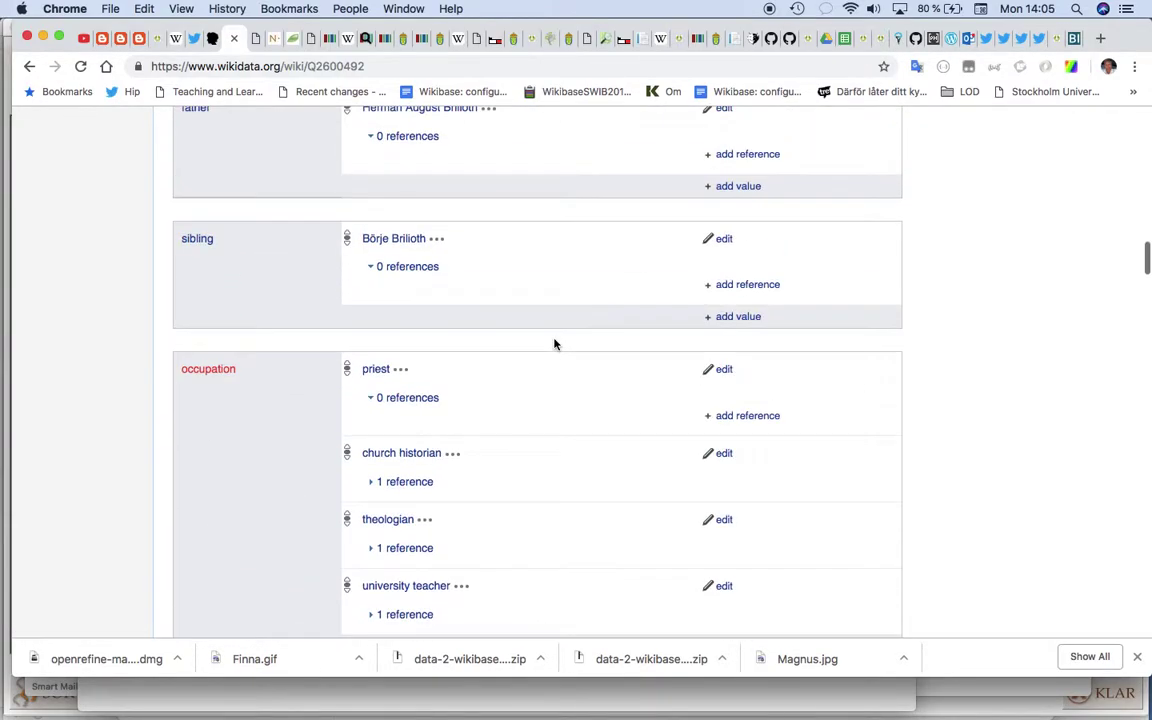
scroll(555, 344, up, 5)
scroll(555, 344, down, 4)
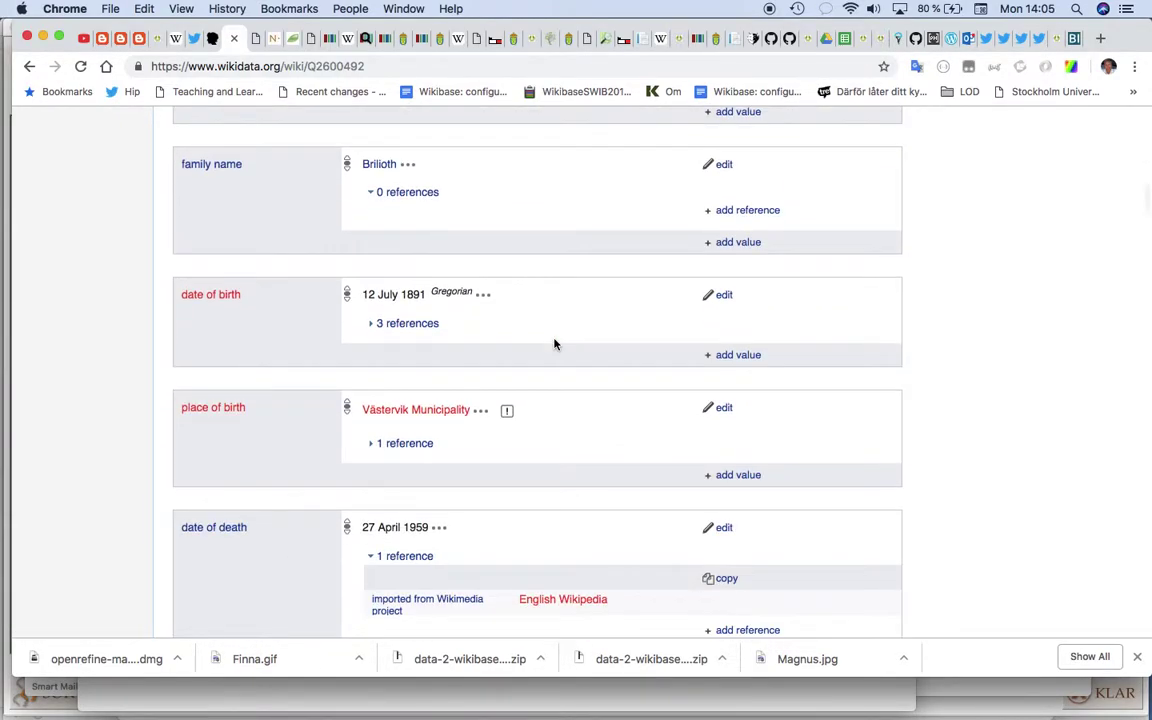
scroll(435, 336, down, 2)
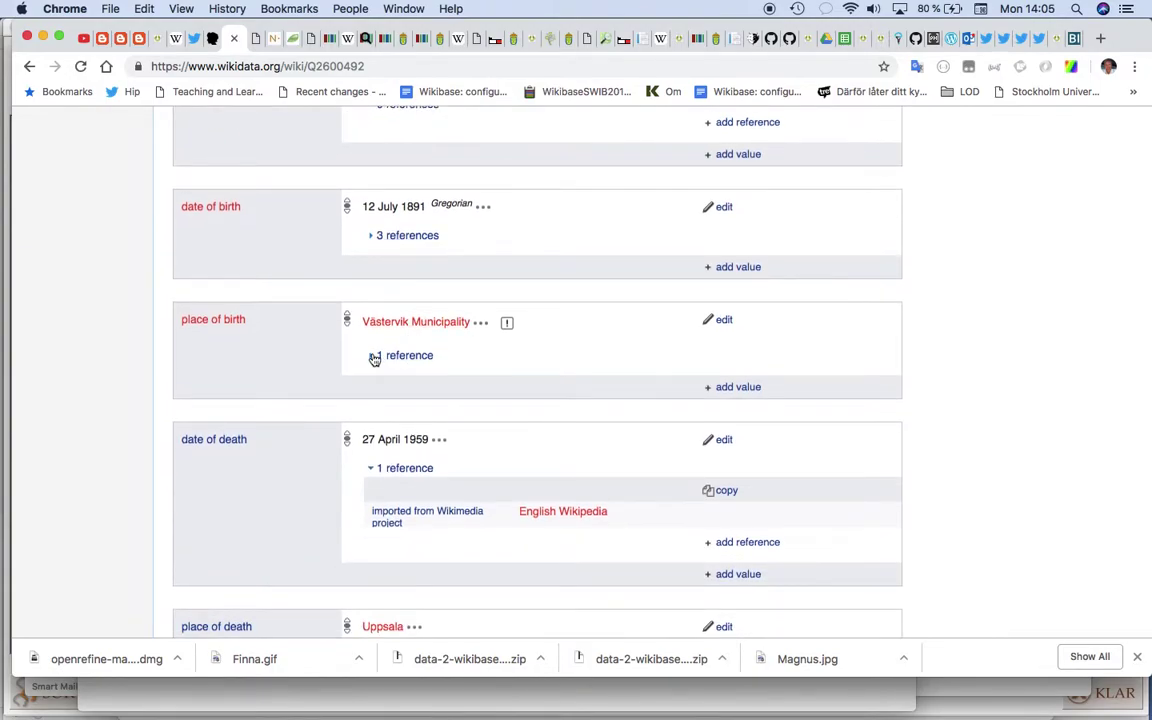
click(373, 357)
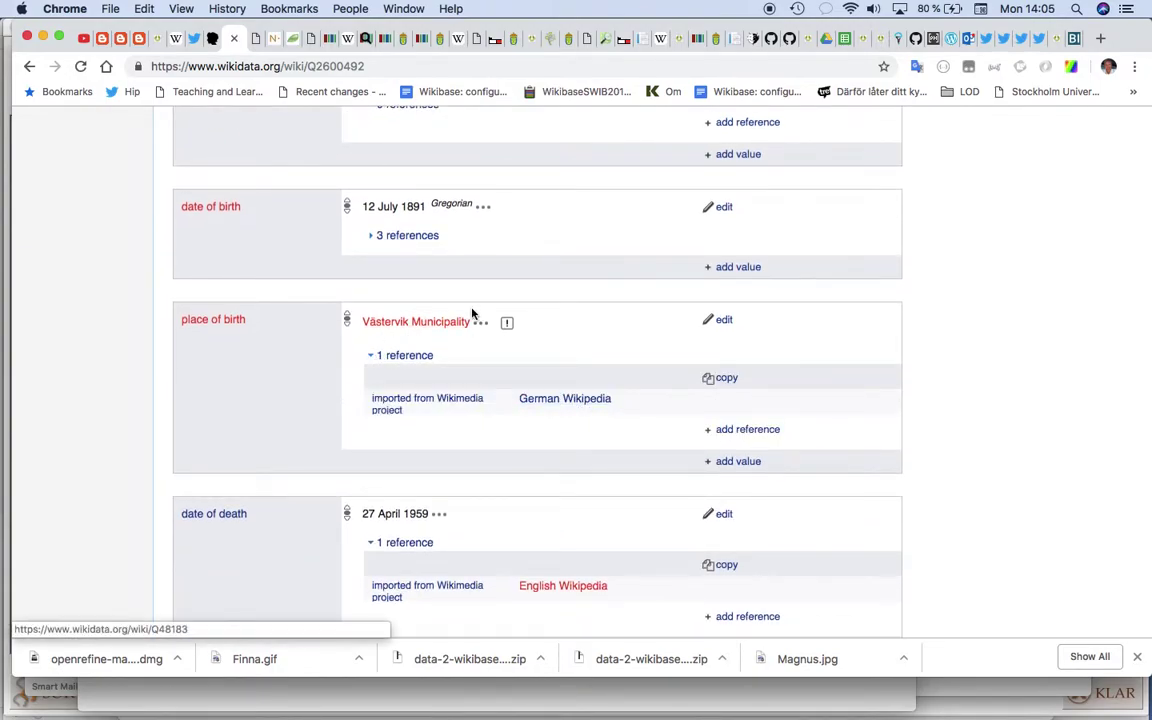
scroll(453, 316, down, 4)
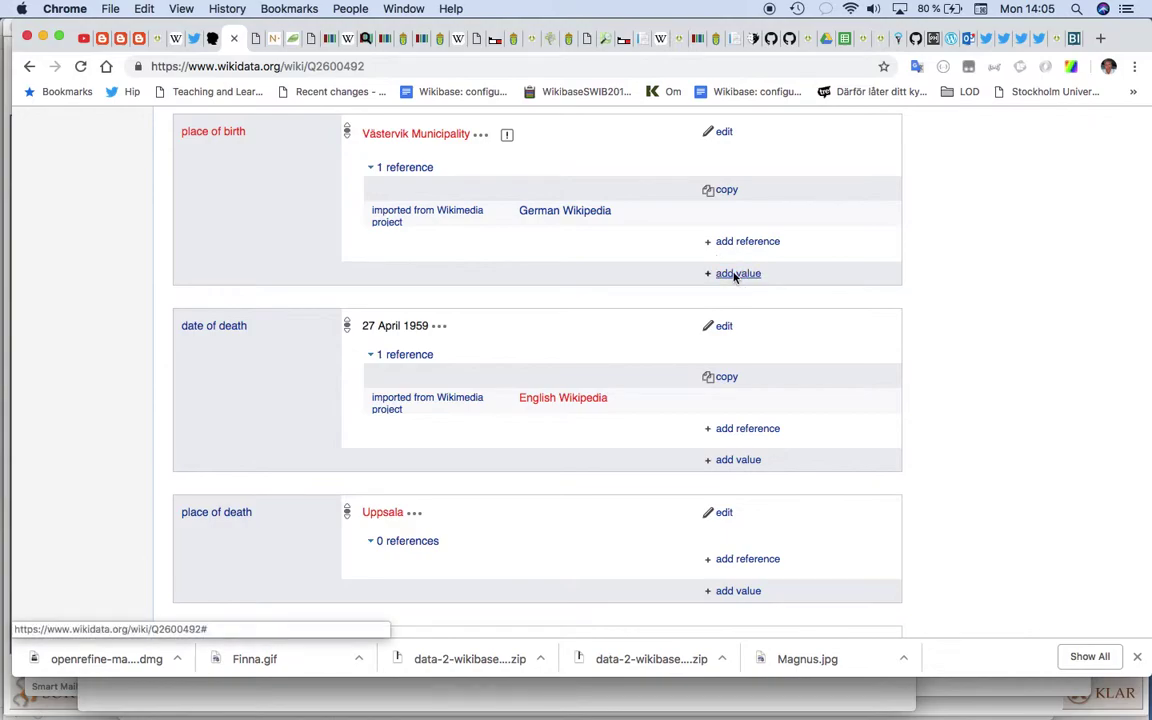
click(737, 274)
- Enter Västra Eds församling as the new place-of-birth value
click(355, 279)
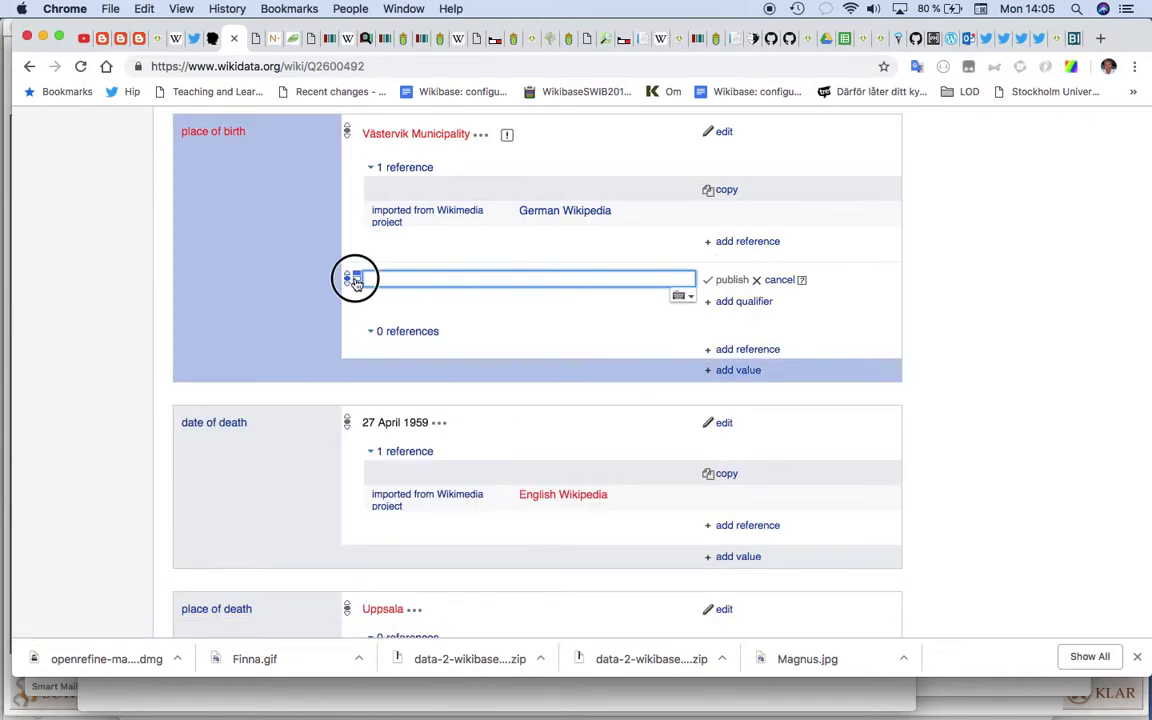
click(348, 279)
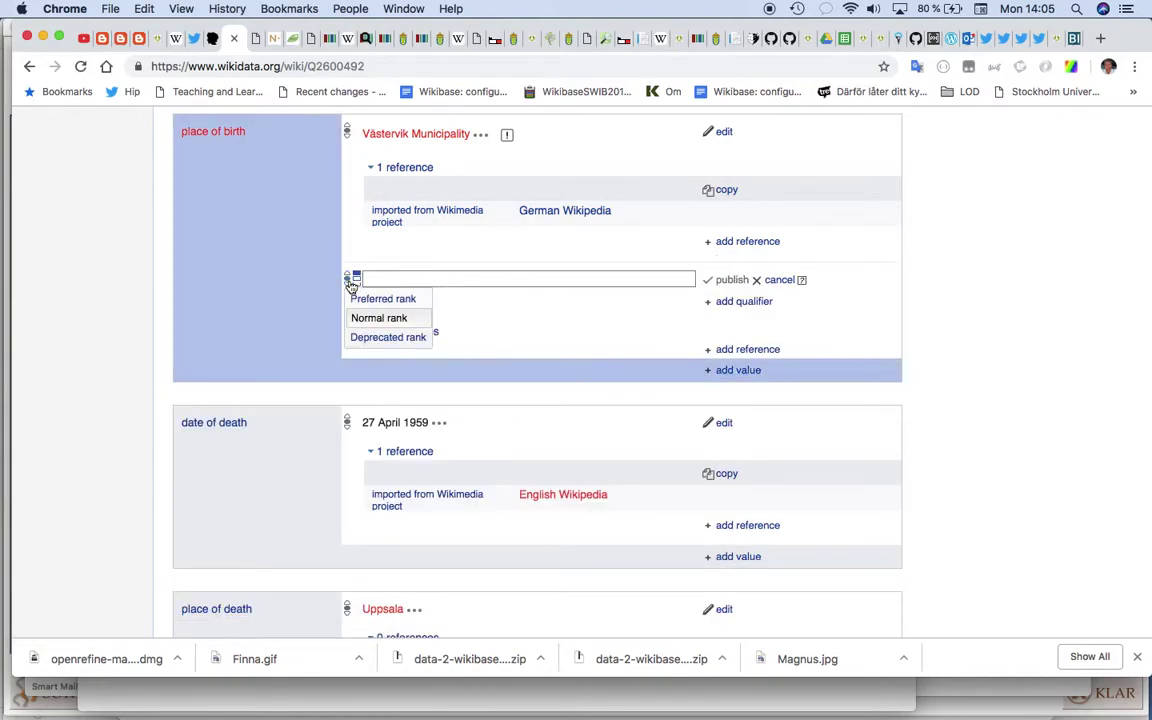
click(358, 298)
click(390, 276)
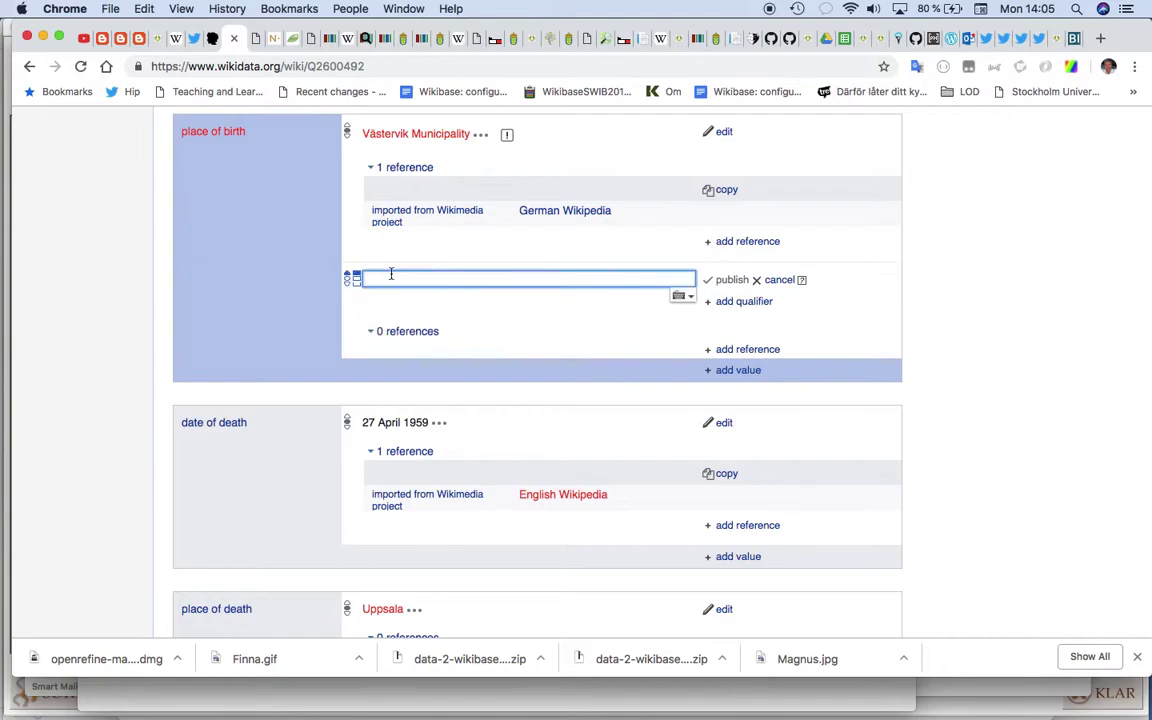
key(super+v)
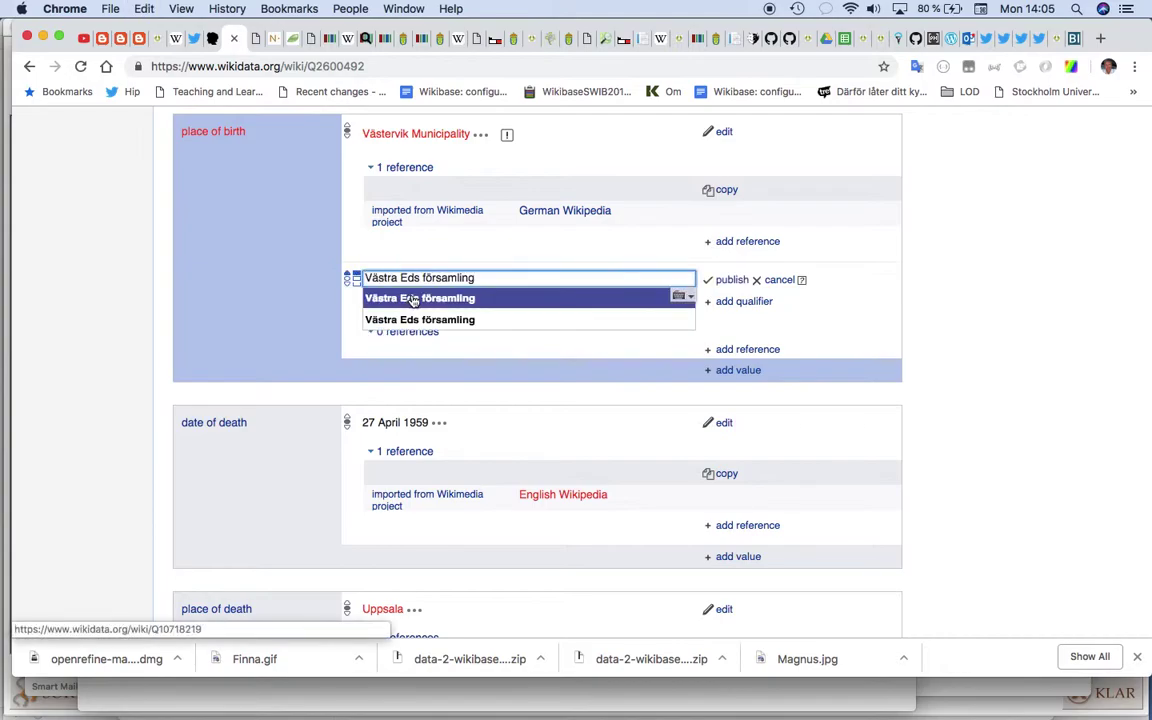
click(481, 301)
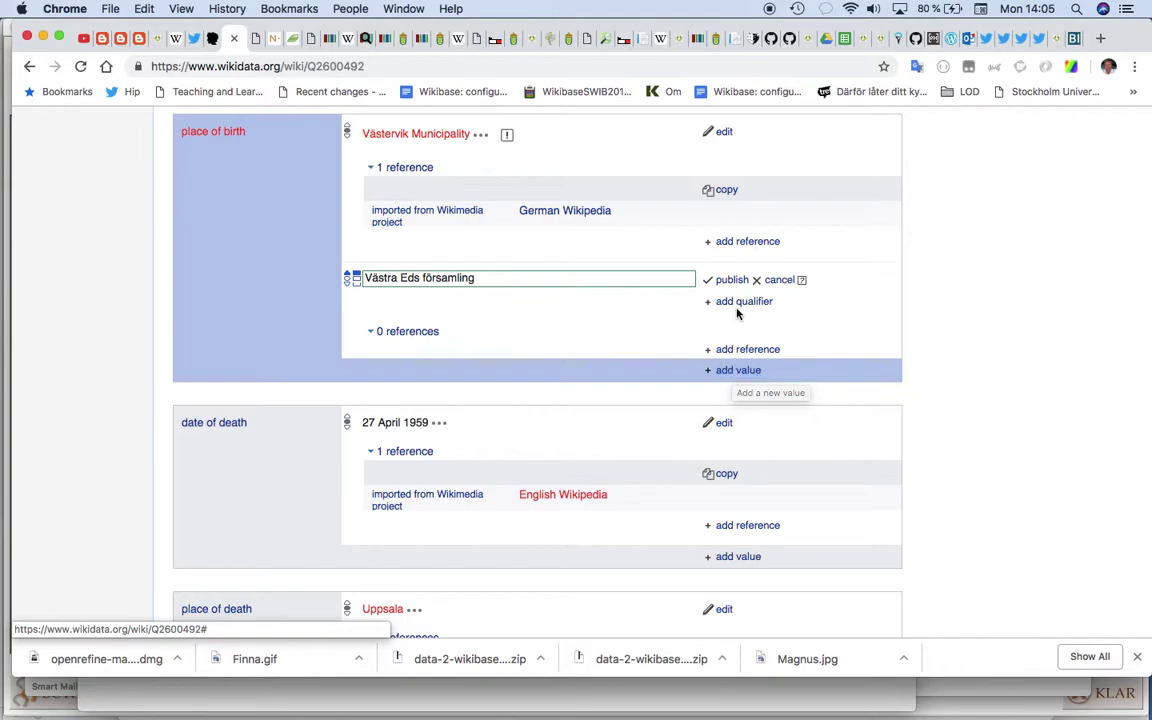
- Reference it to Swedish National Biography entry 16950 with retrieved date 2018-12-03
click(741, 350)
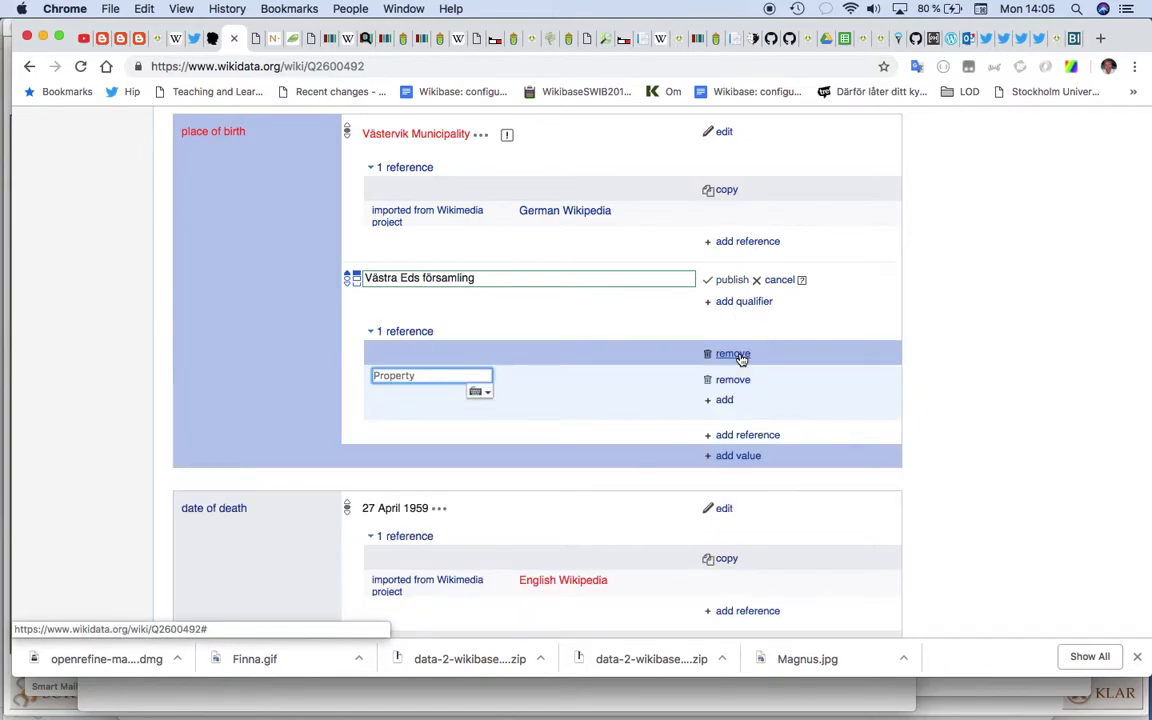
text(SBL)
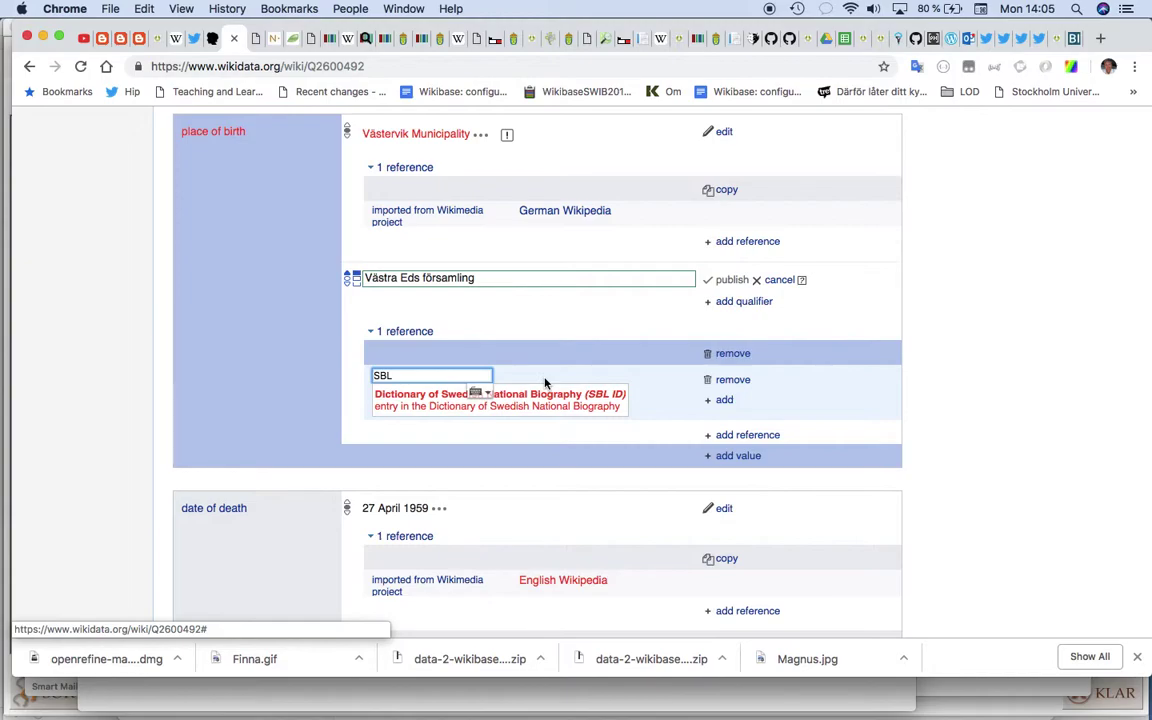
click(538, 395)
key(ctrl+Tab)
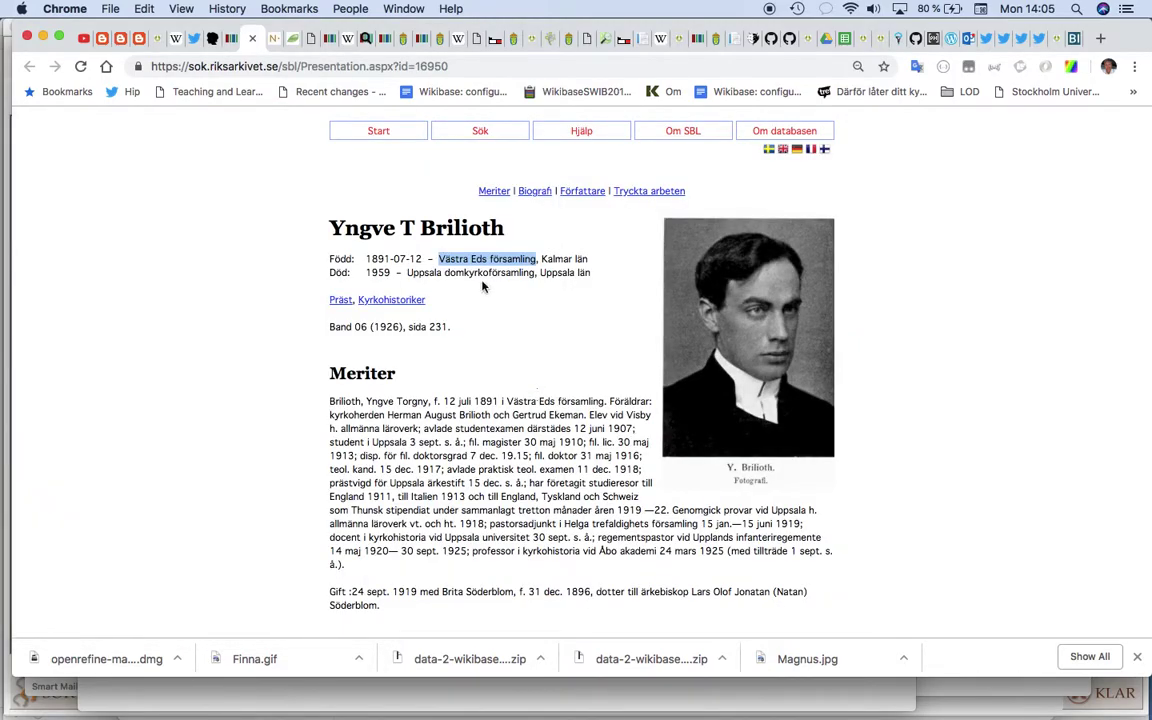
drag(417, 64, 478, 69)
key(ctrl+shift+Tab)
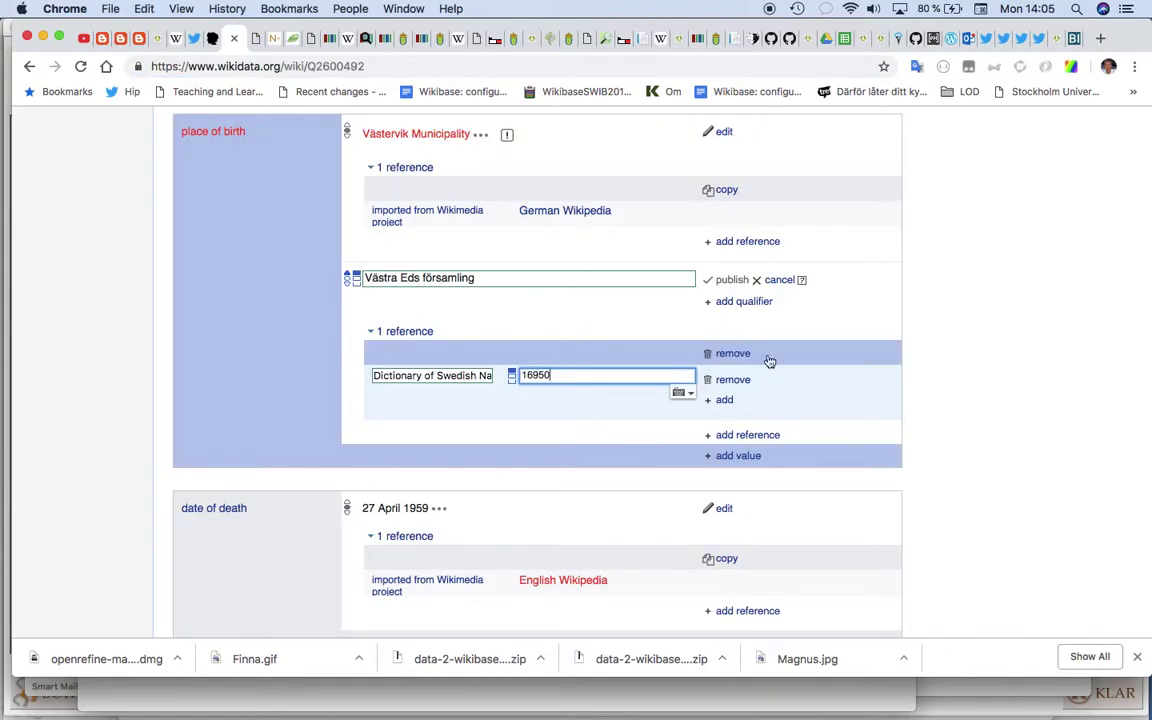
click(725, 401)
text(ret)
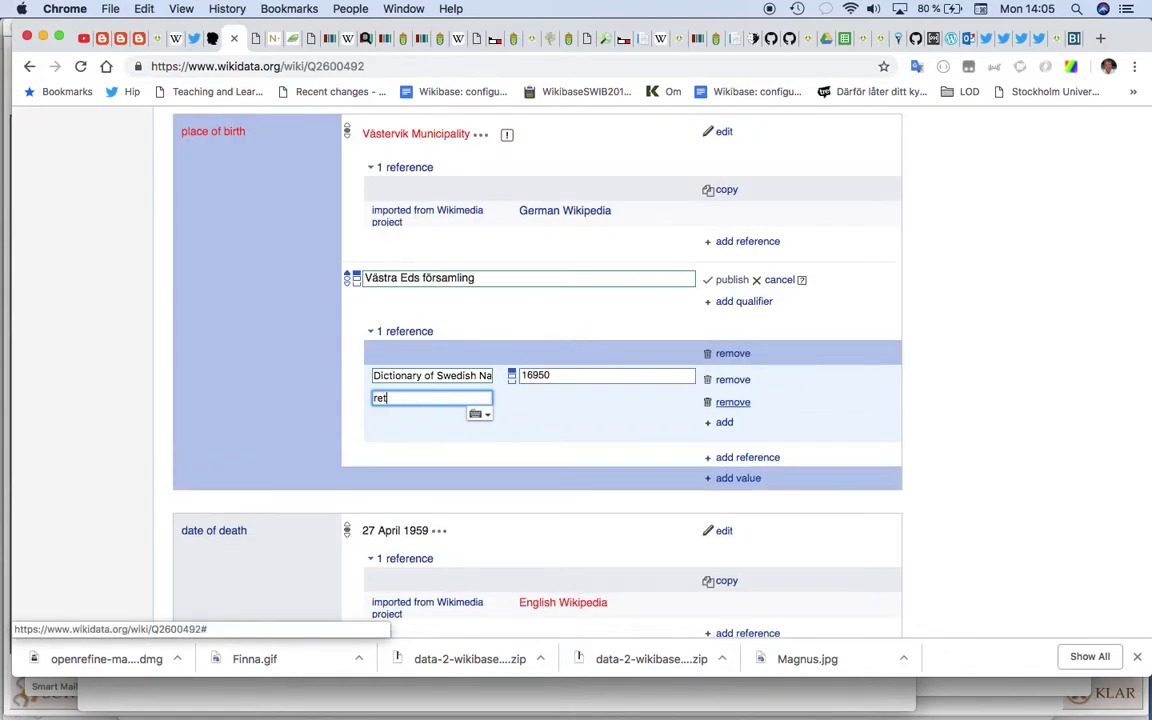
text(rieved)
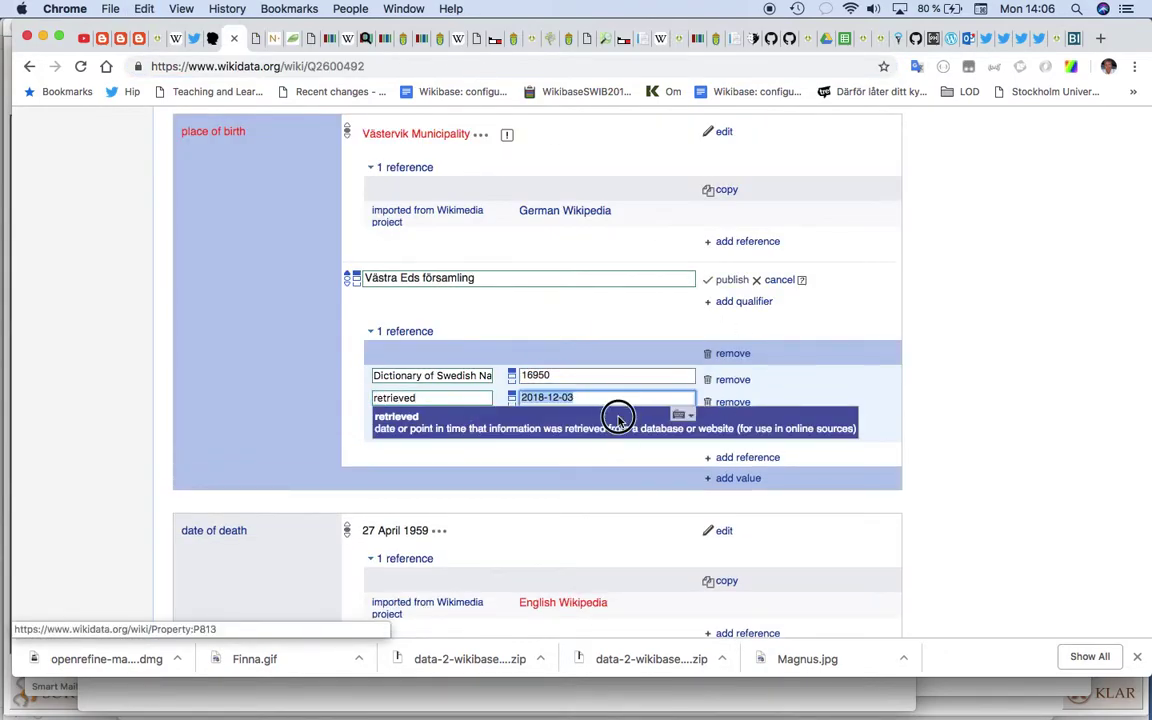
click(617, 417)
- Add a 'named as' value with his name as spelled in the biography, then publish the statement
click(725, 423)
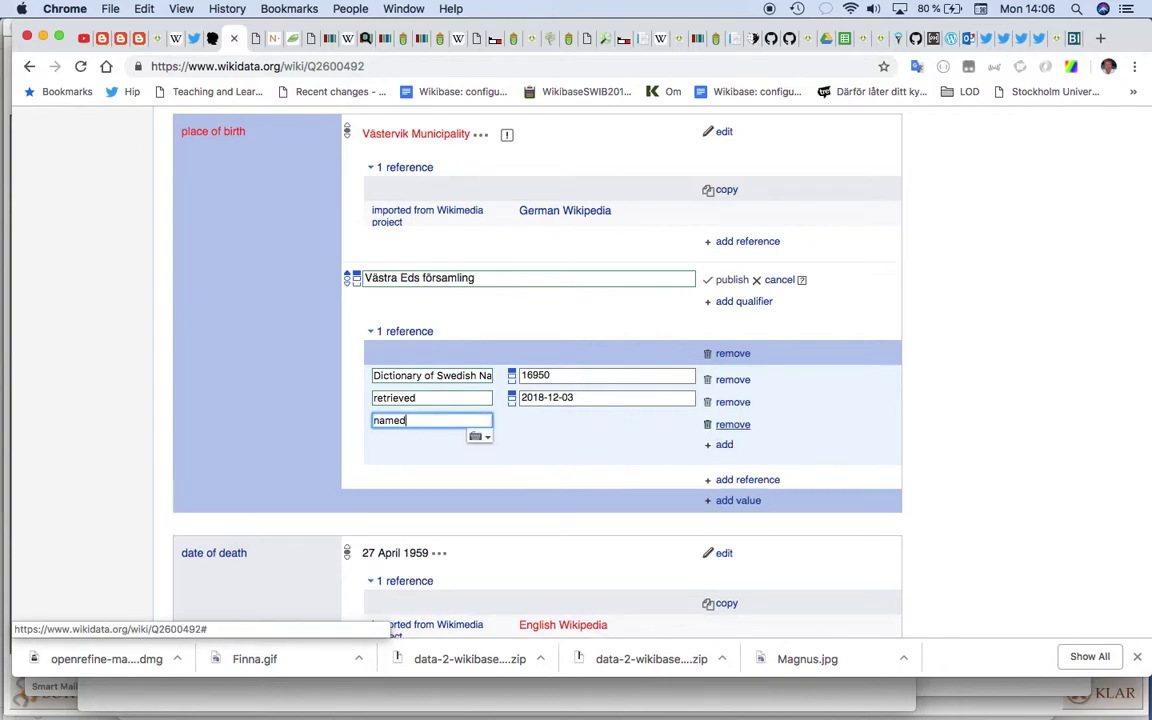
text(named as)
click(617, 440)
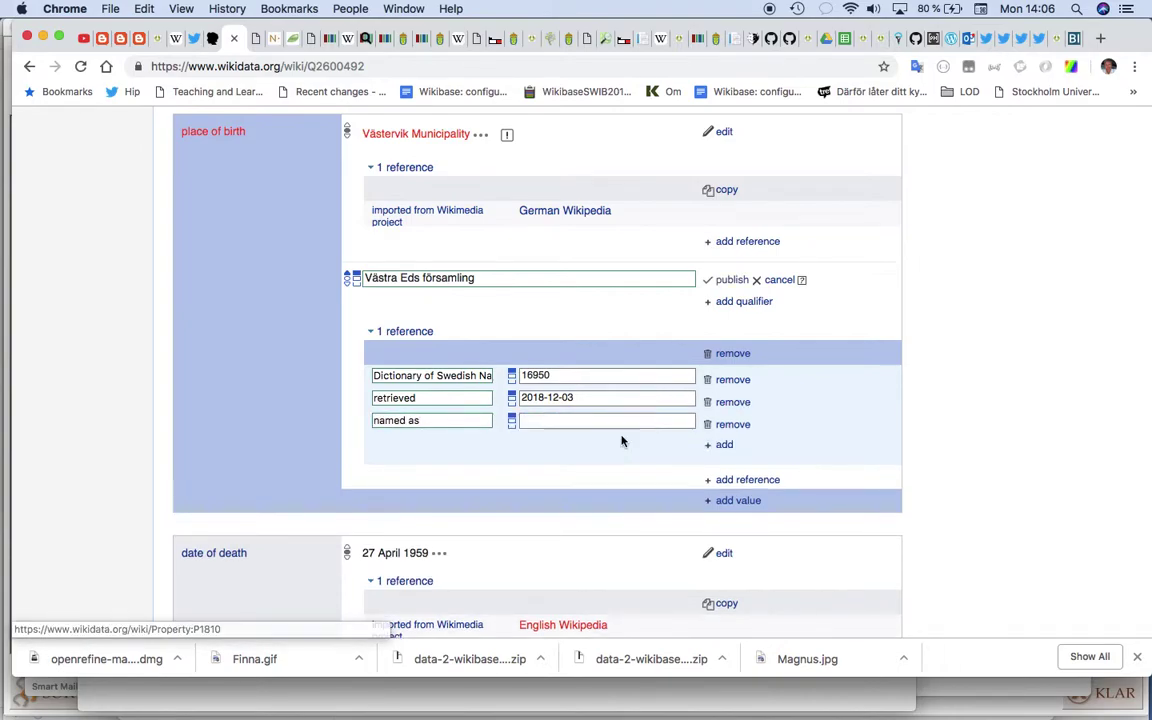
key(ctrl+Tab)
key(ctrl+shift+Tab)
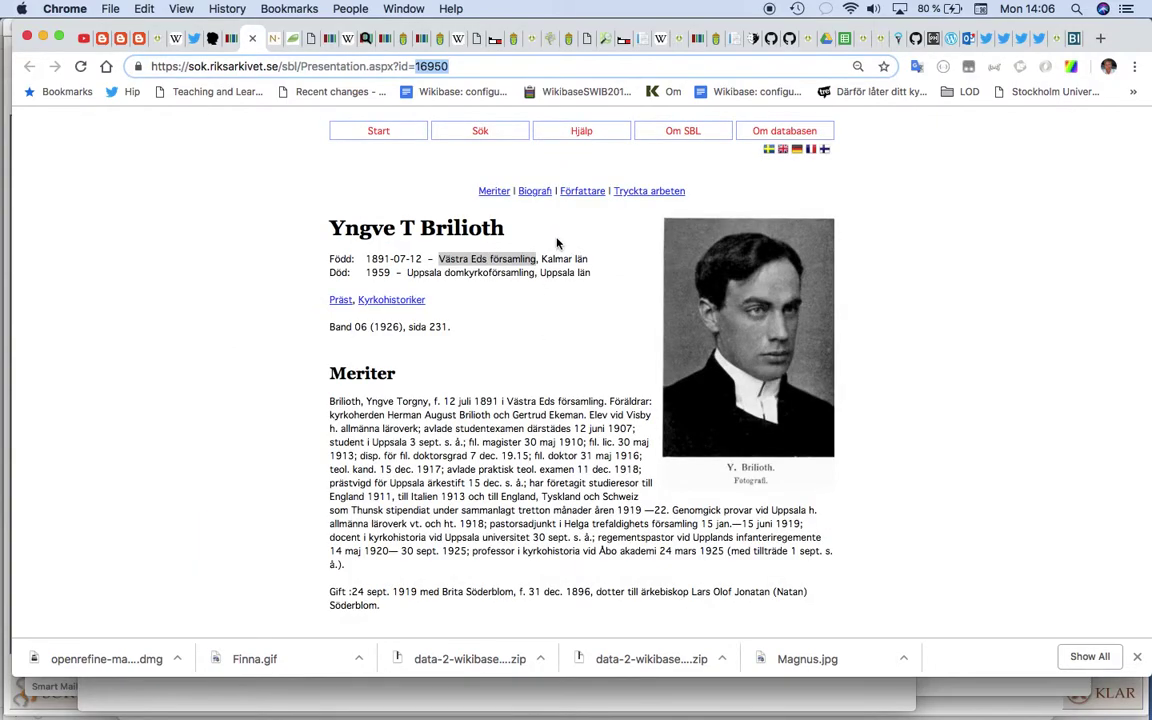
drag(504, 228, 334, 221)
key(super+c)
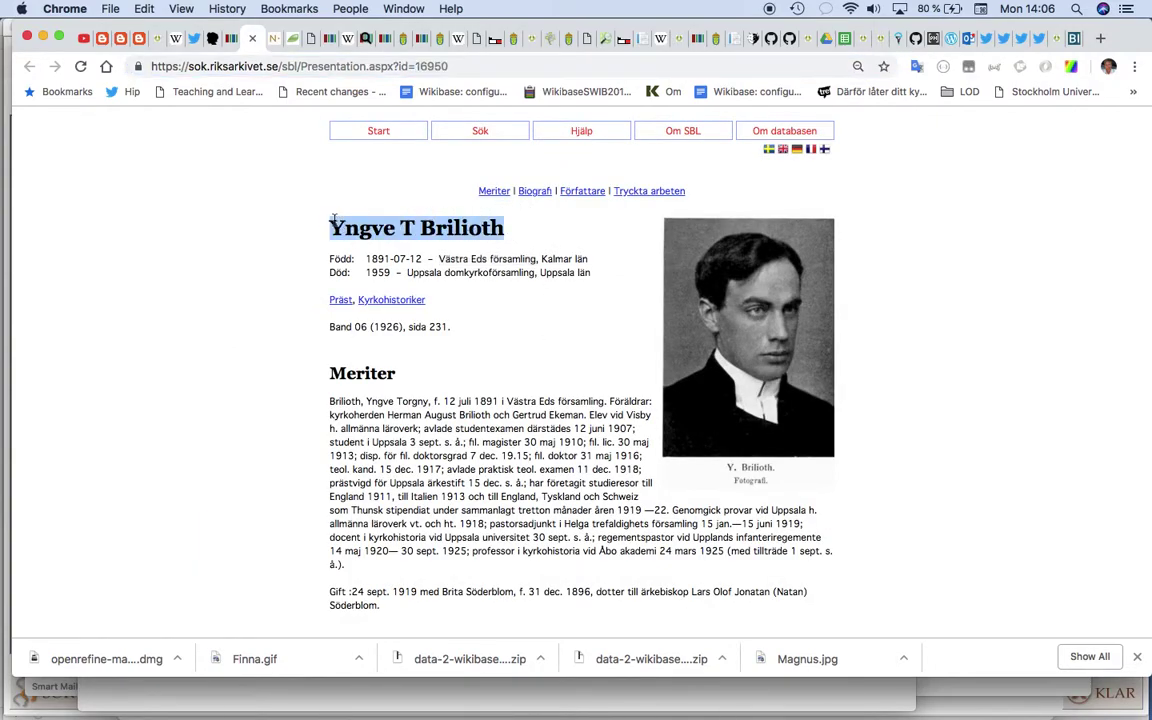
key(ctrl+shift+Tab)
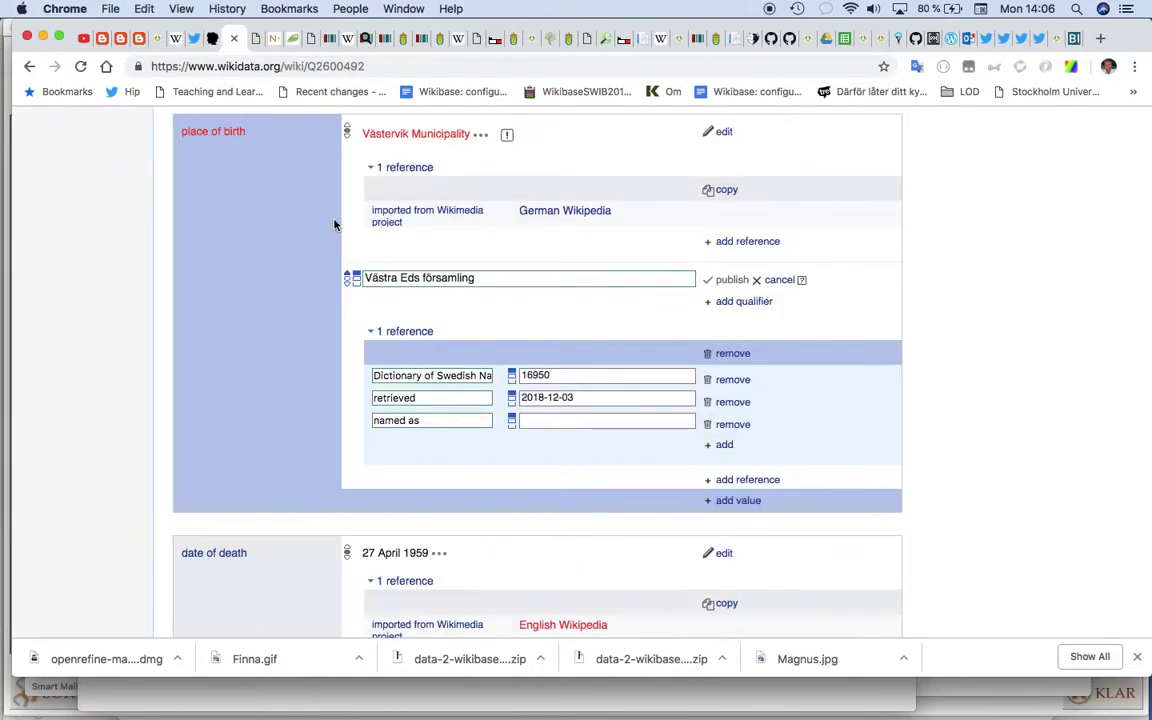
click(617, 415)
key(super+v)
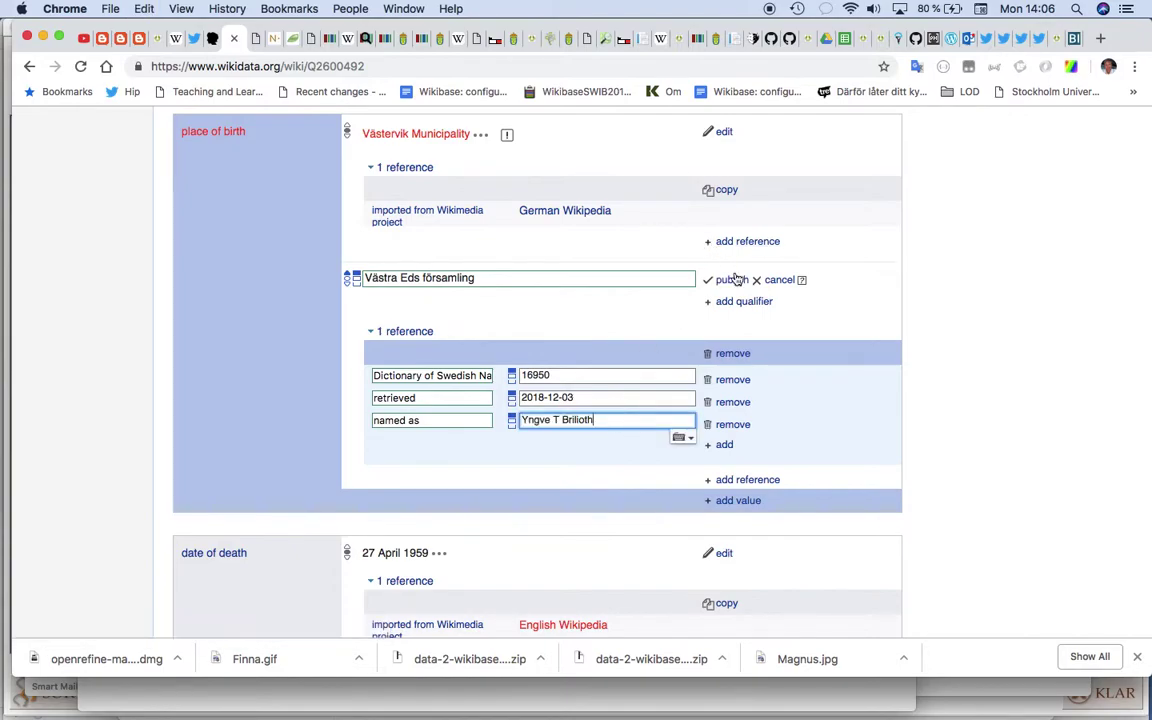
click(733, 280)
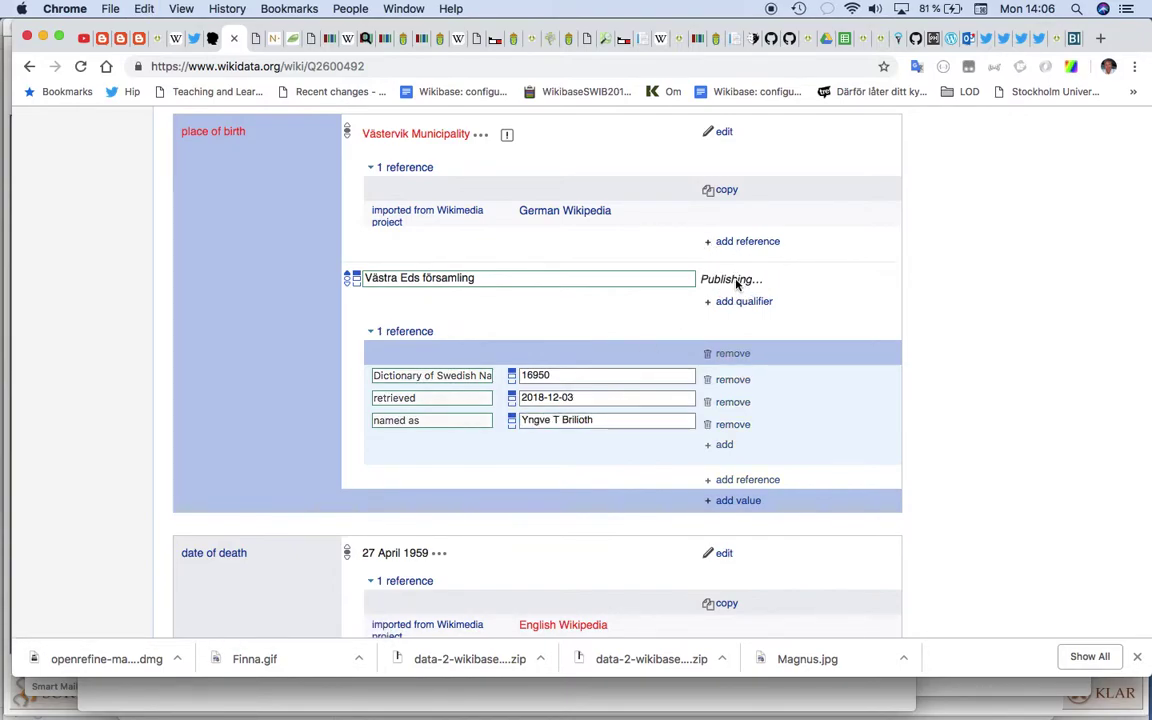
- Open the parish's Wikidata item Q10718219
click(410, 280)
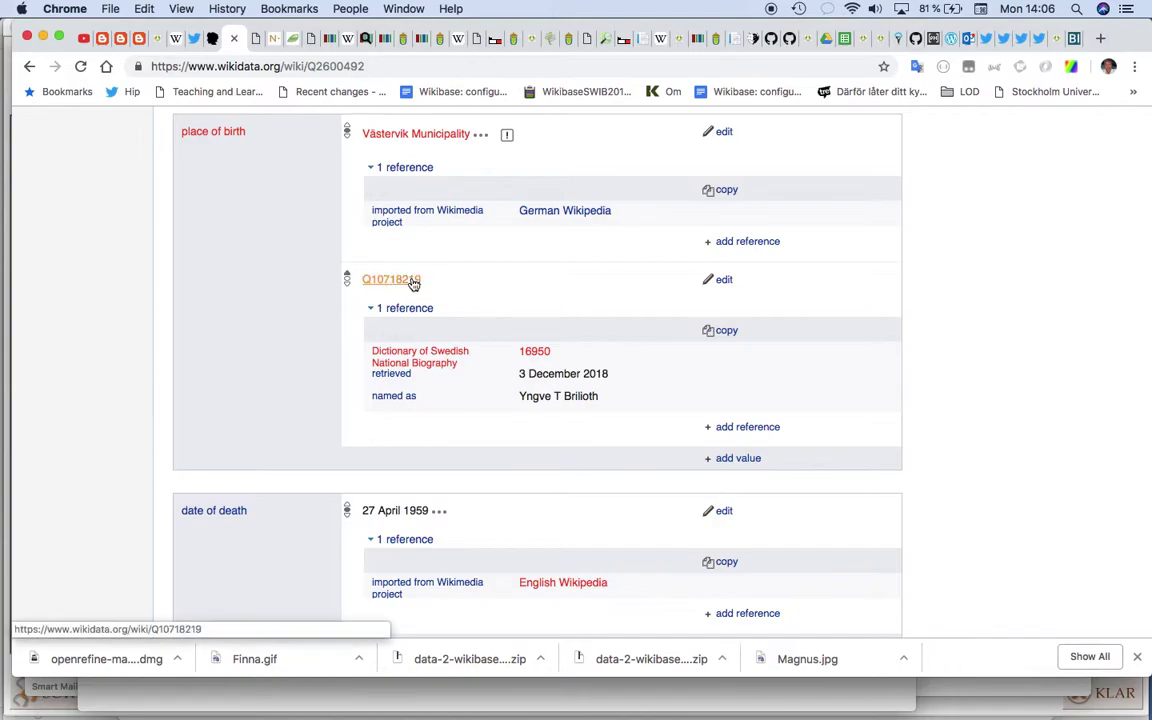
key(ctrl+Tab)
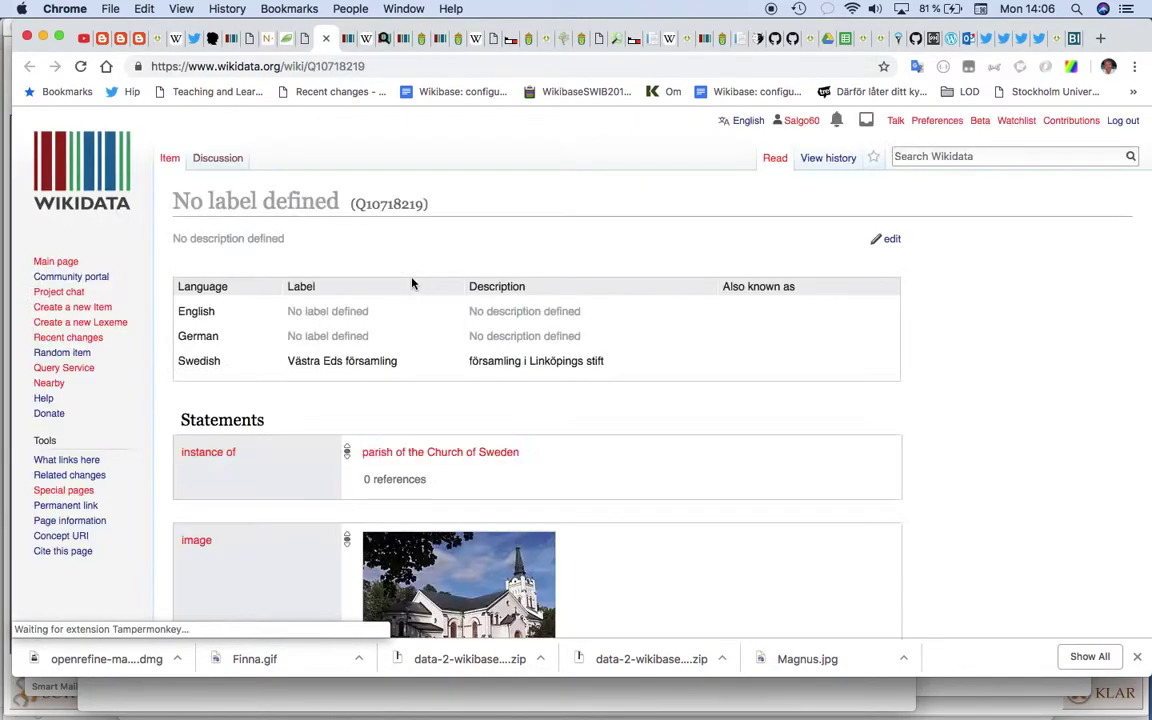
scroll(411, 281, down, 3)
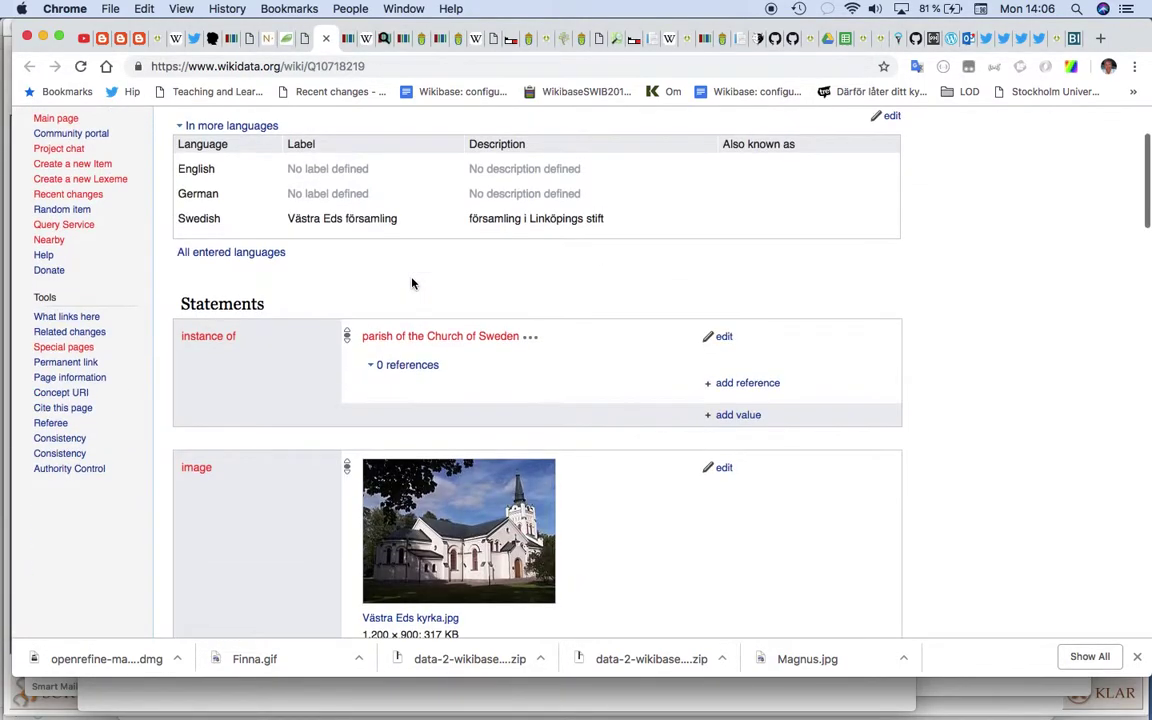
key(ctrl+shift+Tab)
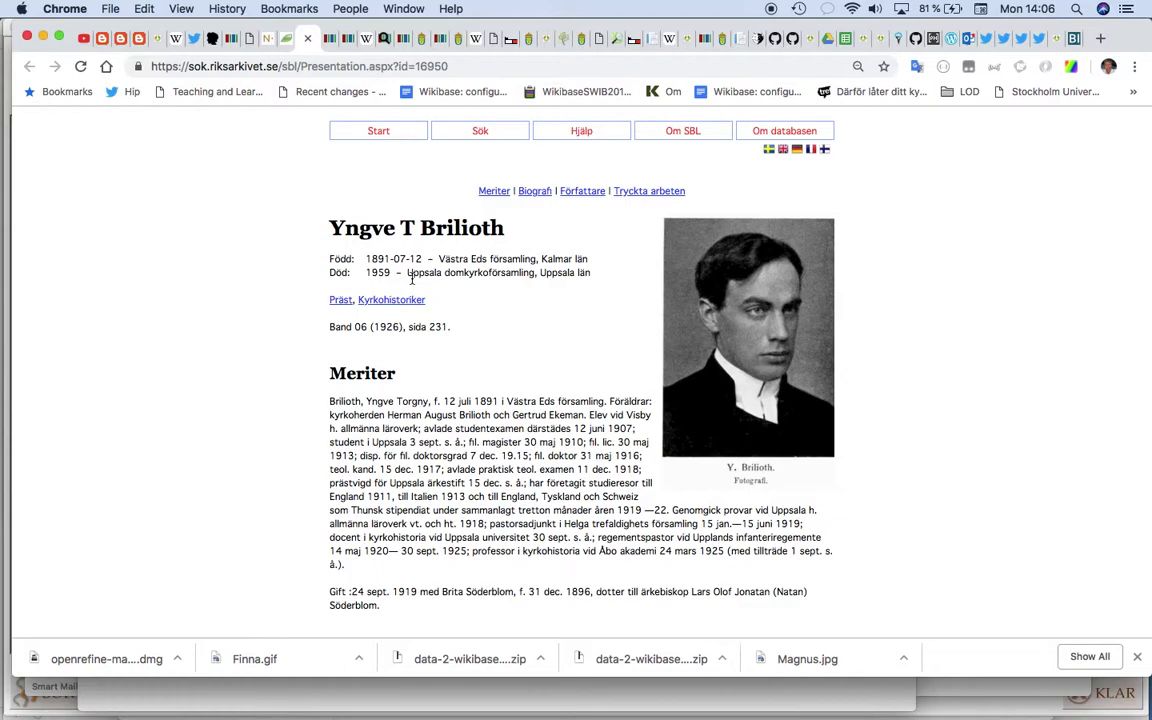
key(ctrl+Tab)
scroll(411, 283, up, 3)
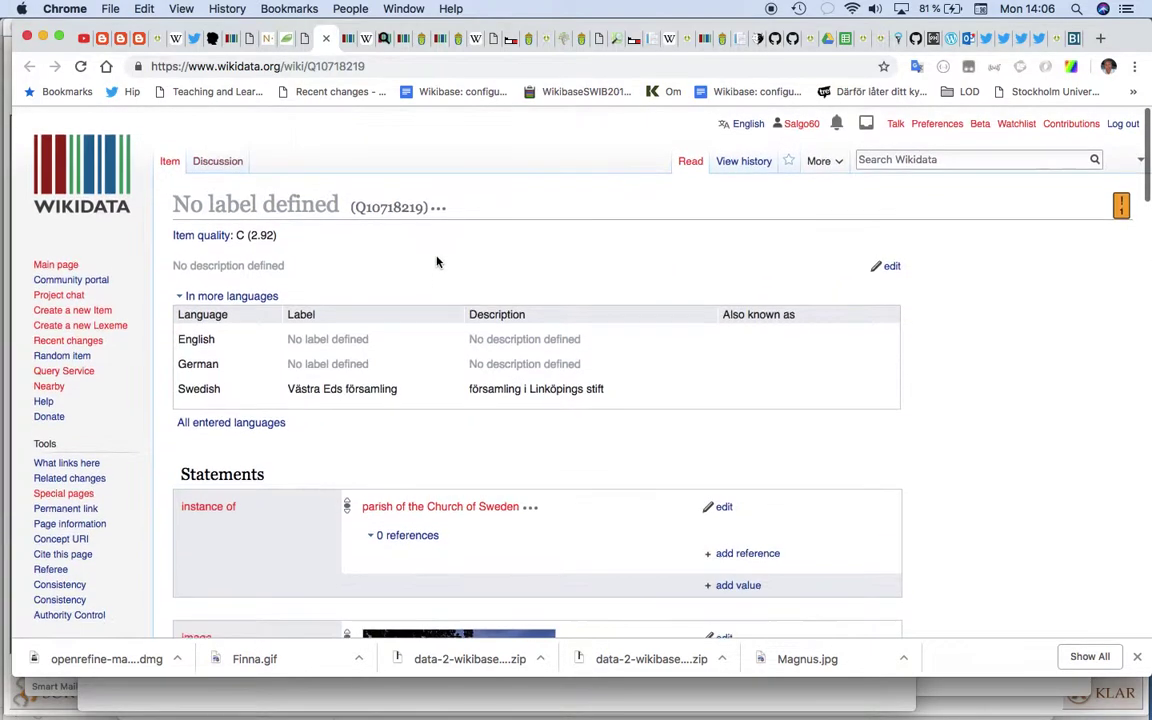
click(882, 155)
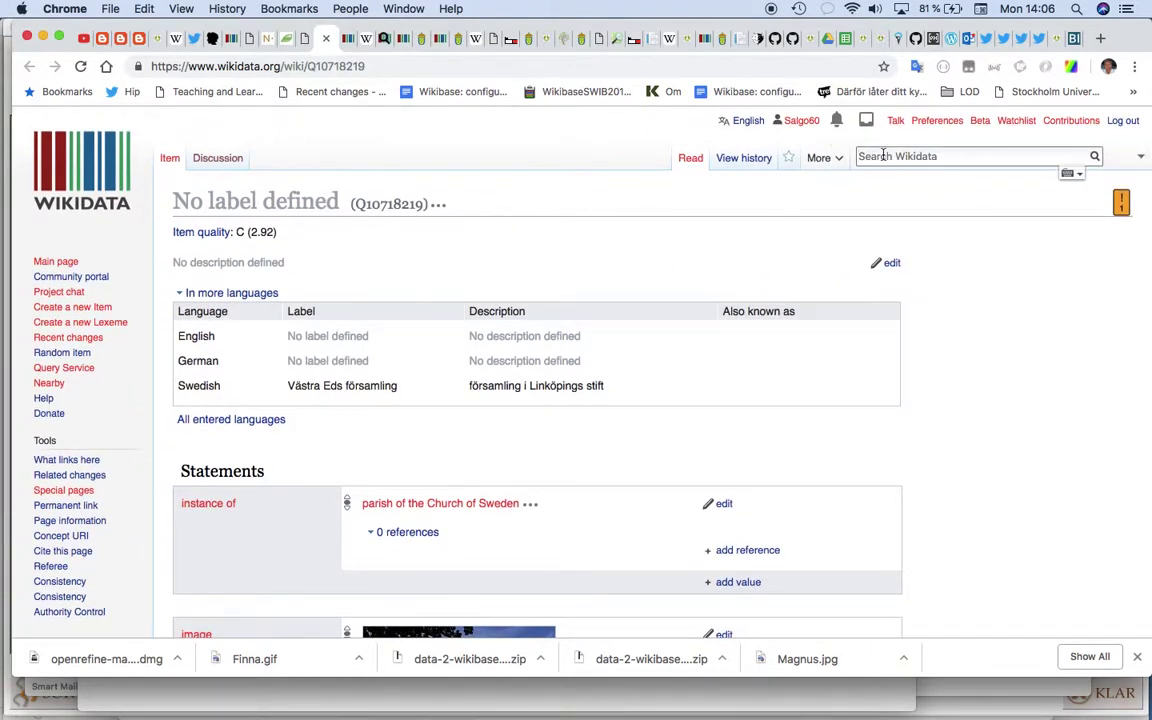
text(Västra e)
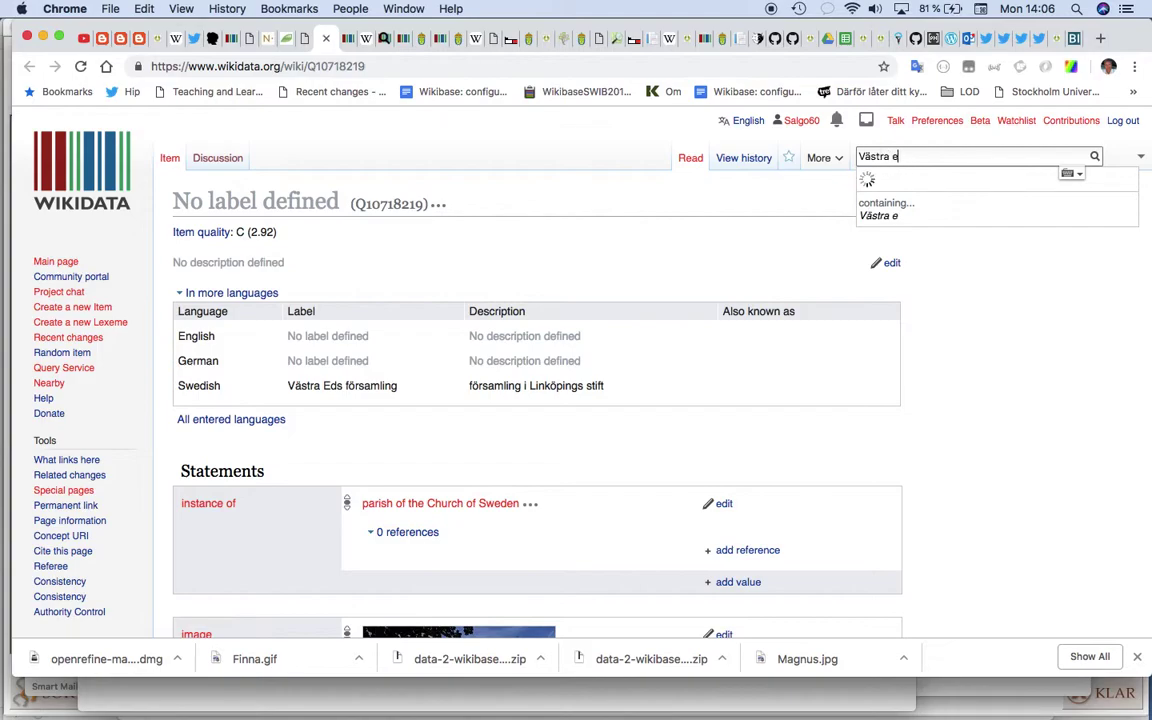
text(d)
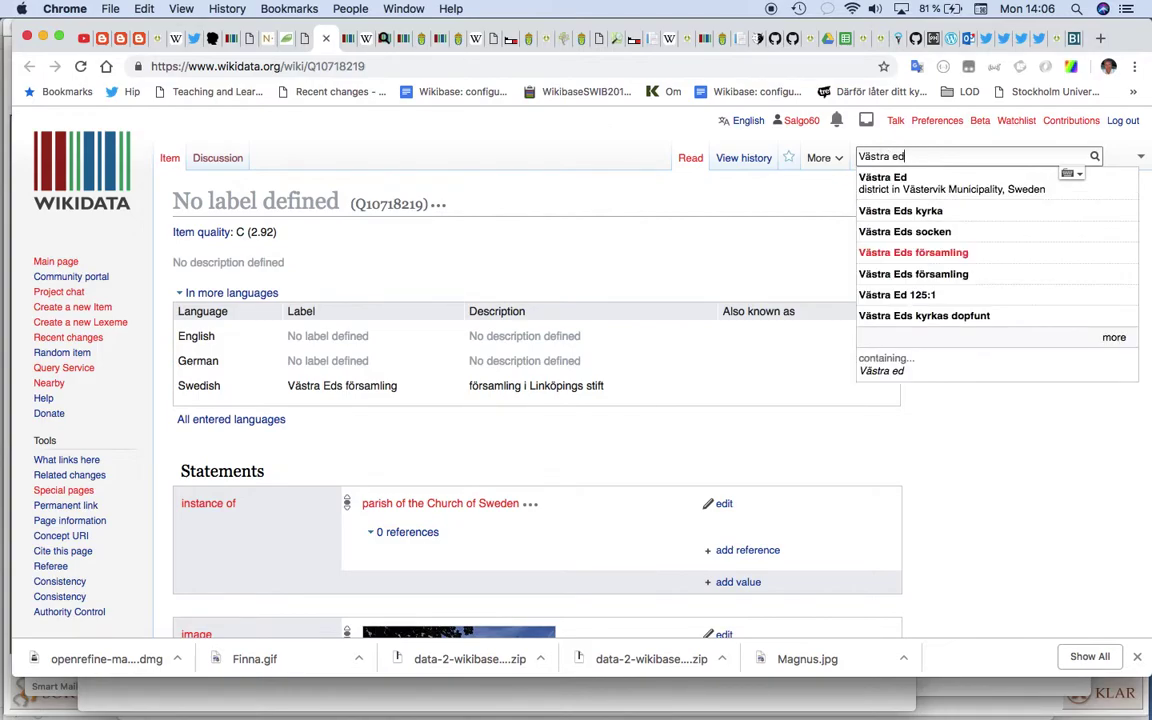
text(s)
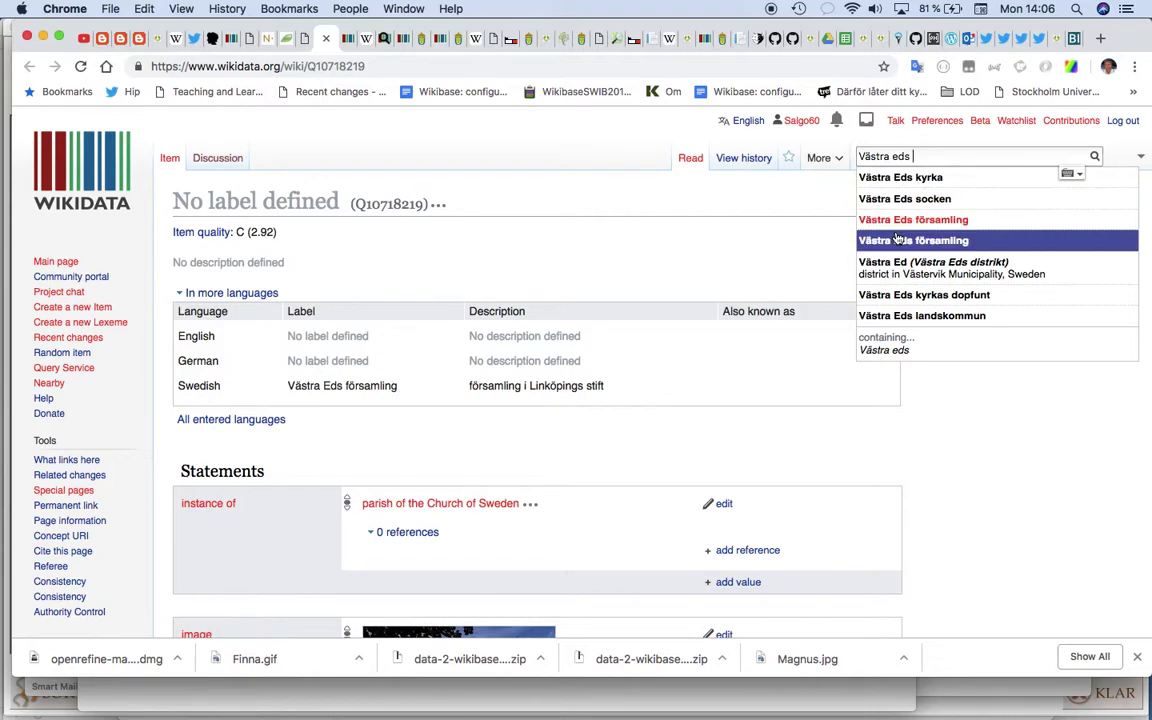
click(897, 240)
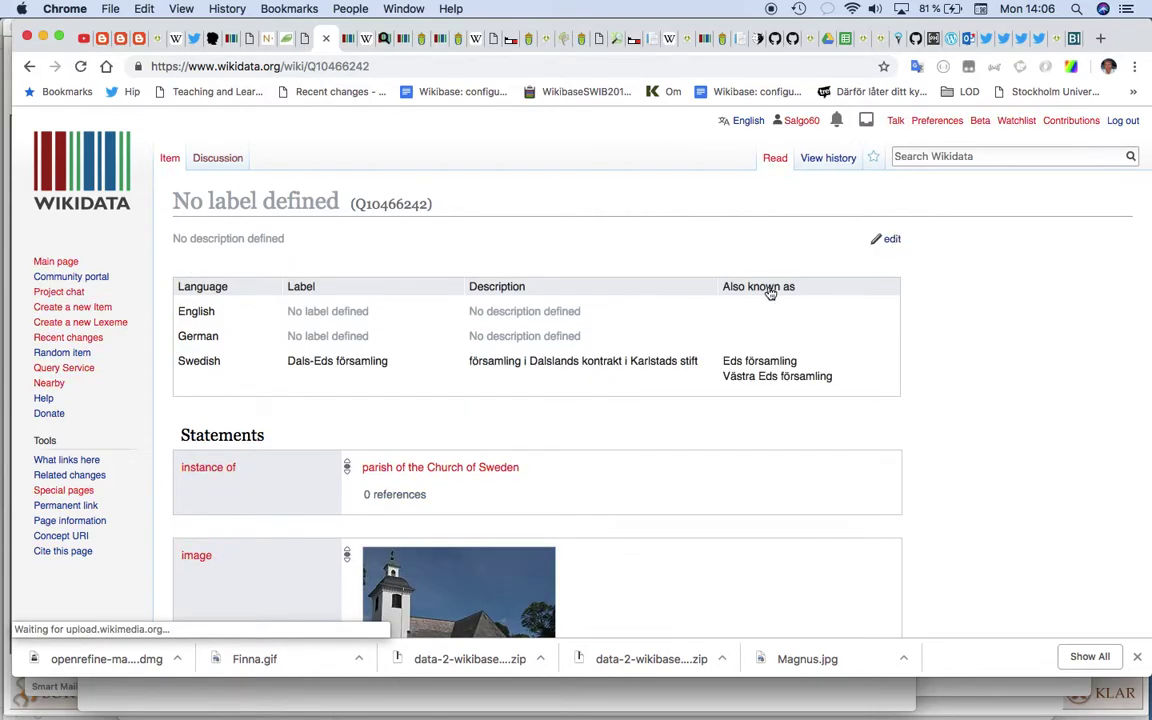
scroll(768, 290, down, 3)
scroll(769, 290, down, 1)
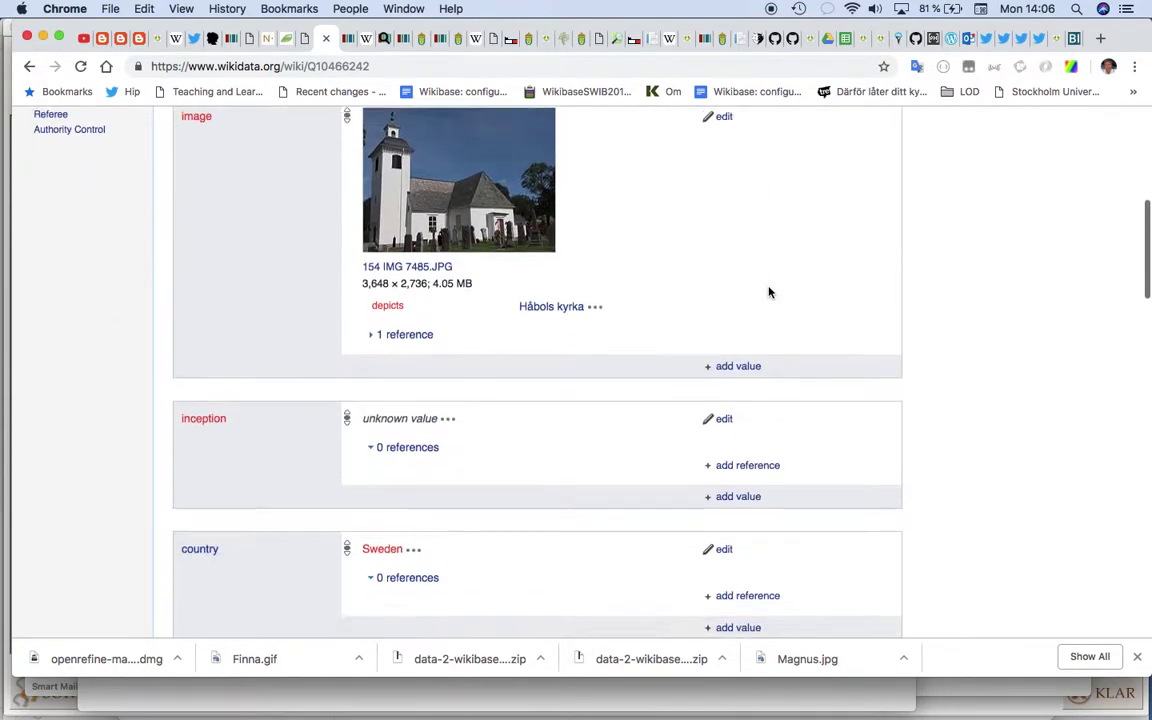
scroll(769, 292, down, 10)
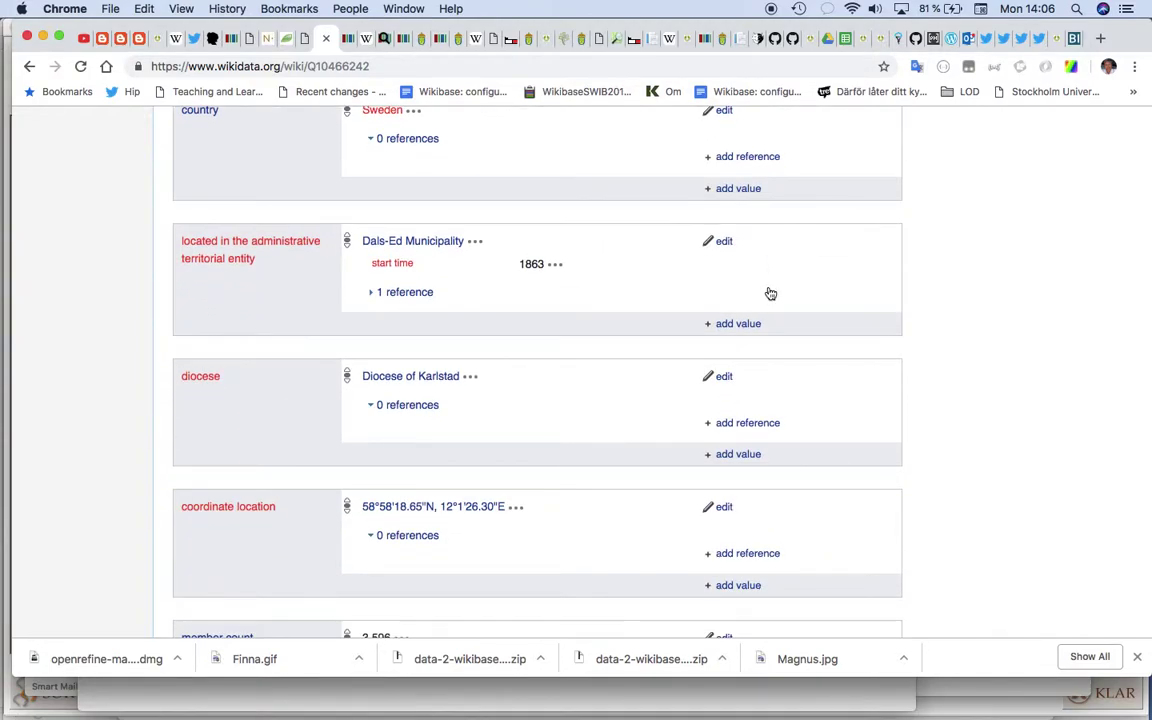
key(ctrl+shift+Tab)
key(ctrl+Tab)
scroll(770, 293, down, 7)
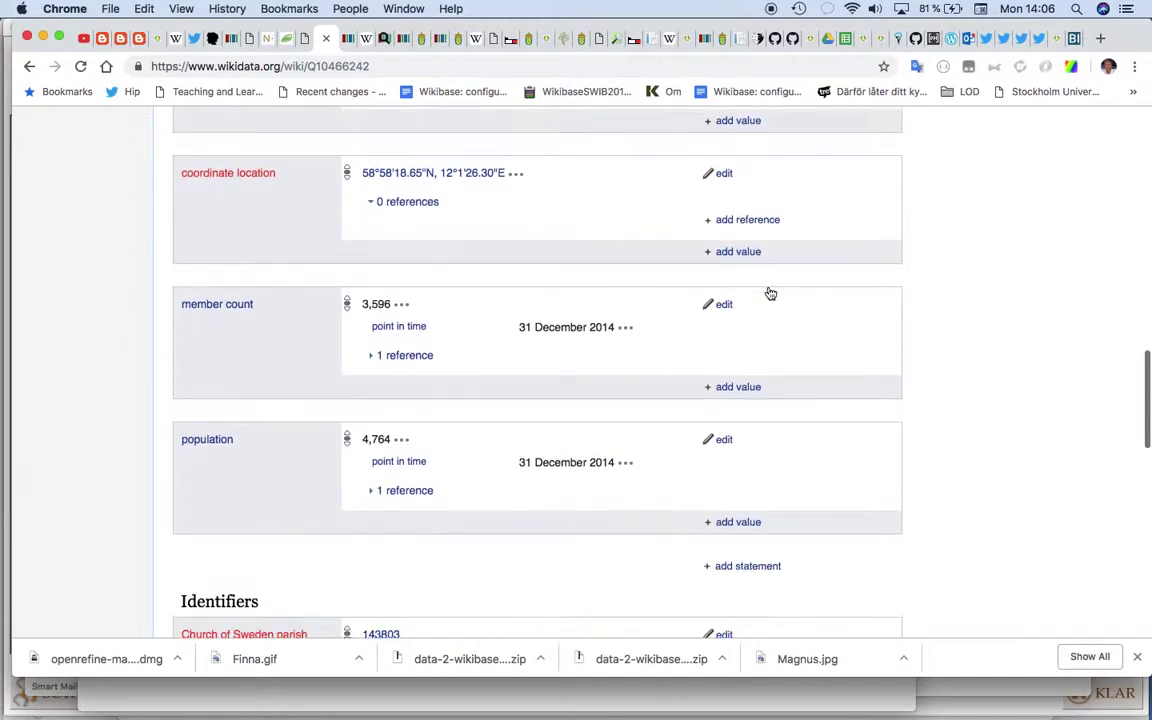
scroll(770, 293, up, 7)
scroll(770, 293, up, 7)
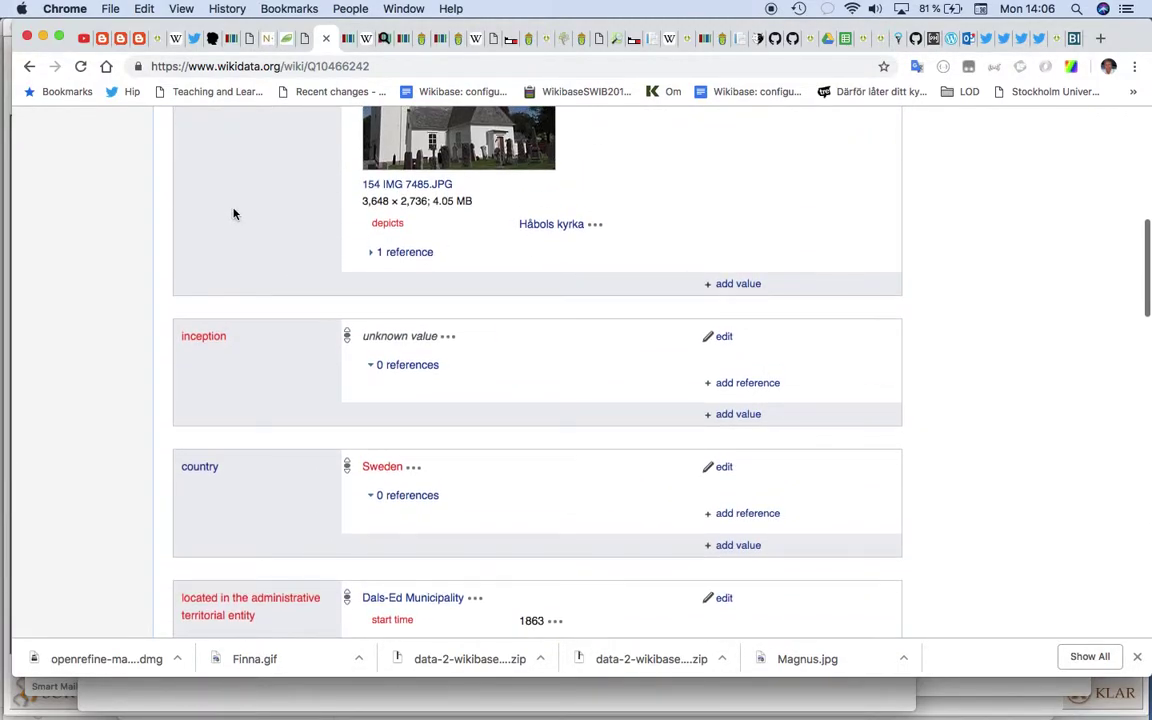
click(29, 66)
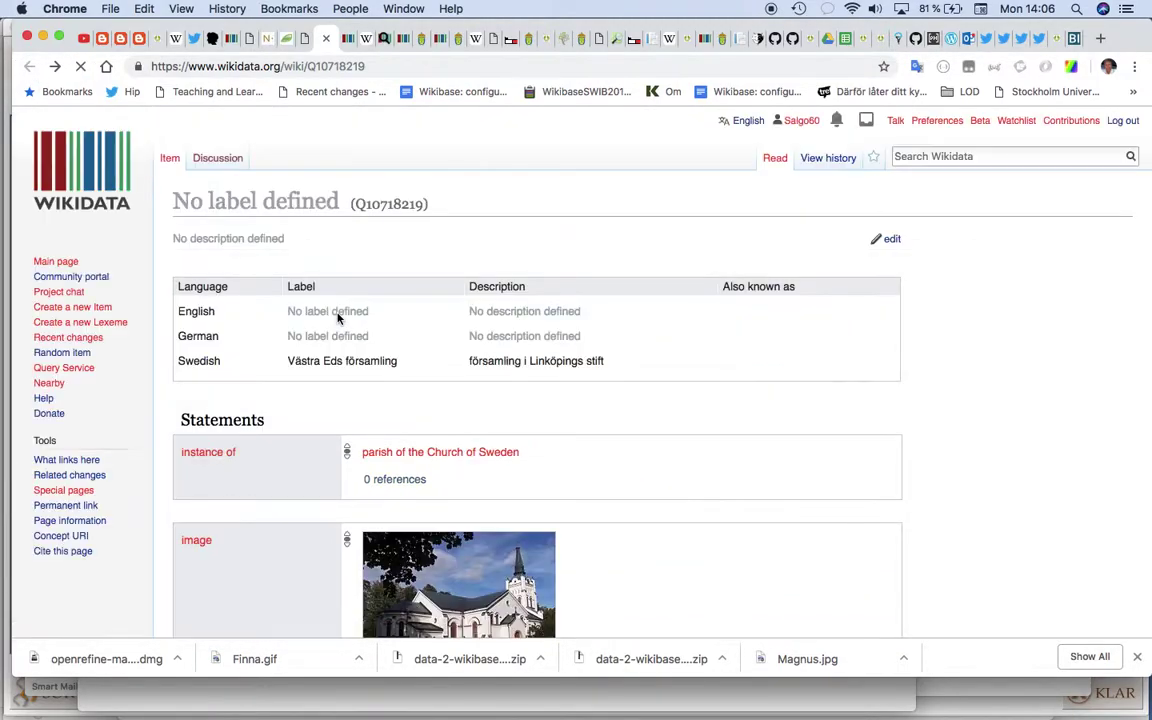
- Find the Identifiers section and follow parish code 088308 to SCB's map
scroll(338, 317, down, 15)
scroll(338, 317, up, 5)
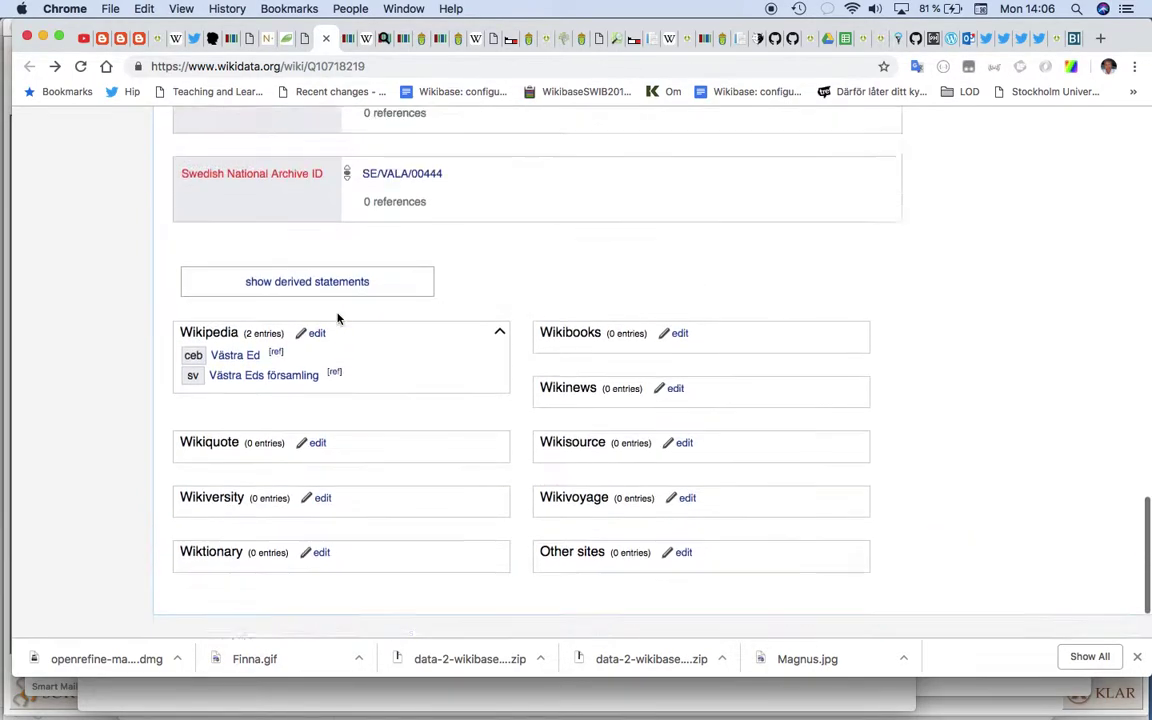
scroll(338, 317, up, 8)
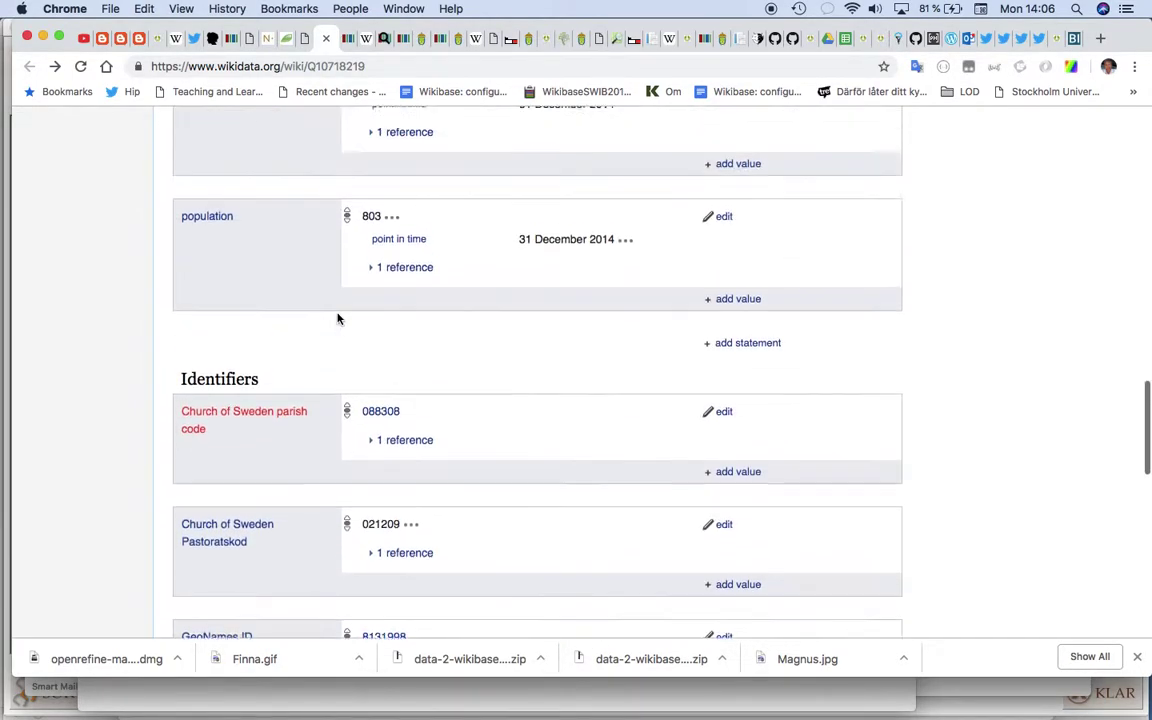
scroll(338, 317, up, 10)
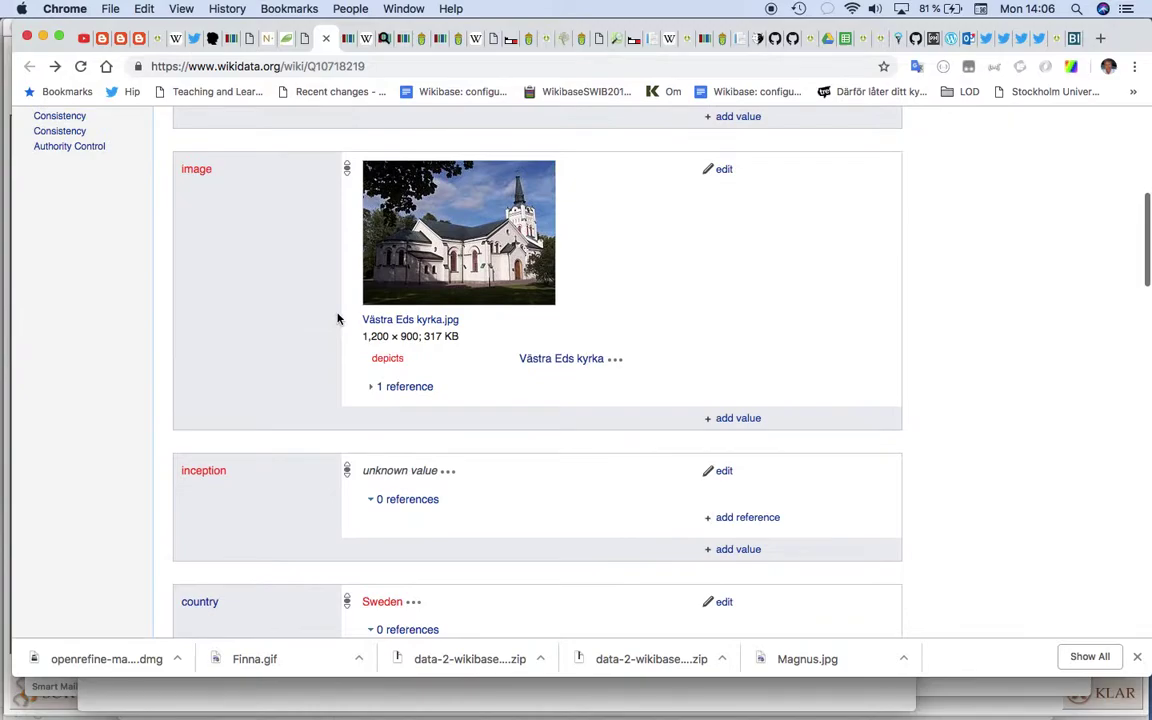
scroll(338, 317, down, 1)
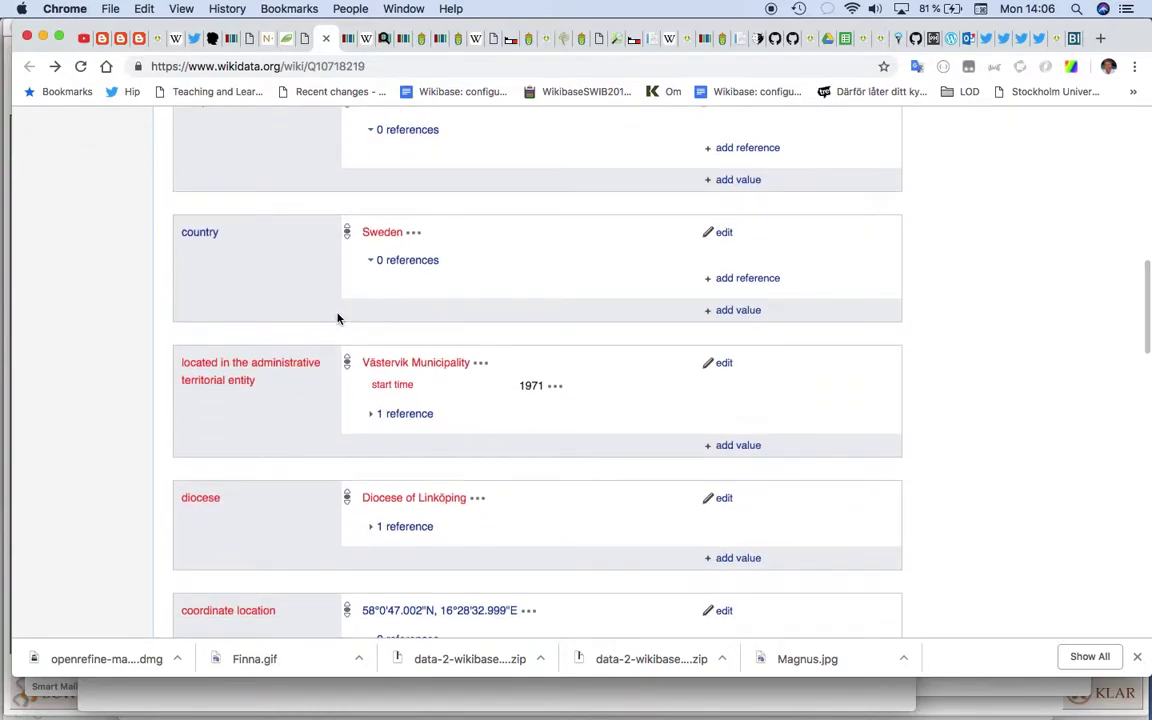
scroll(338, 317, down, 2)
scroll(338, 317, up, 15)
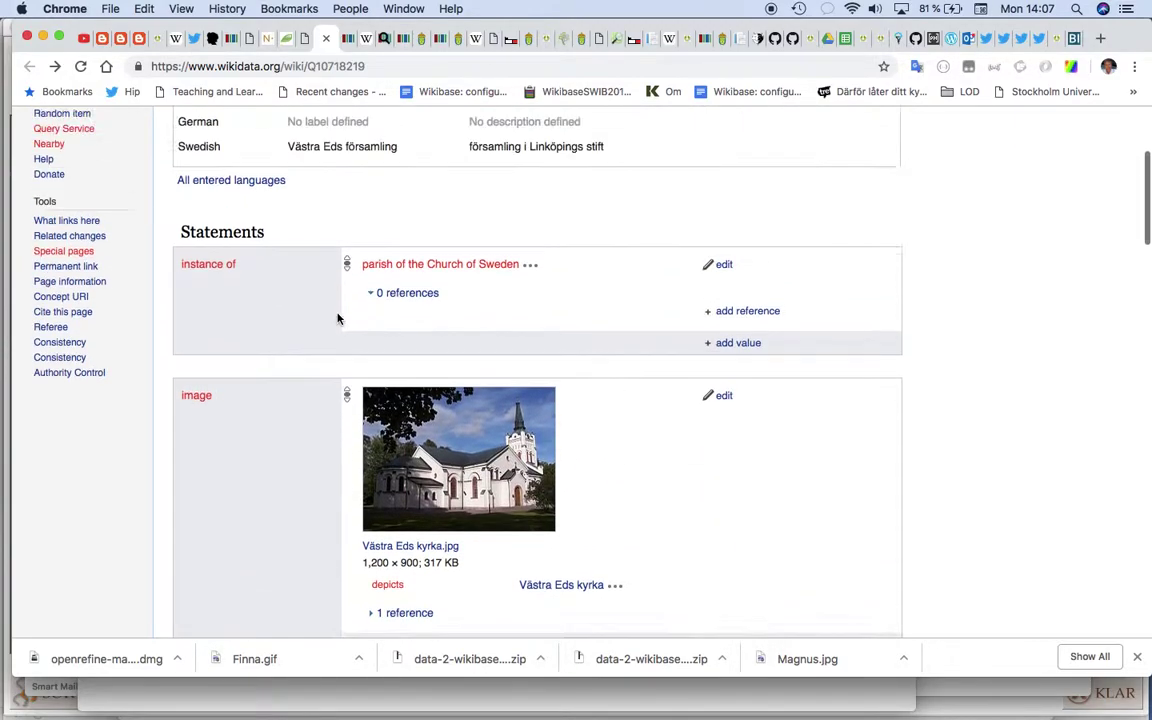
scroll(338, 317, up, 4)
scroll(338, 317, down, 14)
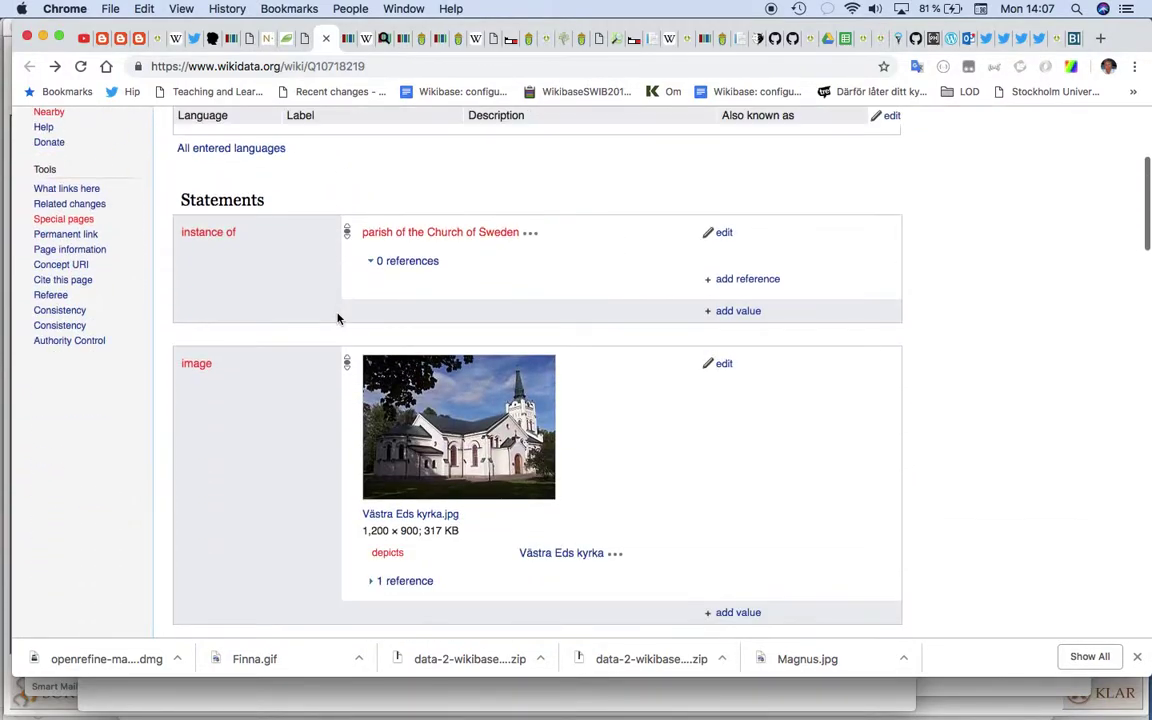
scroll(338, 317, down, 10)
scroll(338, 317, up, 2)
scroll(338, 317, down, 15)
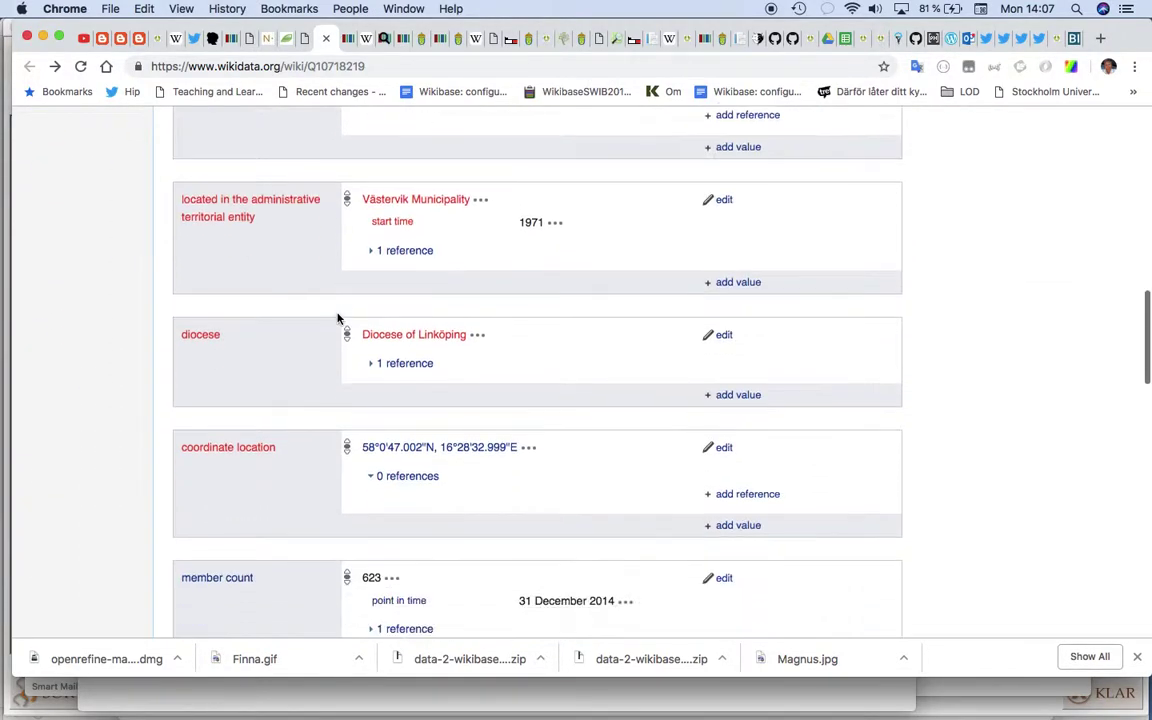
scroll(338, 317, down, 4)
scroll(338, 317, up, 5)
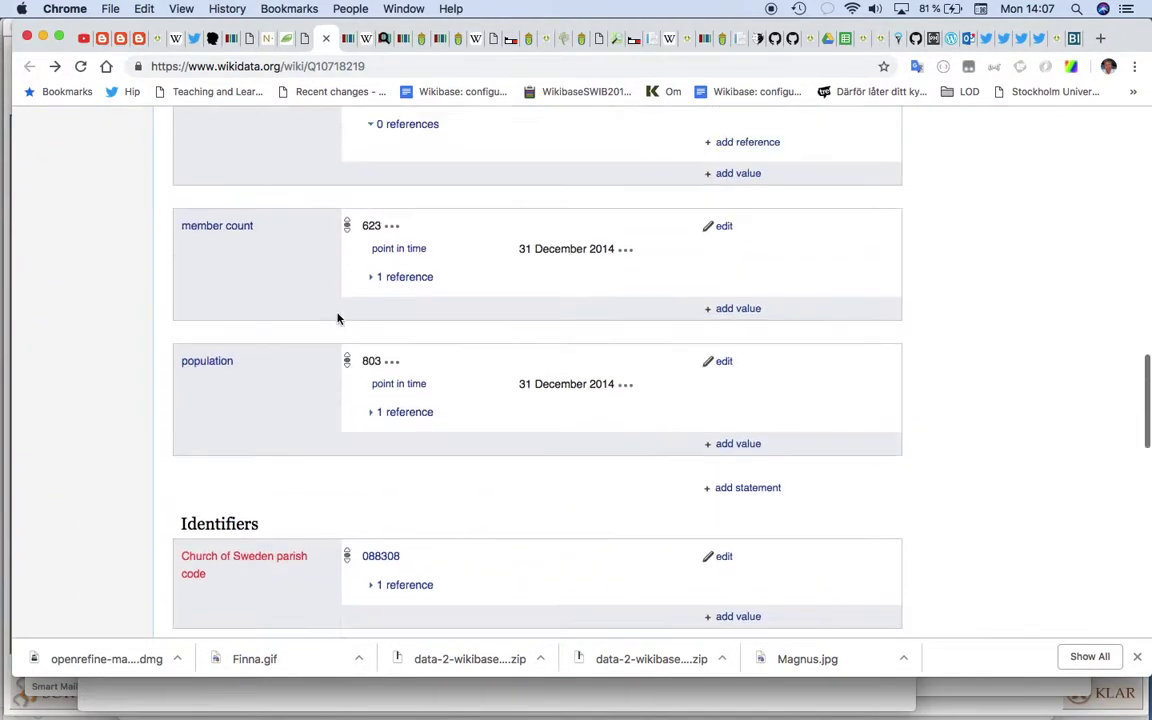
scroll(338, 317, up, 8)
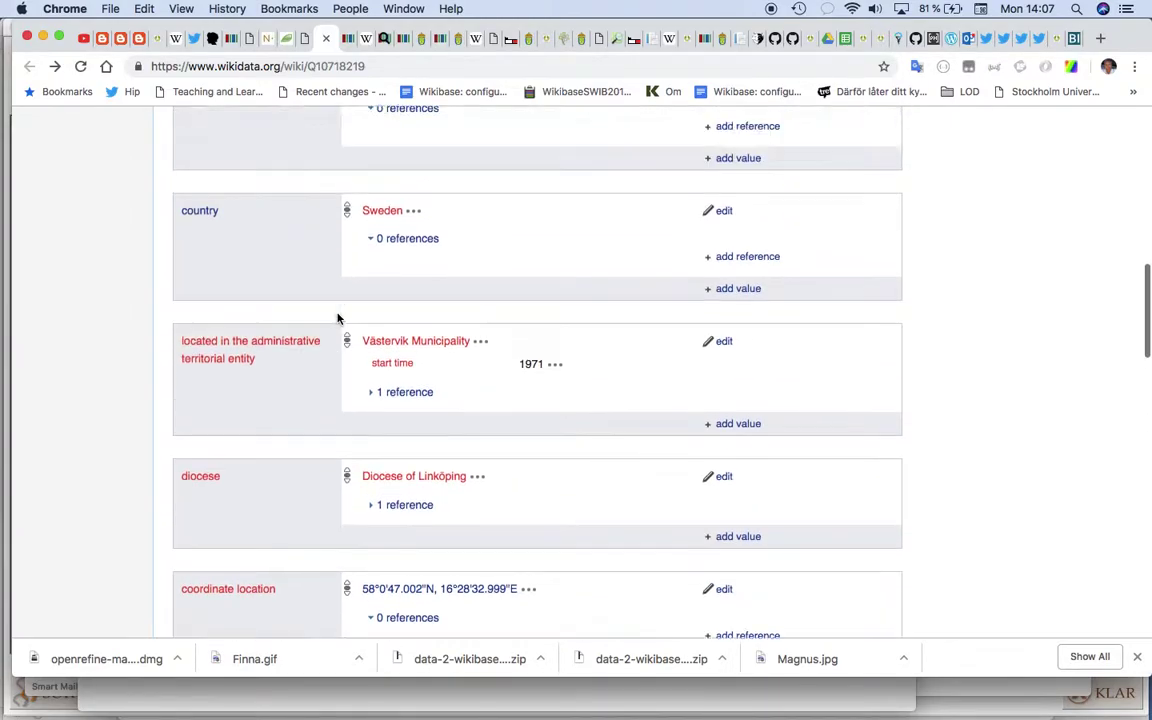
scroll(338, 317, up, 10)
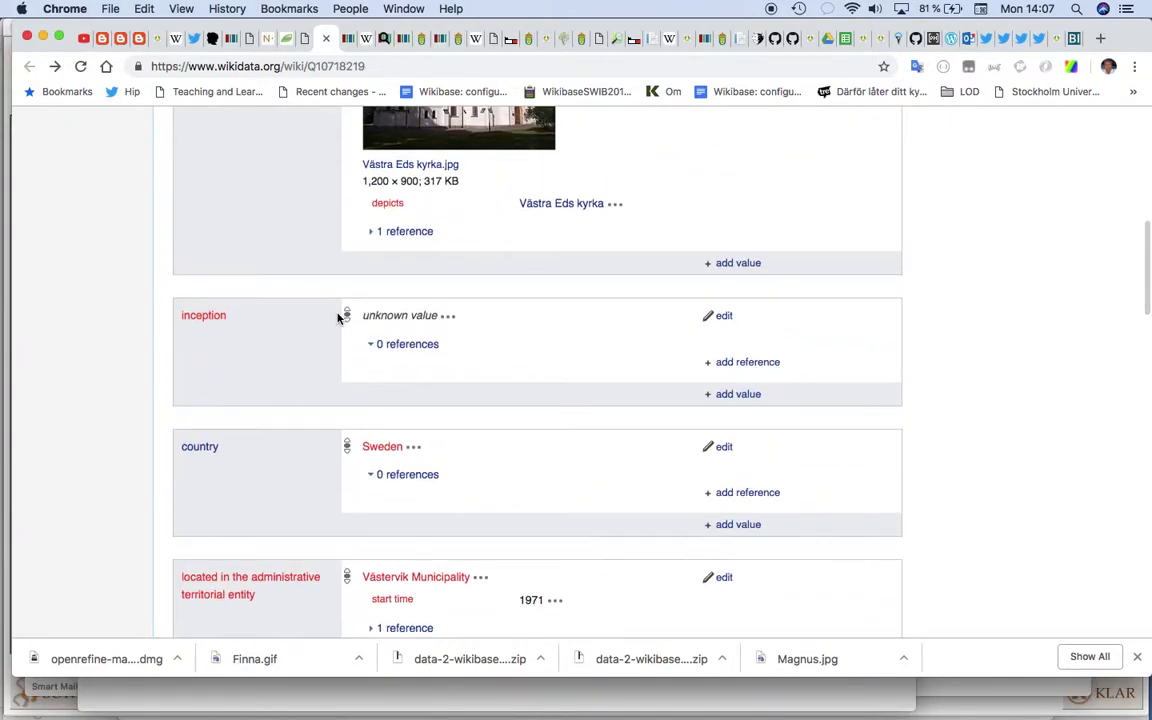
scroll(338, 317, down, 20)
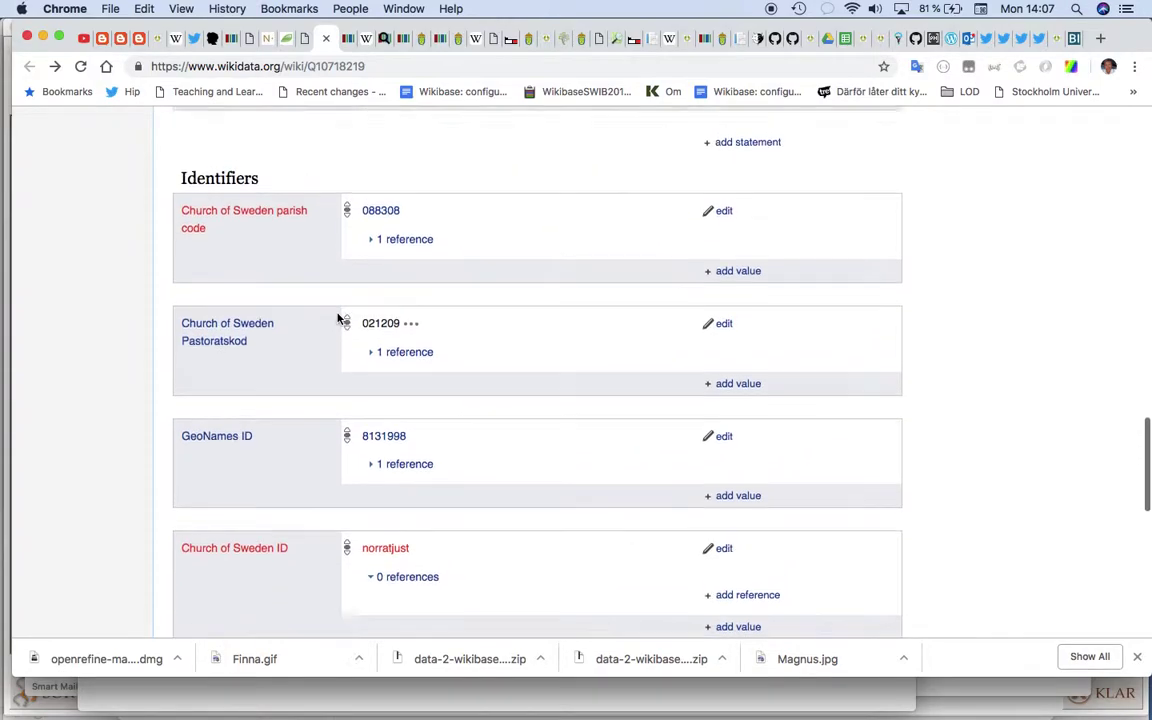
scroll(338, 317, down, 2)
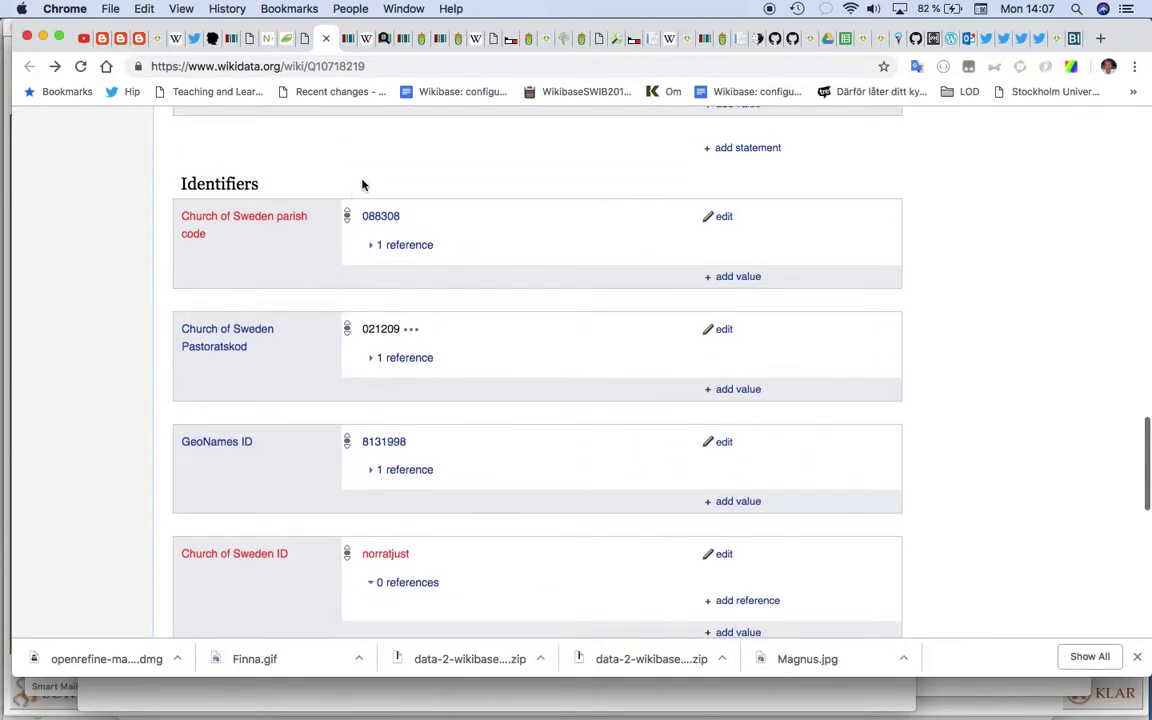
click(381, 217)
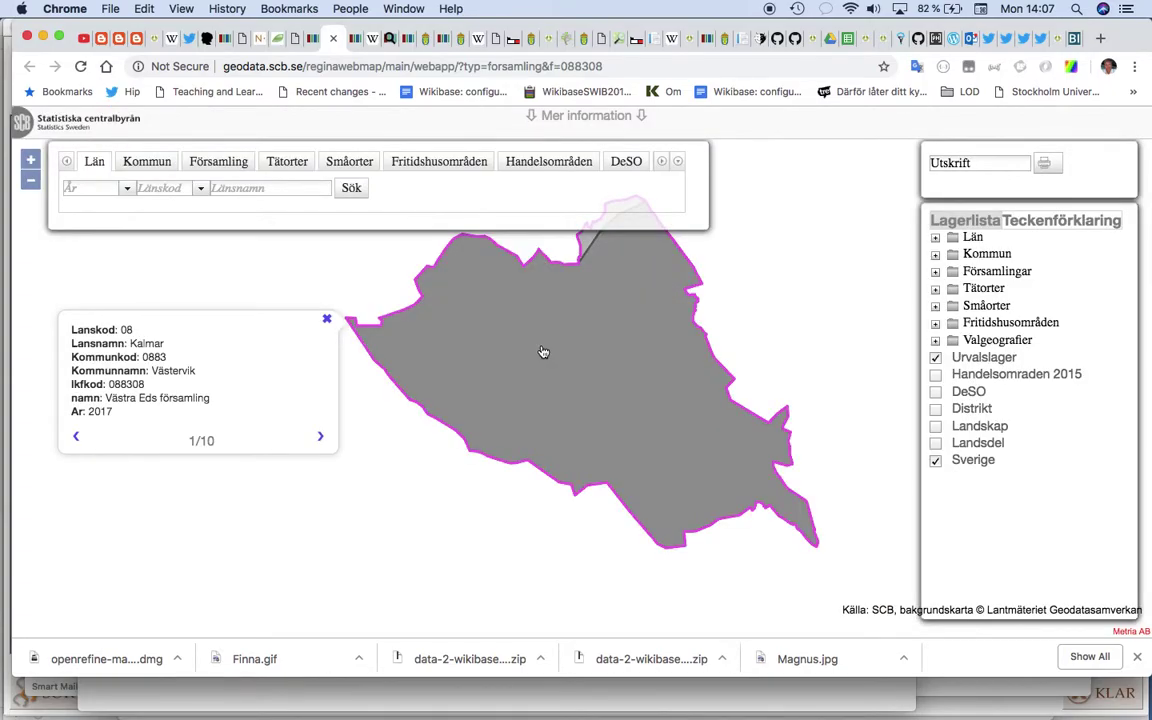
- Zoom the map out to show the parish on the coast just north of Västervik
scroll(543, 352, down, 2)
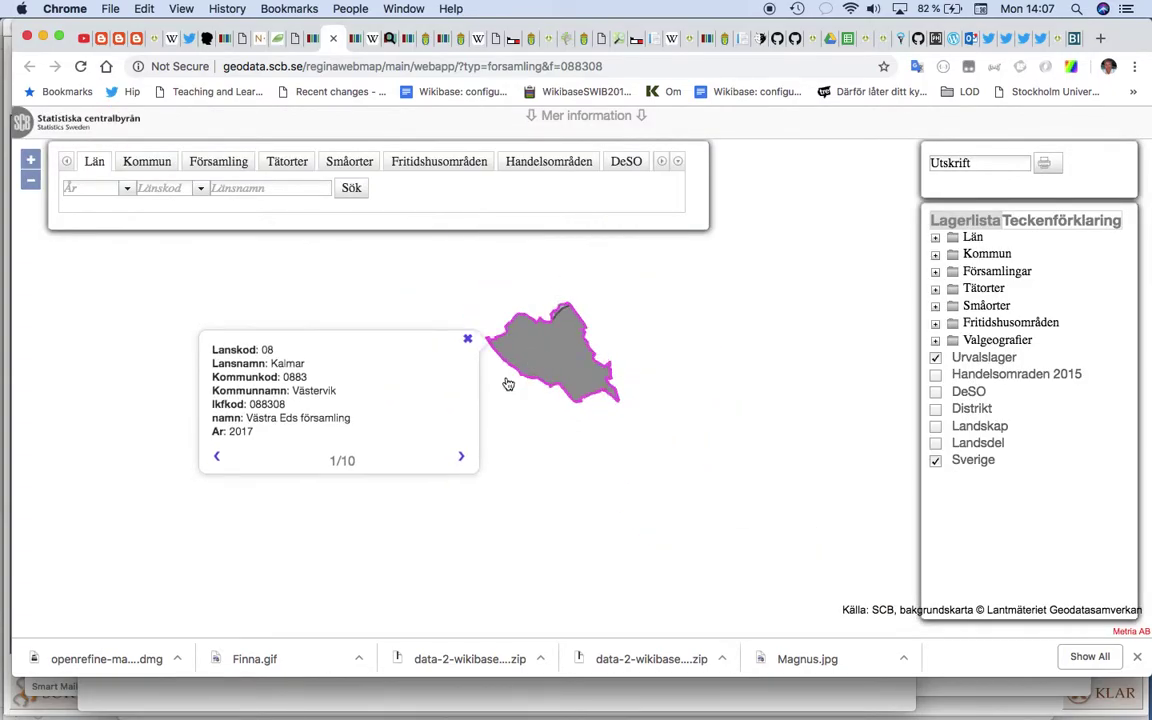
scroll(537, 406, down, 2)
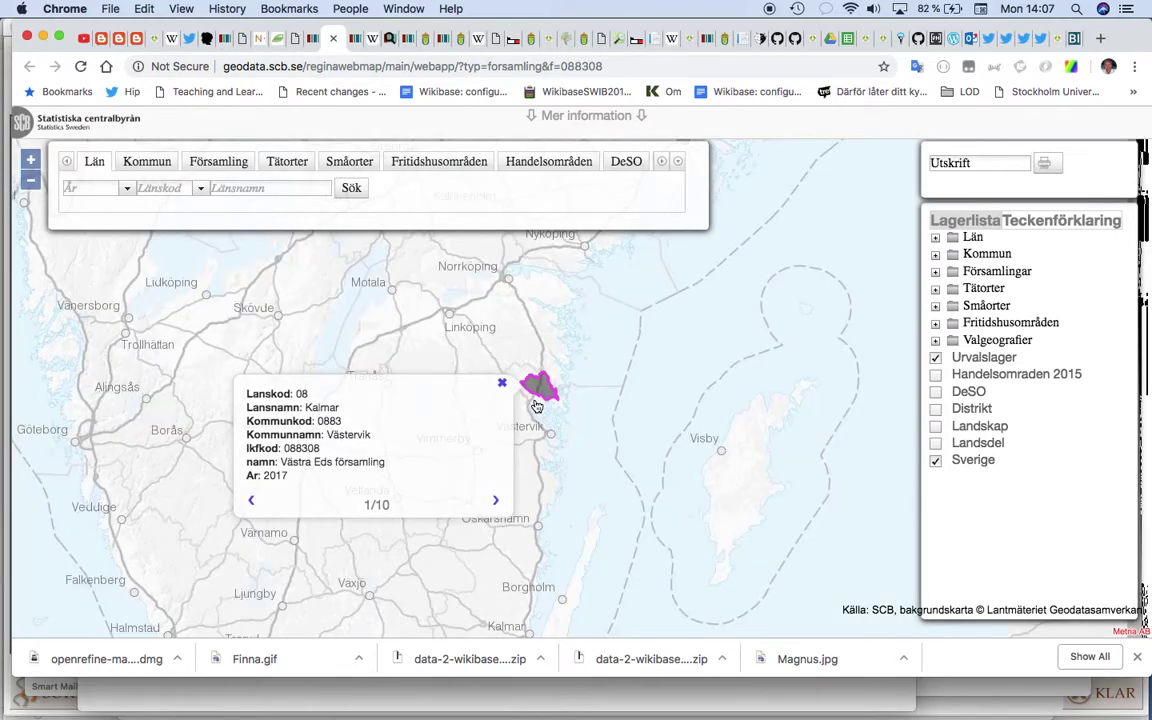
- Return to Brilioth's item and reload it to show the new birthplace
click(221, 40)
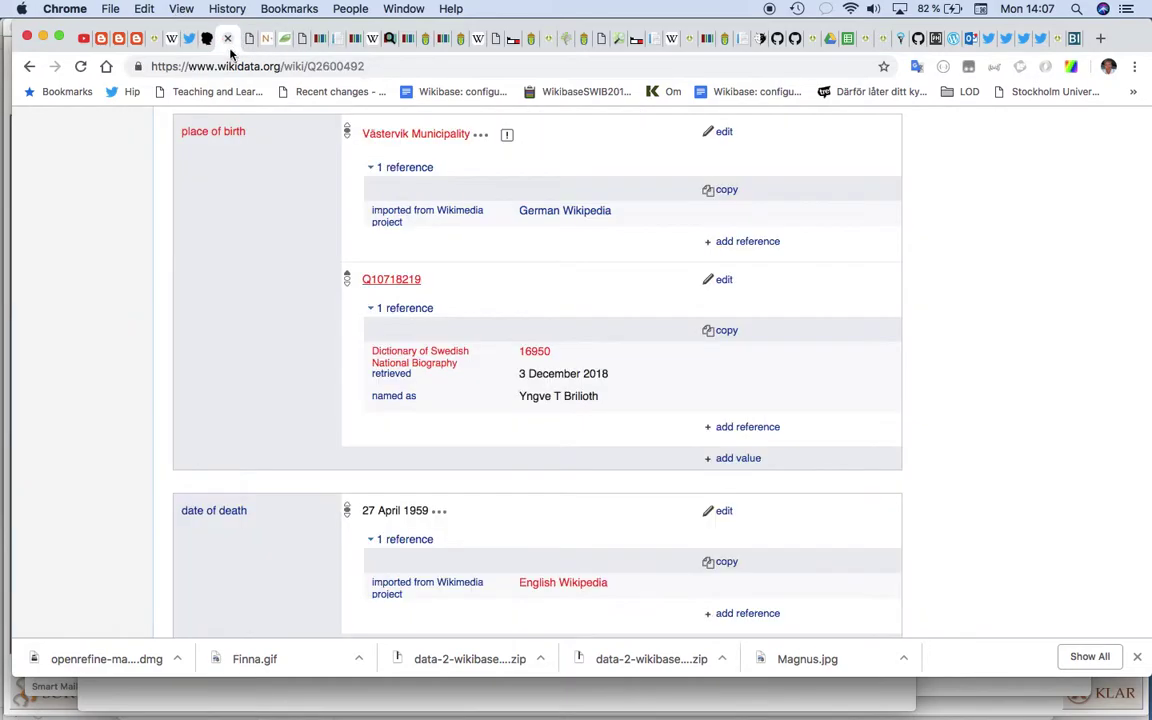
scroll(306, 188, up, 10)
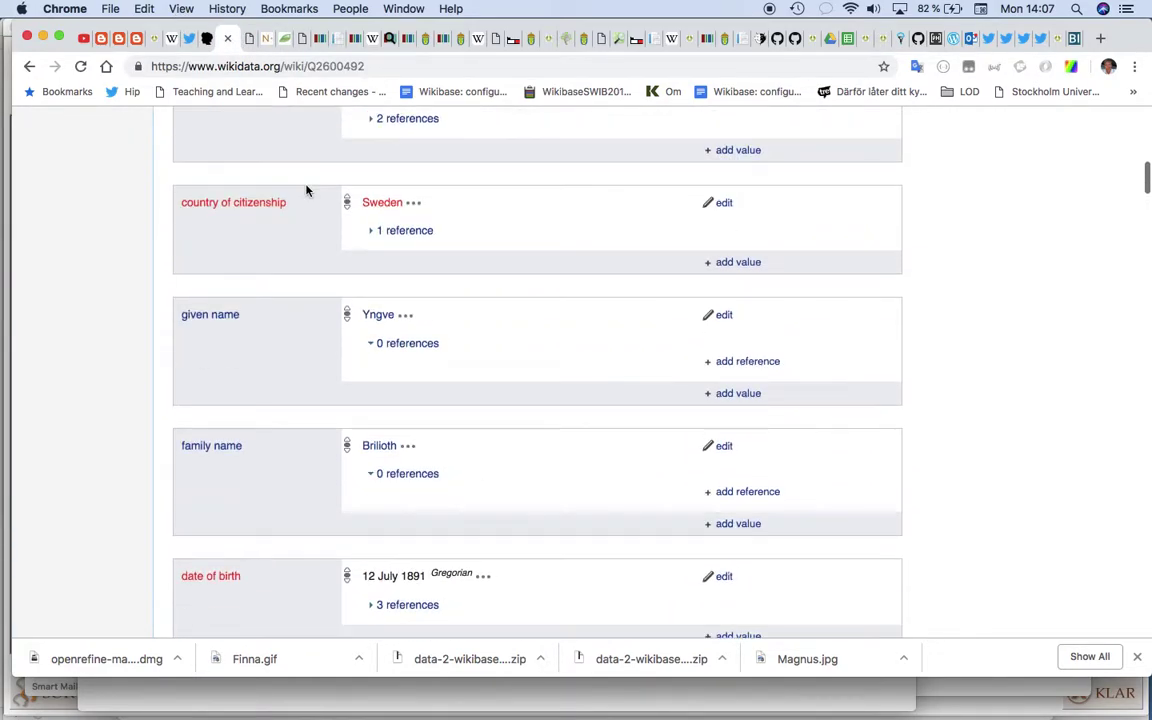
scroll(306, 188, up, 10)
scroll(306, 188, down, 2)
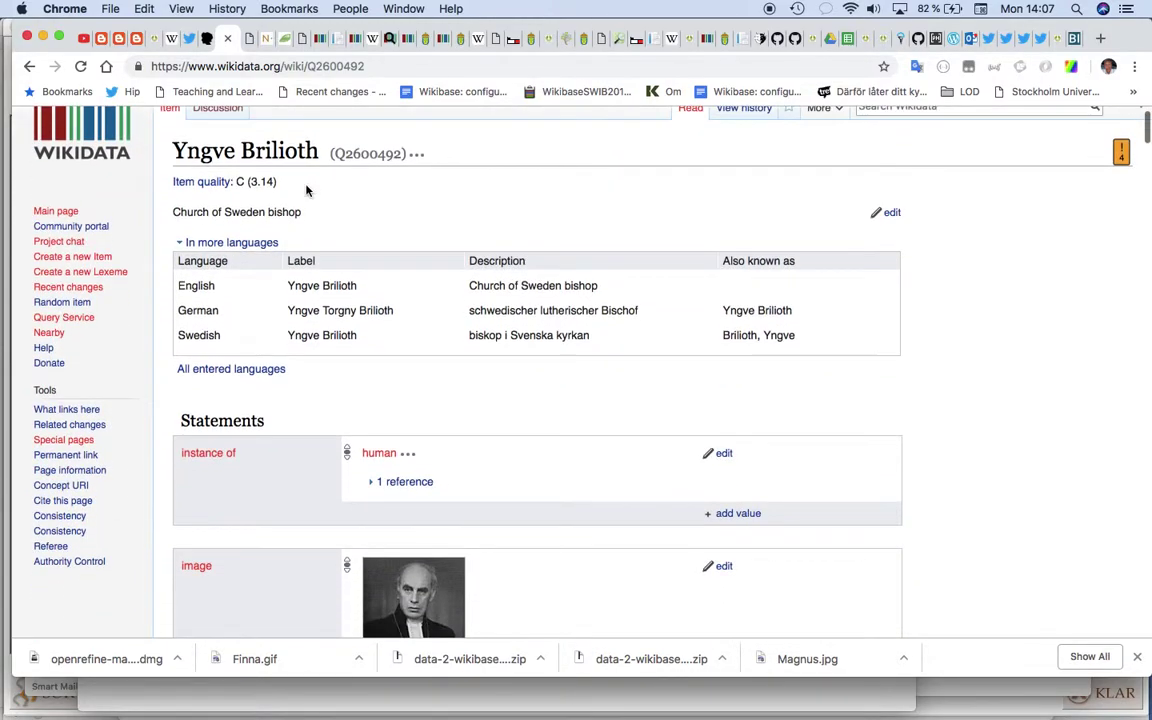
key(super+r)
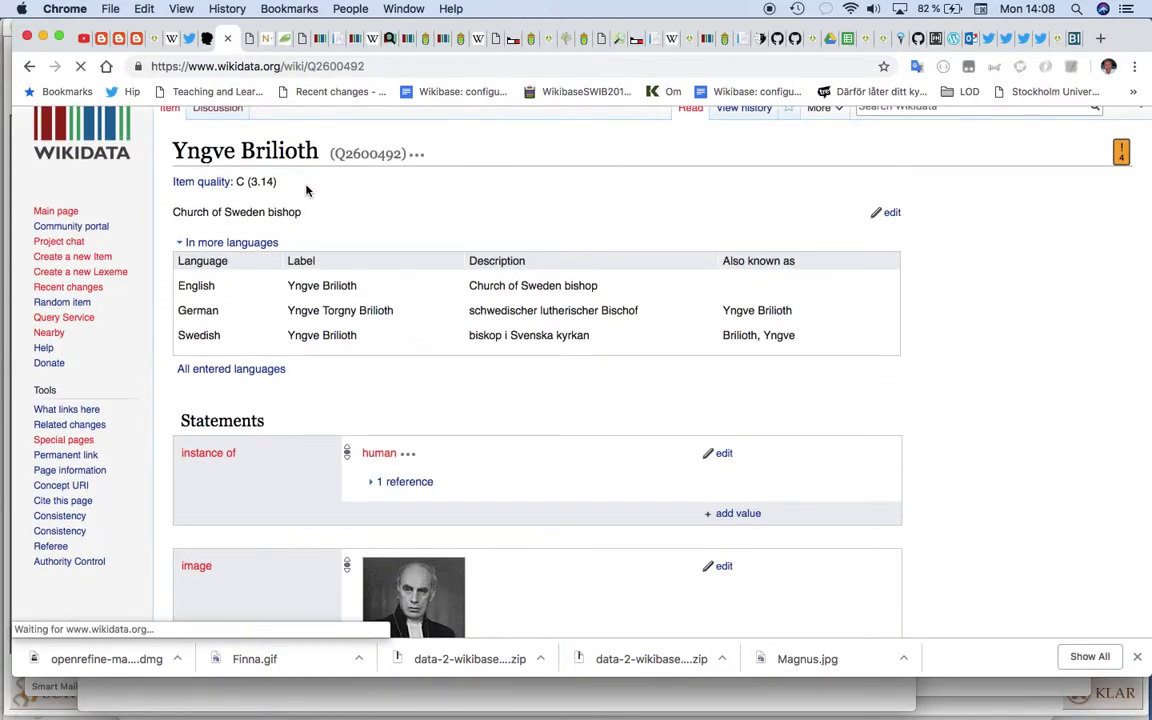
scroll(306, 190, down, 10)
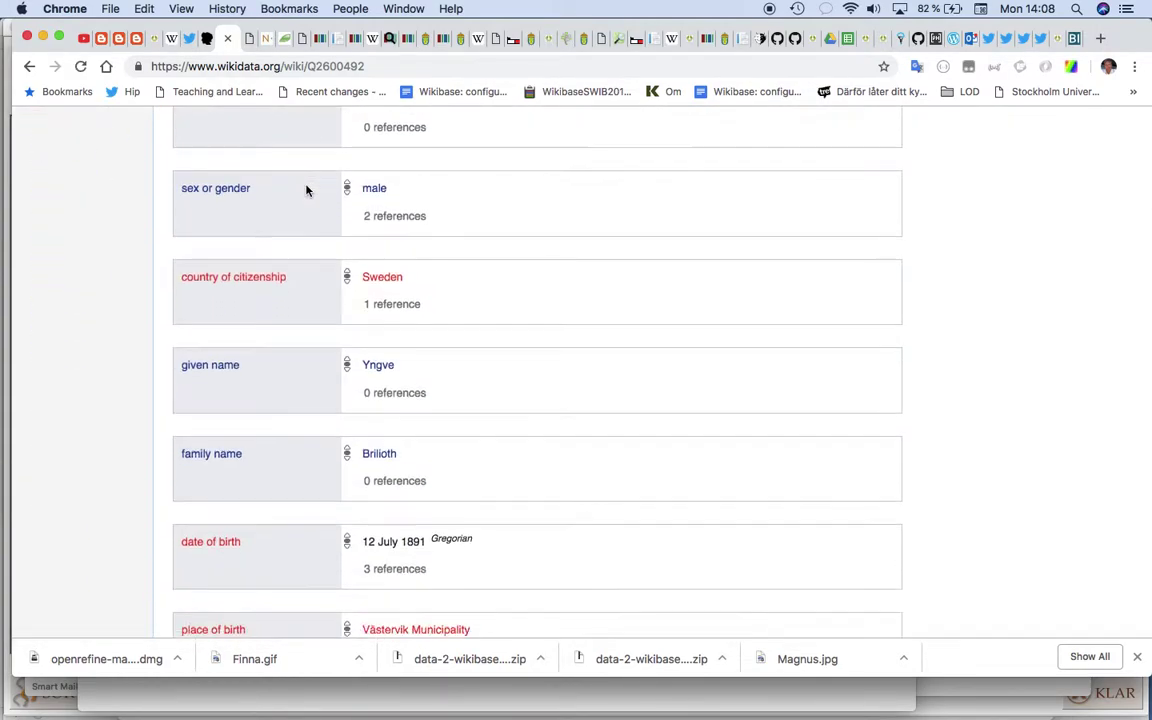
scroll(306, 190, down, 5)
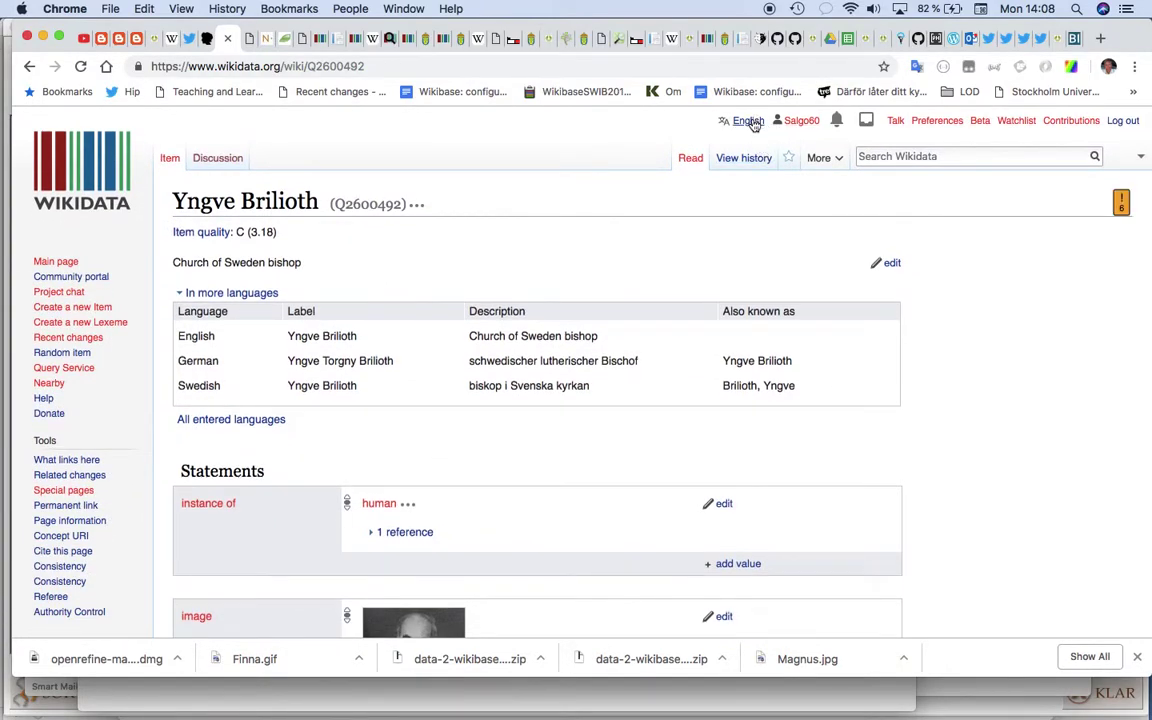
- Change the Wikidata interface language to svenska
click(750, 122)
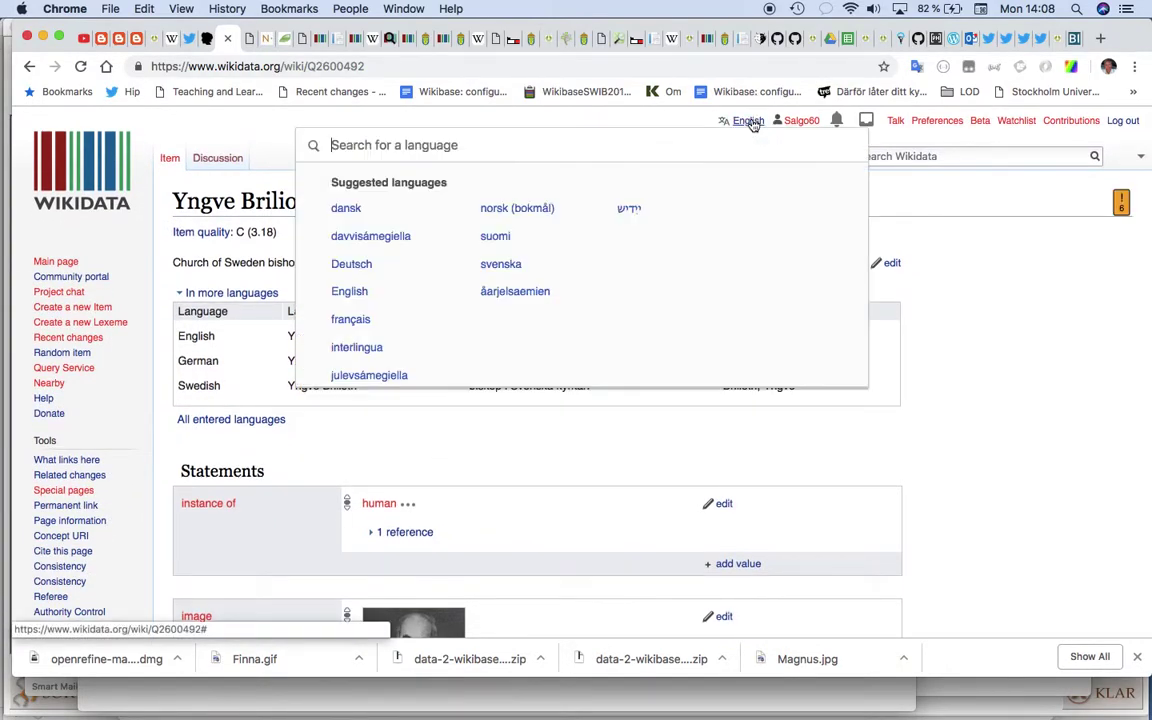
click(502, 284)
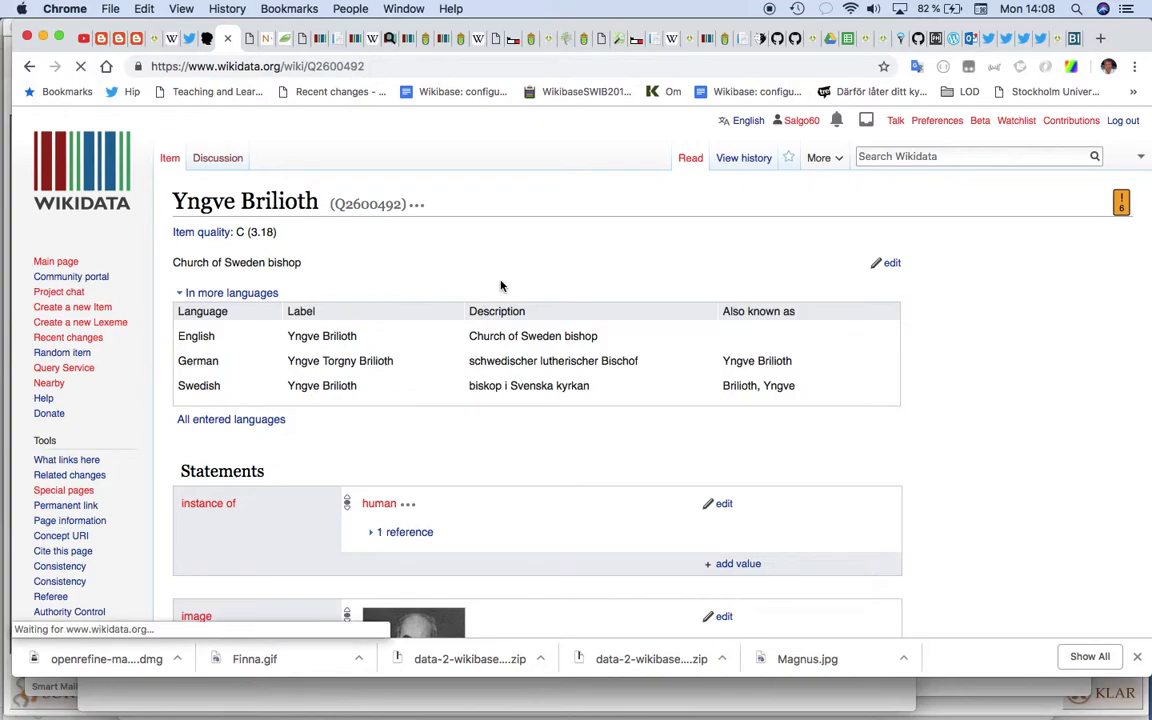
scroll(451, 335, down, 10)
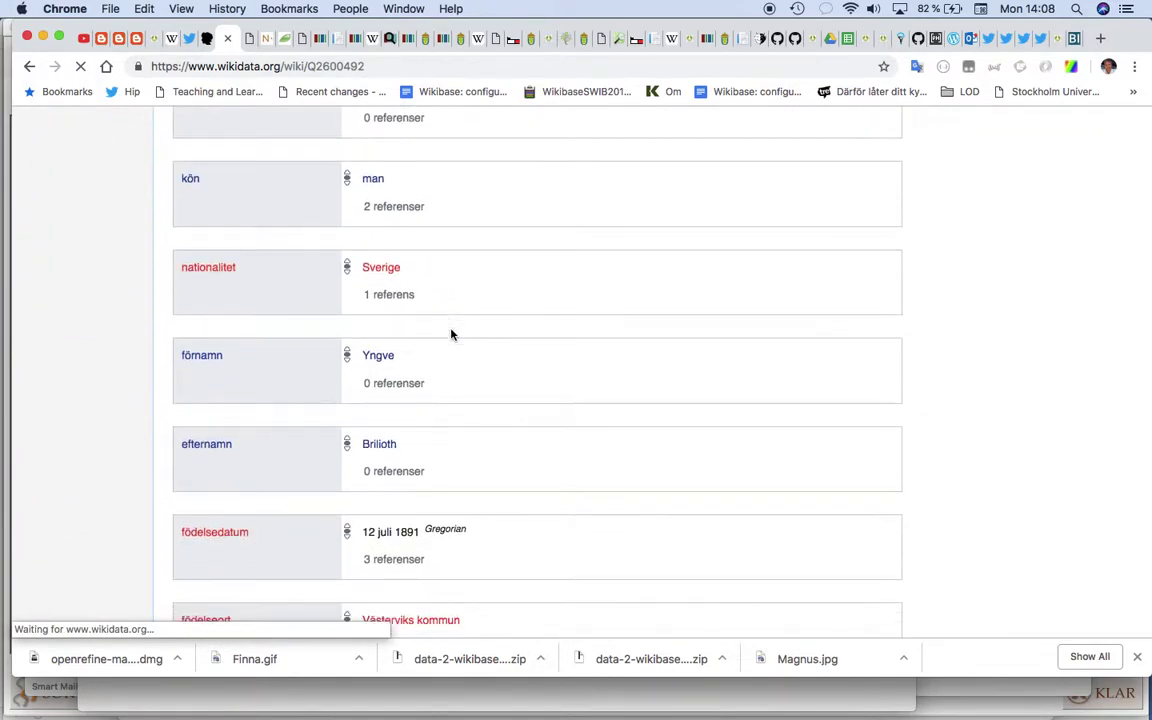
scroll(451, 335, down, 3)
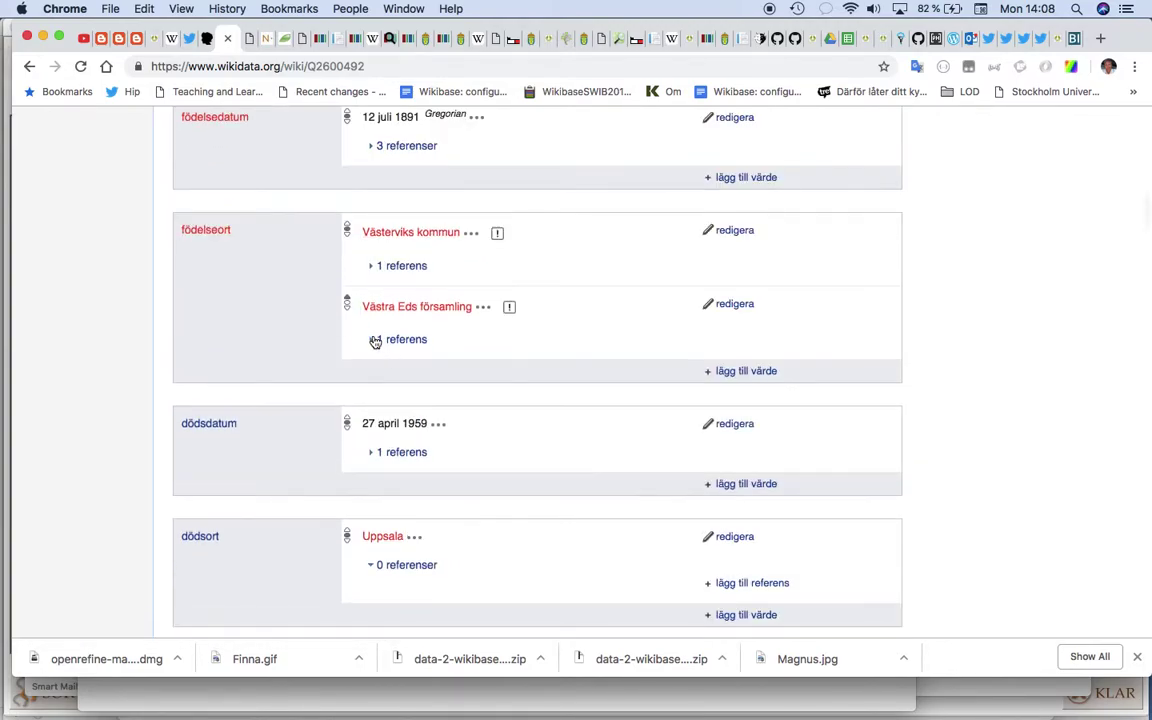
- Copy the SBL 16950 reference from Västra Eds församling onto the 27 april 1959 death date
click(376, 344)
click(729, 364)
scroll(729, 366, down, 2)
scroll(400, 316, down, 2)
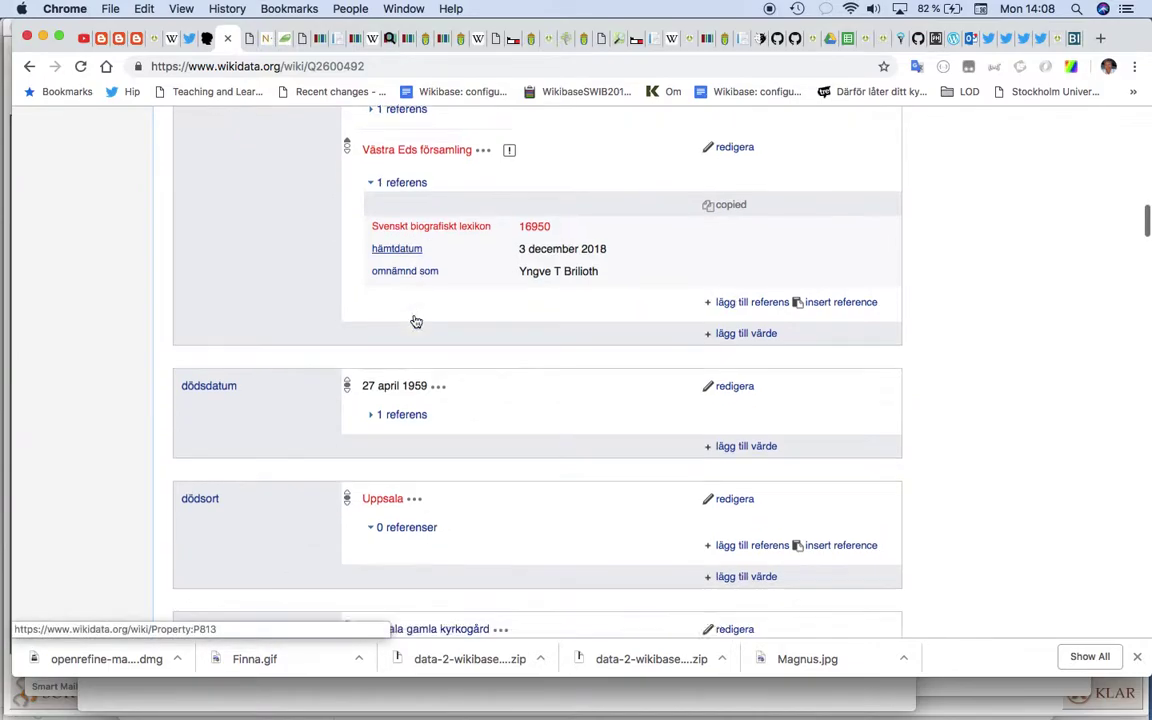
click(372, 360)
scroll(368, 362, down, 3)
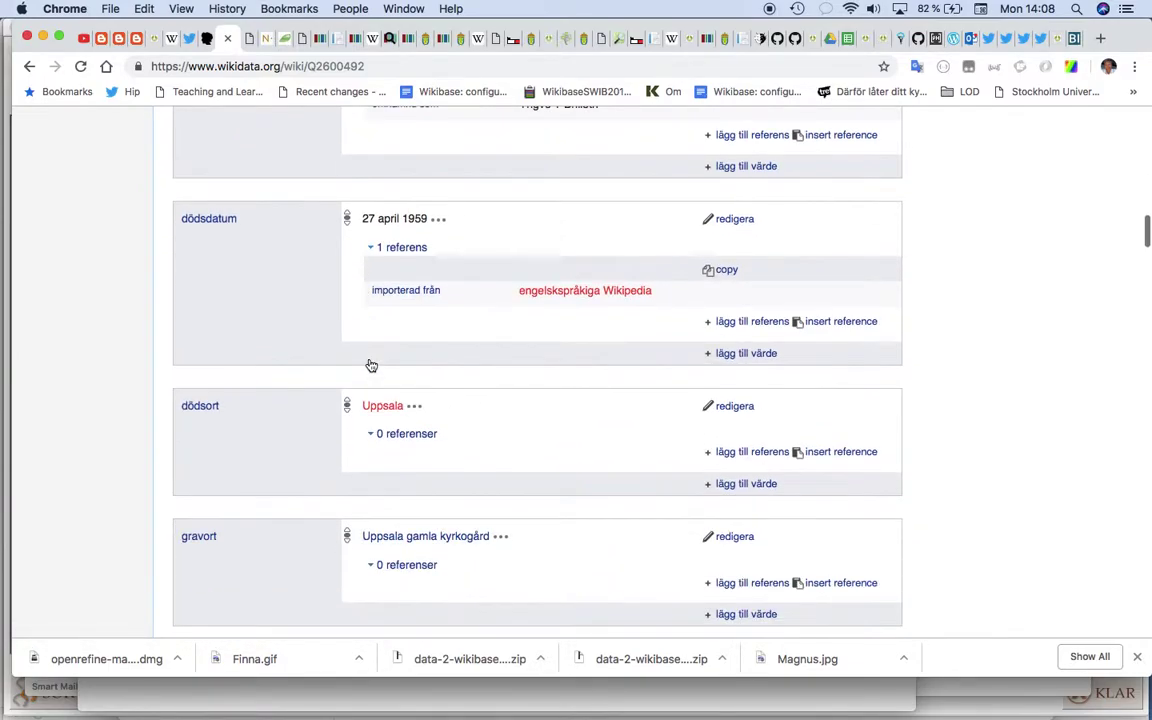
click(828, 291)
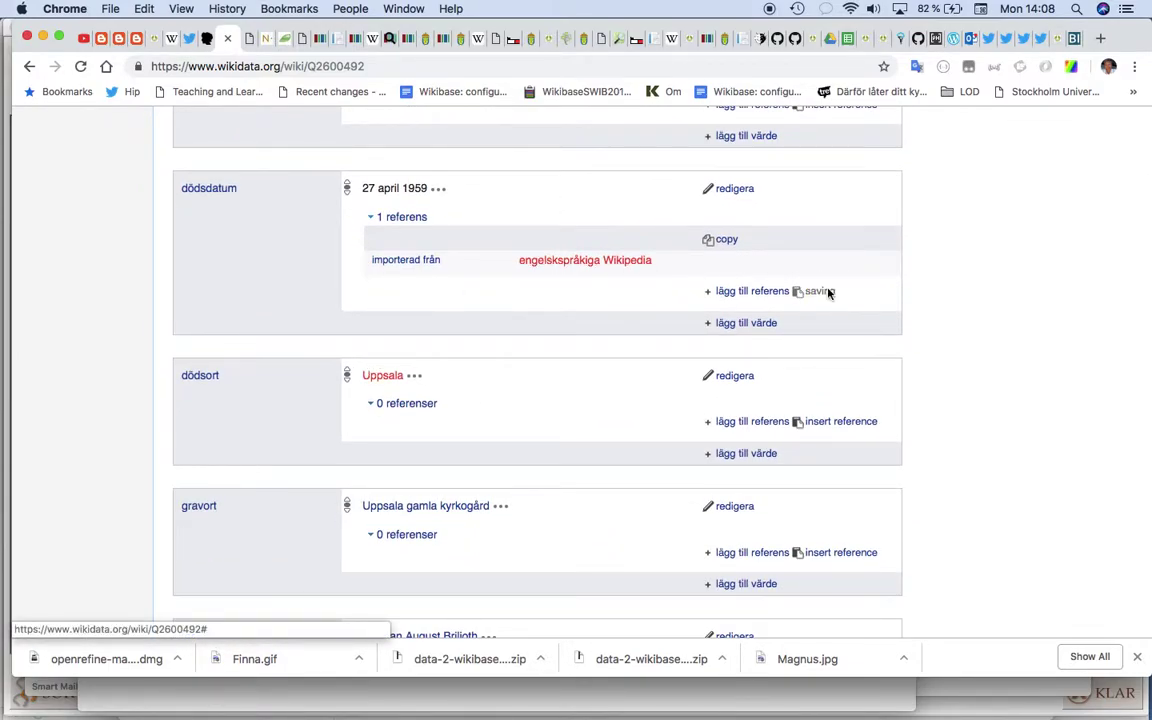
scroll(828, 293, down, 3)
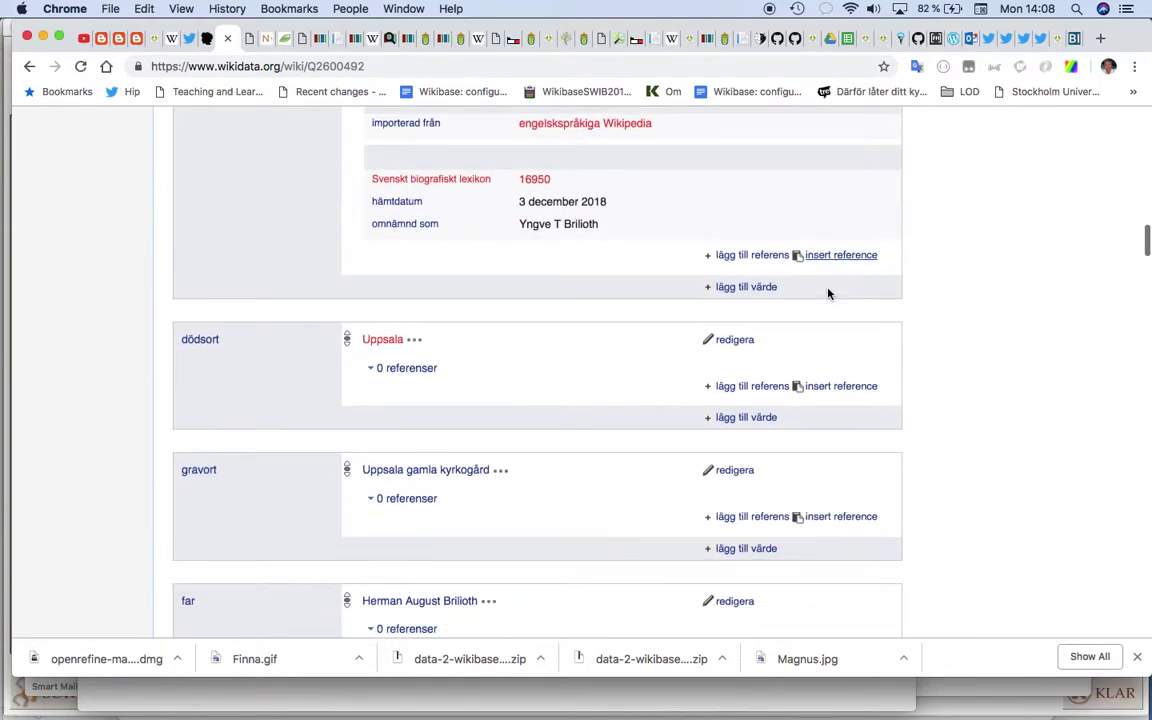
key(ctrl+Tab)
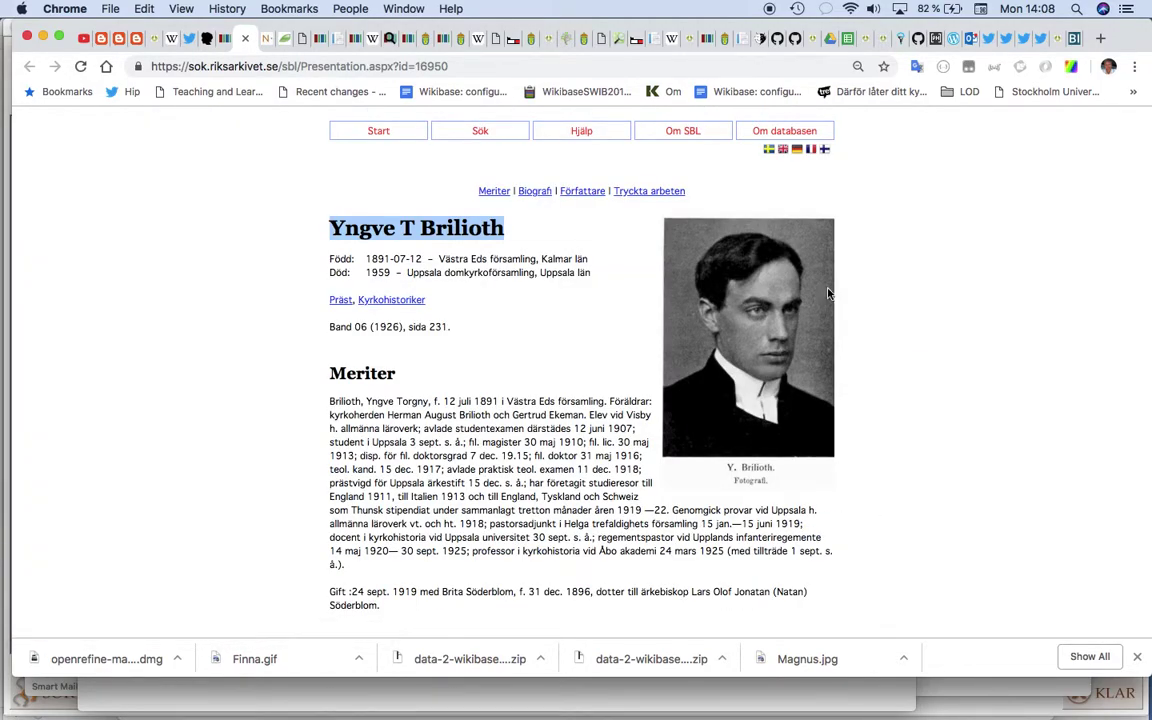
key(ctrl+shift+Tab)
- Replace the dödsort Uppsala with Uppsala domkyrkoförsamling and publish it
click(733, 338)
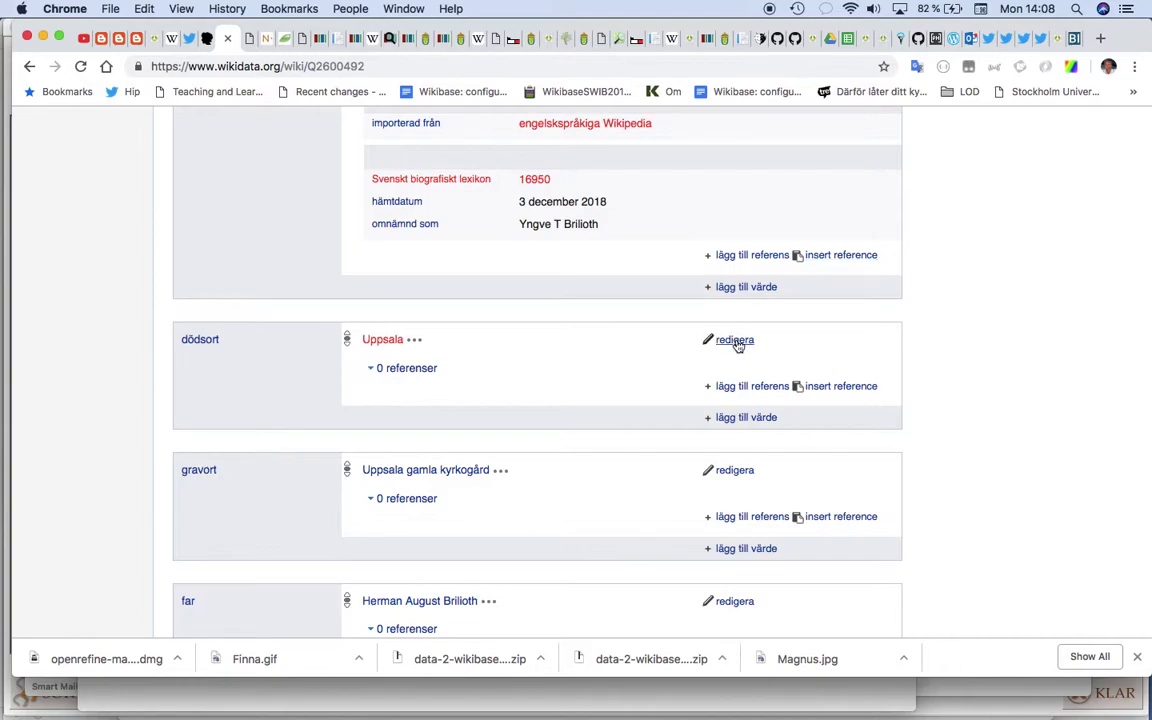
text(do)
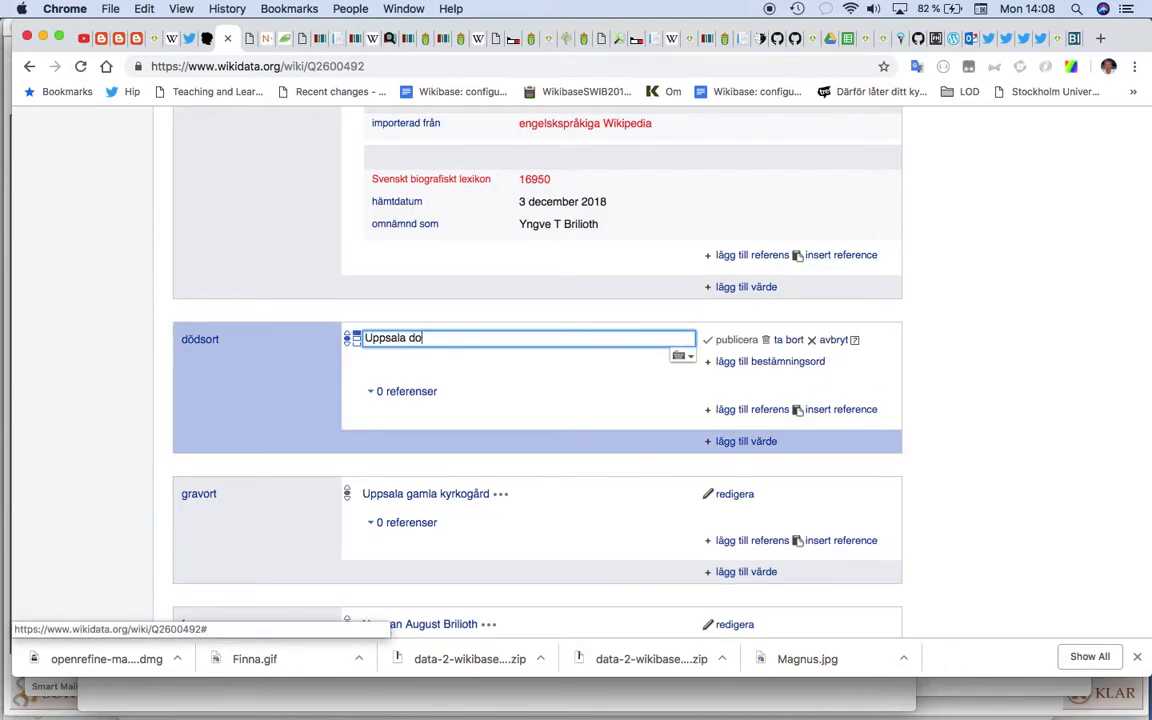
text(mk)
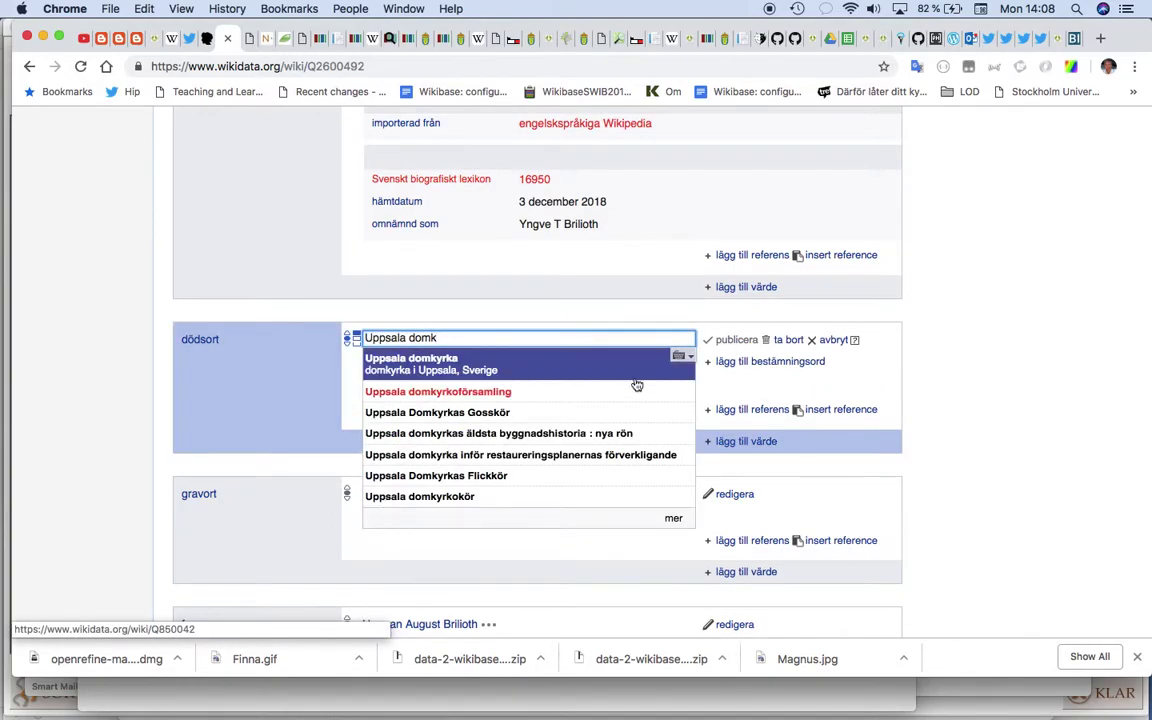
click(630, 389)
click(726, 343)
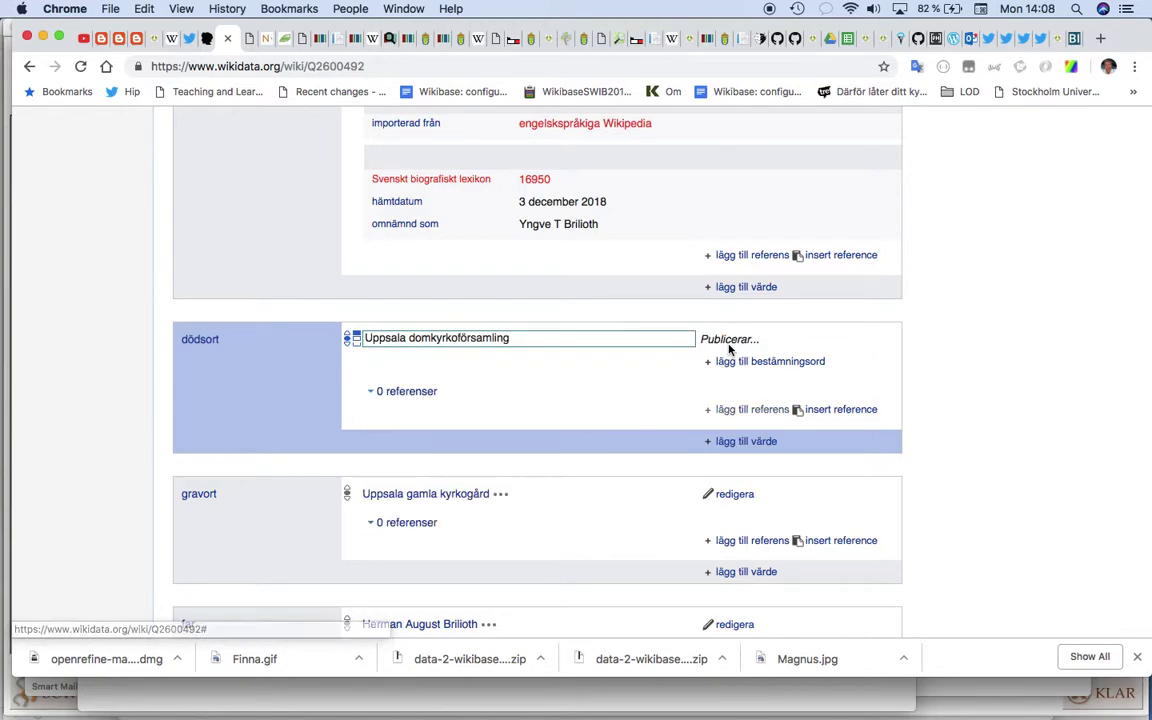
scroll(730, 350, down, 1)
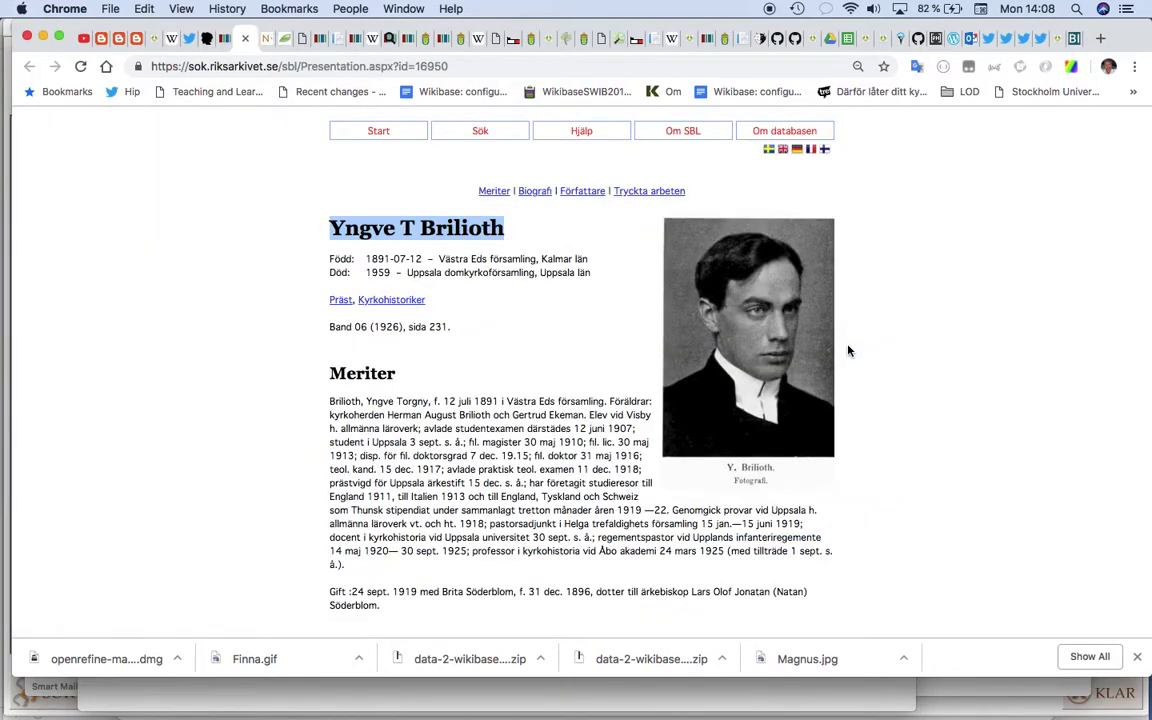
- Close the SBL page and add the copied SBL reference to the präst occupation
key(super+w)
scroll(848, 350, down, 5)
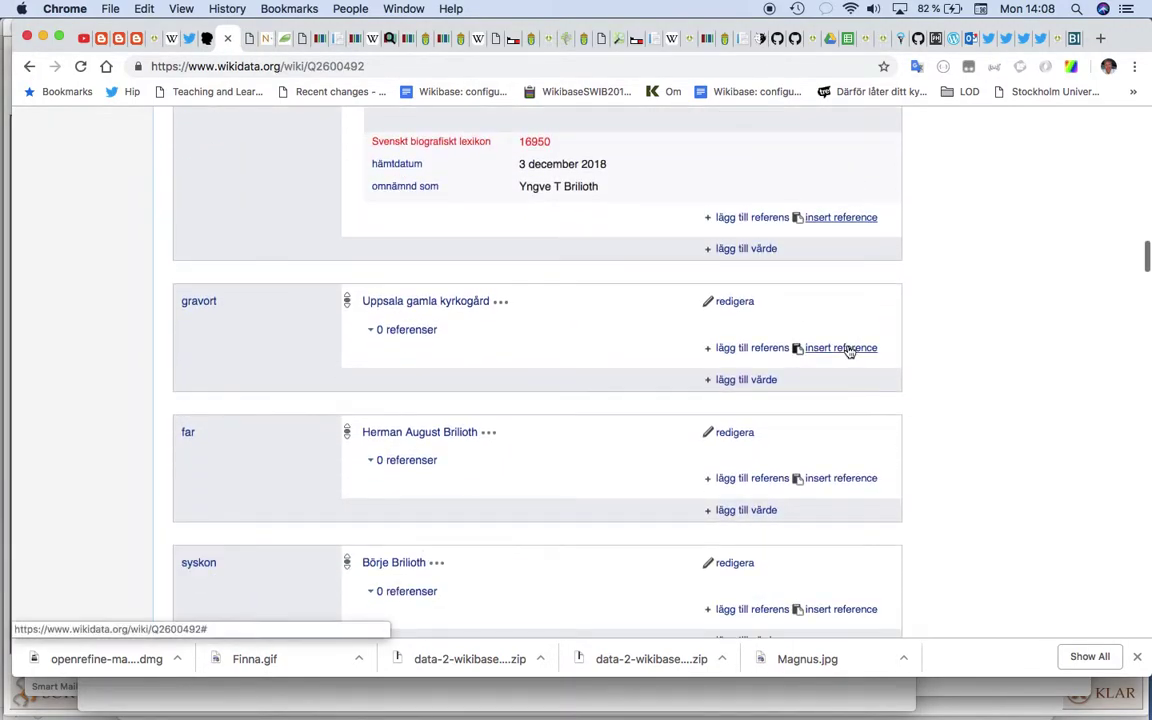
scroll(848, 350, down, 3)
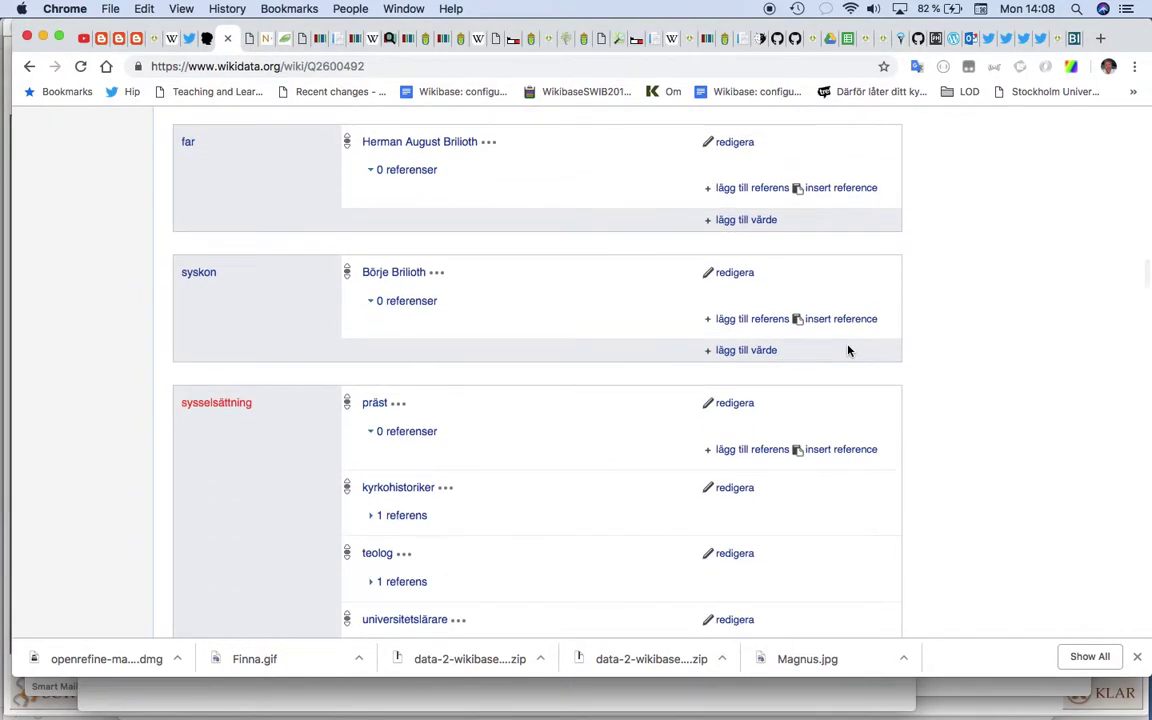
scroll(848, 350, down, 3)
click(846, 213)
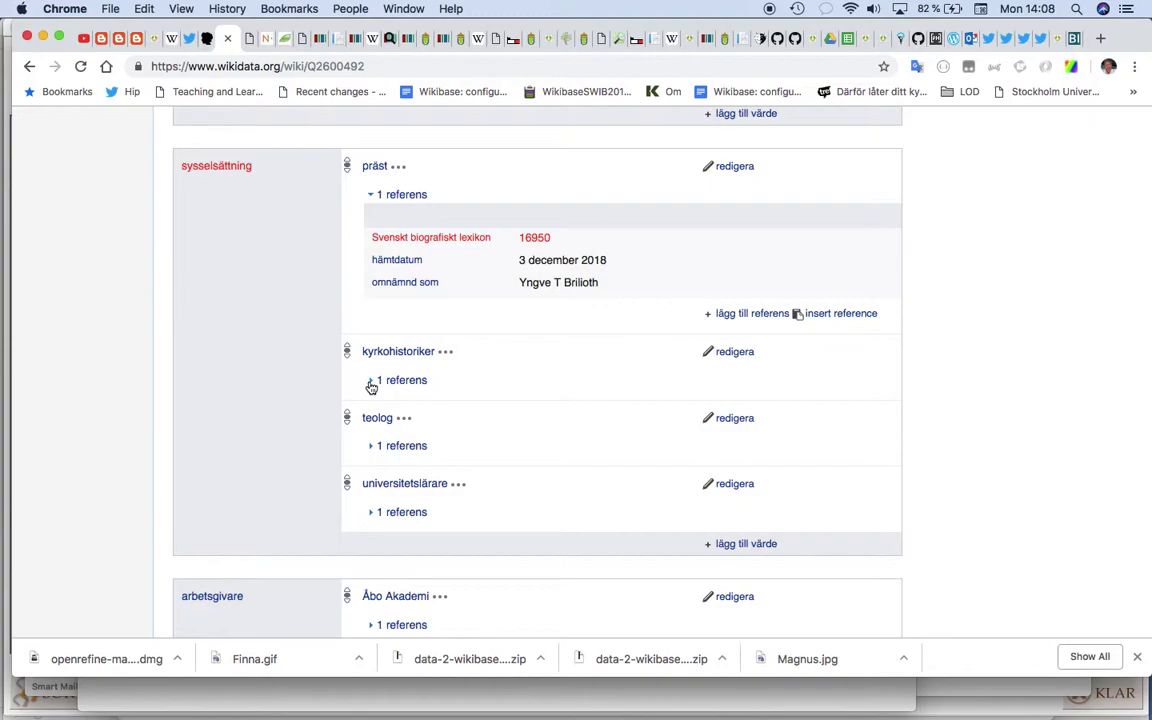
- Add the same SBL reference to the kyrkohistoriker occupation
click(371, 385)
click(370, 386)
click(371, 385)
scroll(371, 383, down, 3)
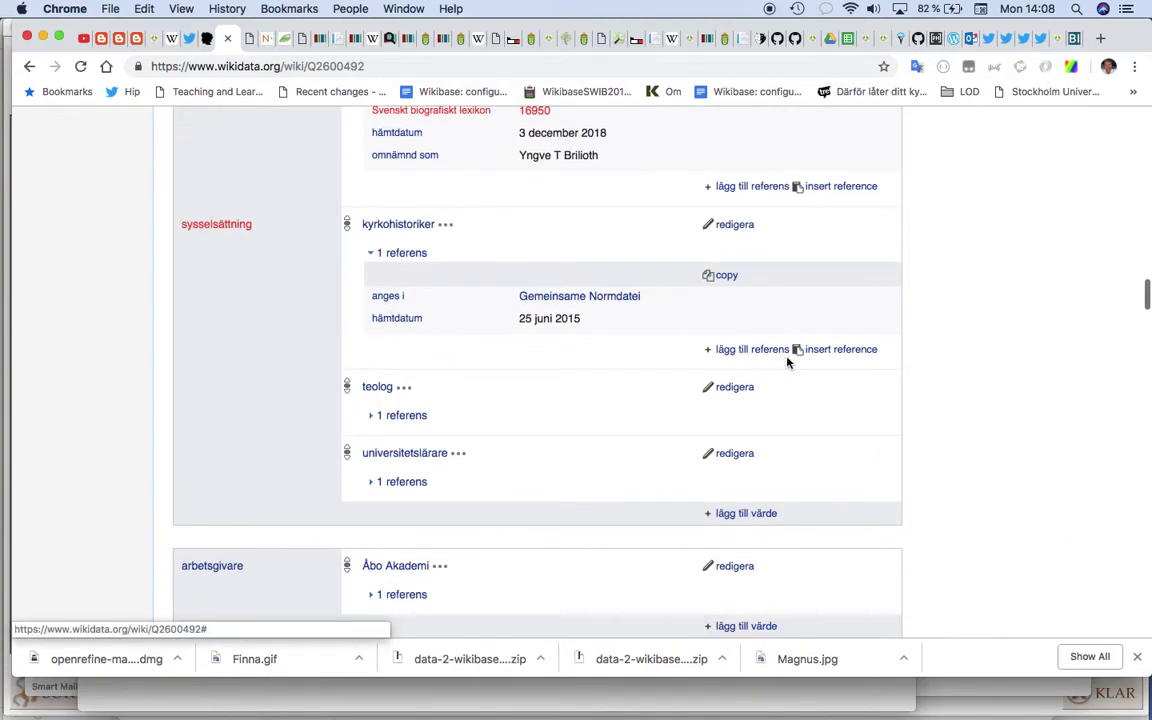
click(830, 349)
scroll(830, 350, down, 5)
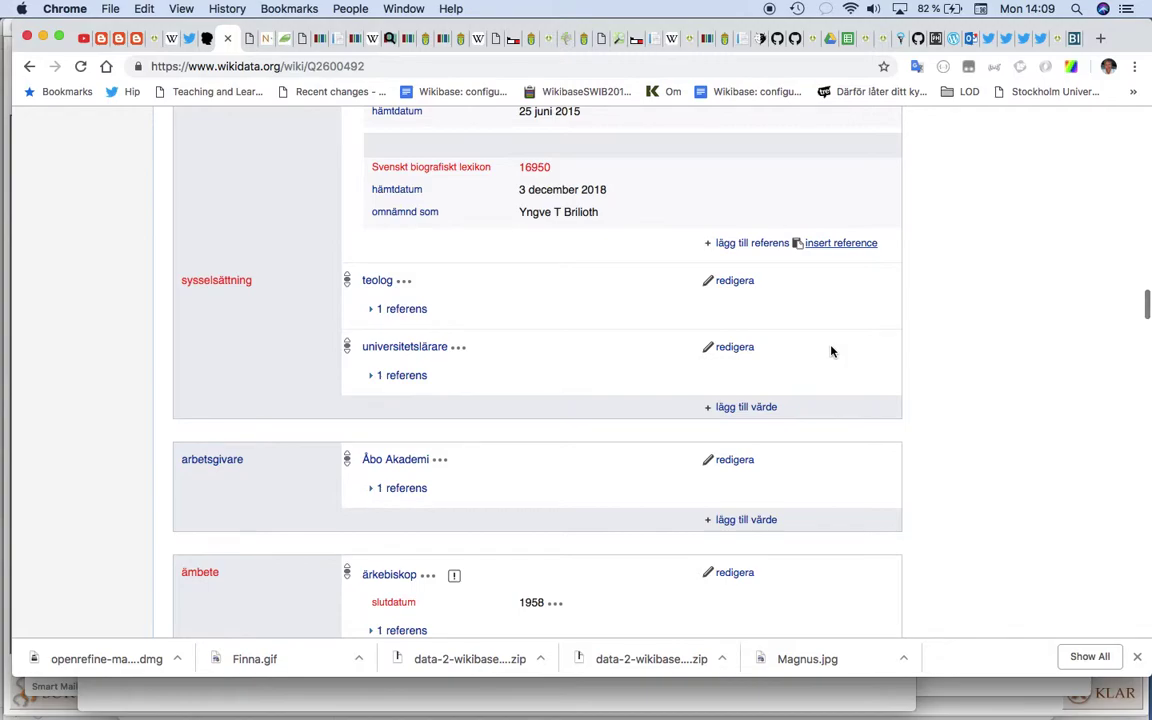
scroll(830, 350, down, 5)
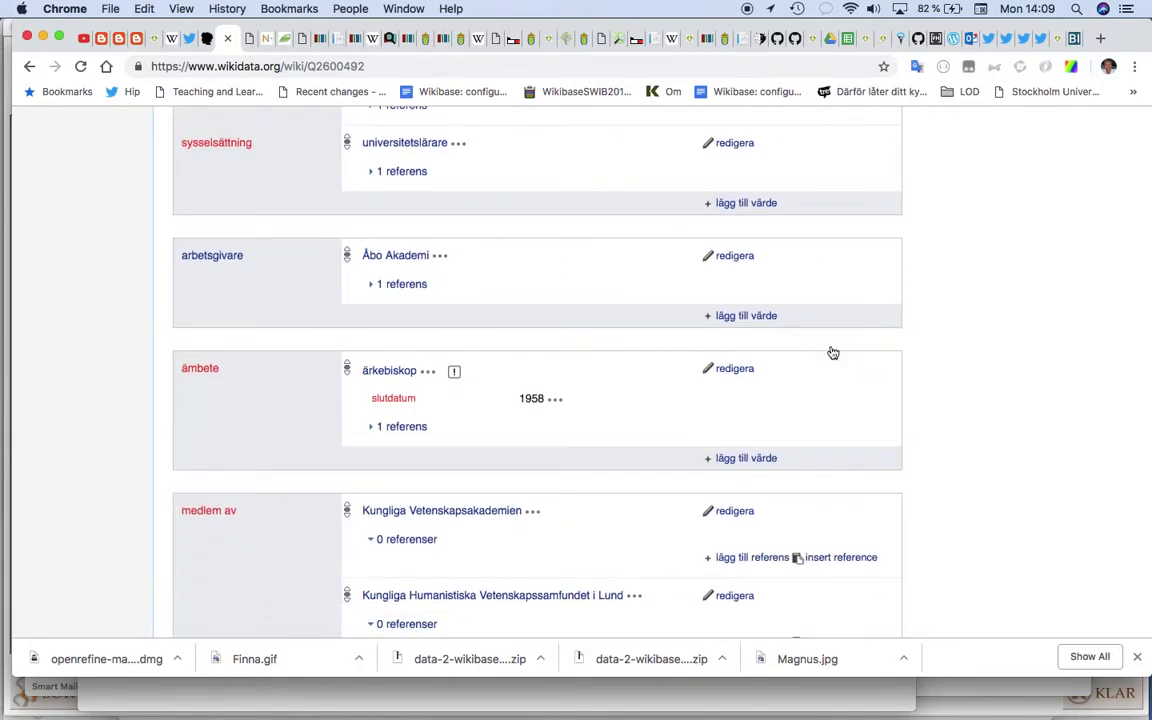
key(ctrl+Tab)
- Find 'Åbo' in the SBL biography and copy the date 24 mars 1925
key(super+f)
text(Åbo)
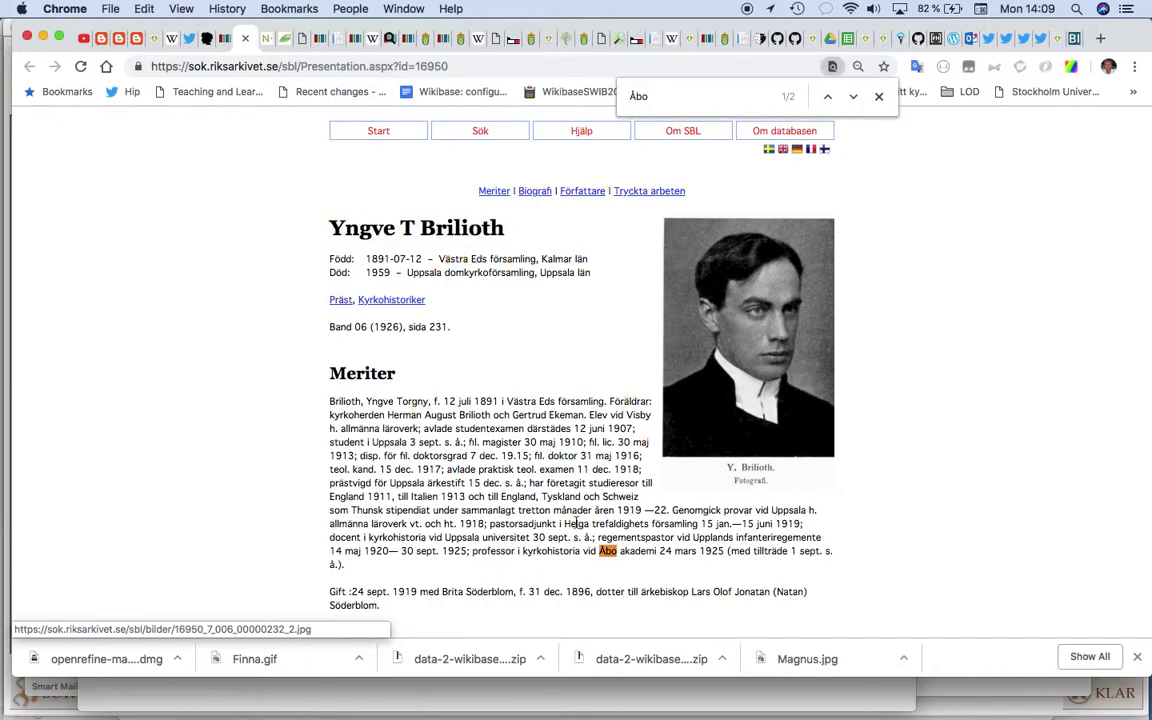
scroll(577, 523, down, 5)
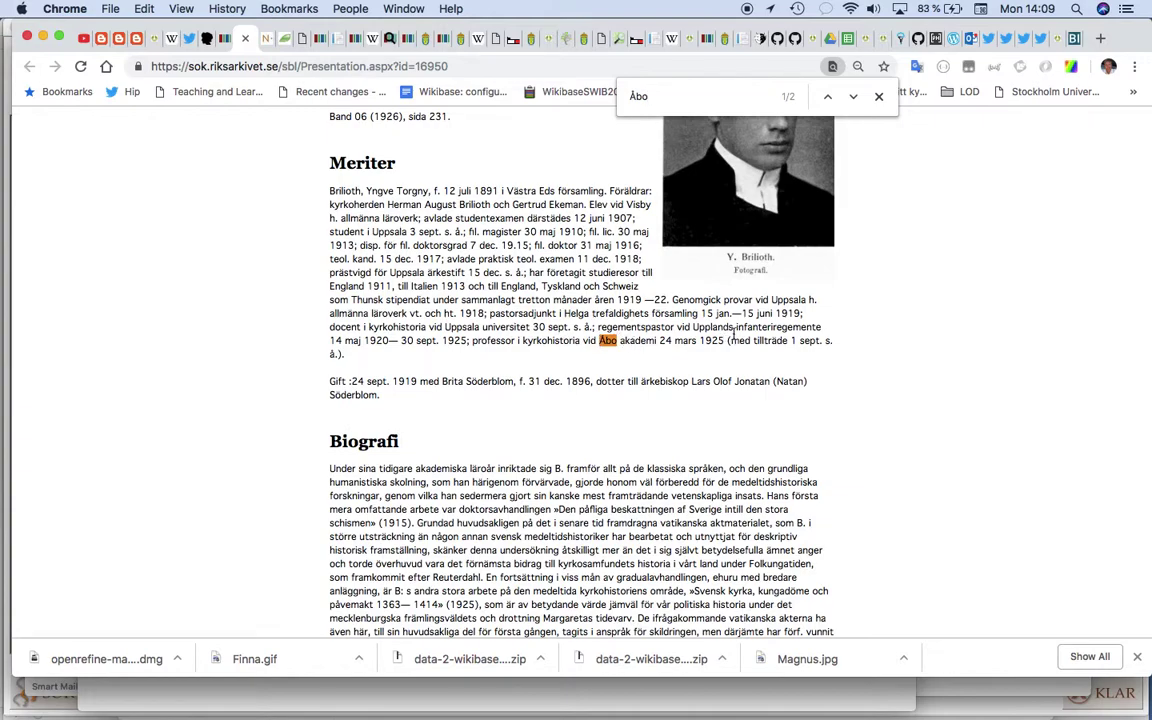
drag(728, 340, 658, 340)
key(super+c)
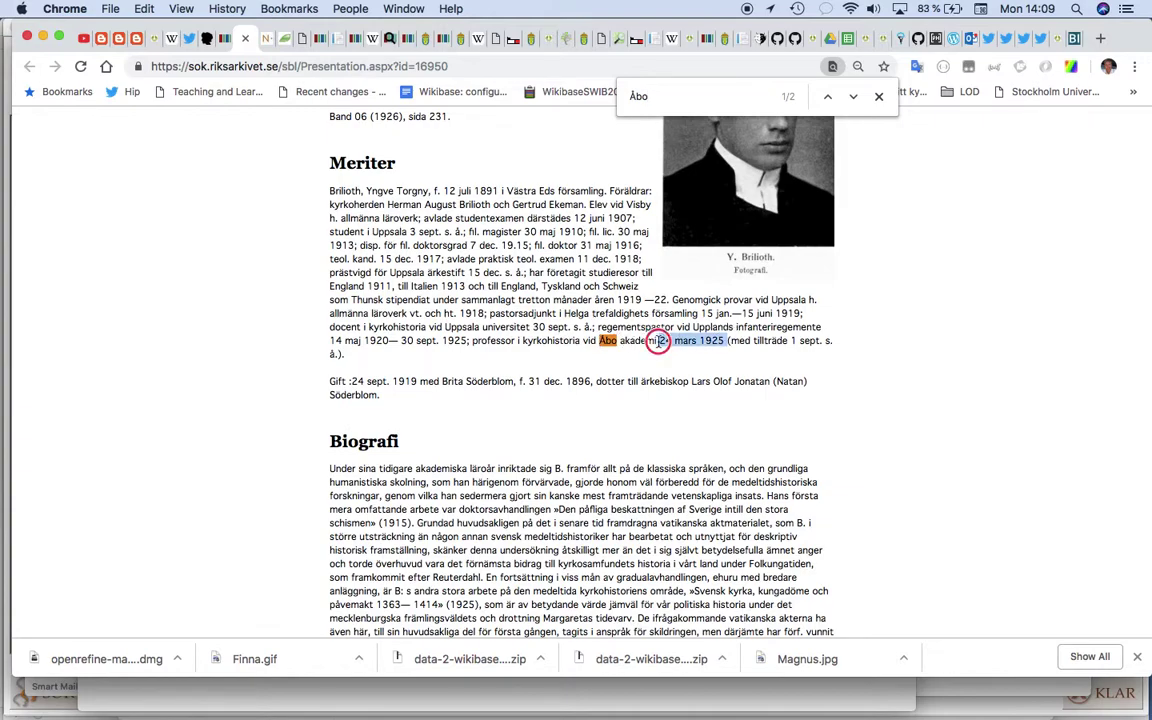
- Give the Åbo Akademi employer statement startdatum 24 mars 1925 and an SBL reference
key(super+alt+Left)
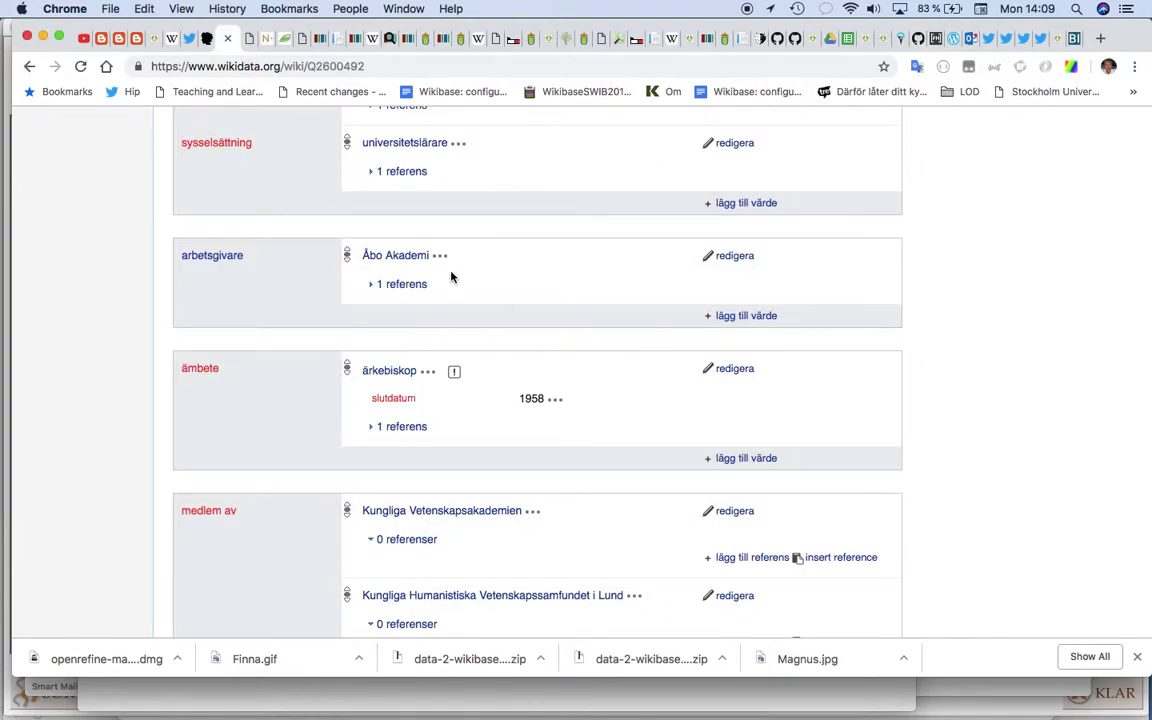
click(374, 284)
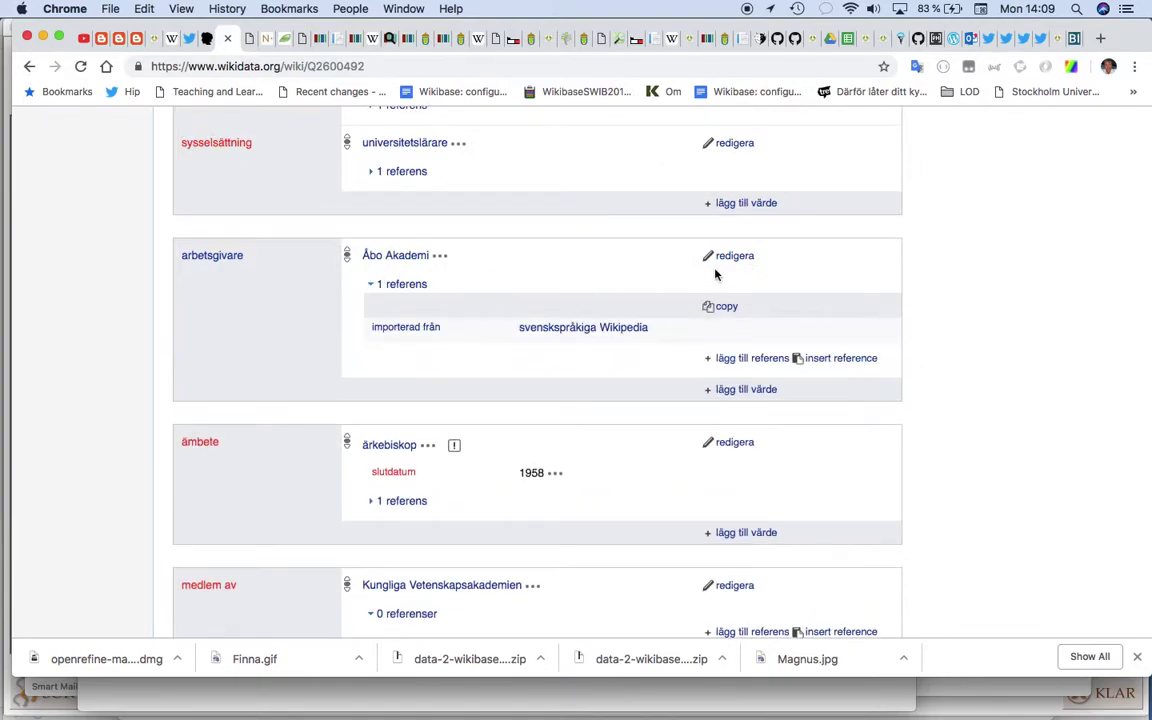
click(736, 256)
click(753, 283)
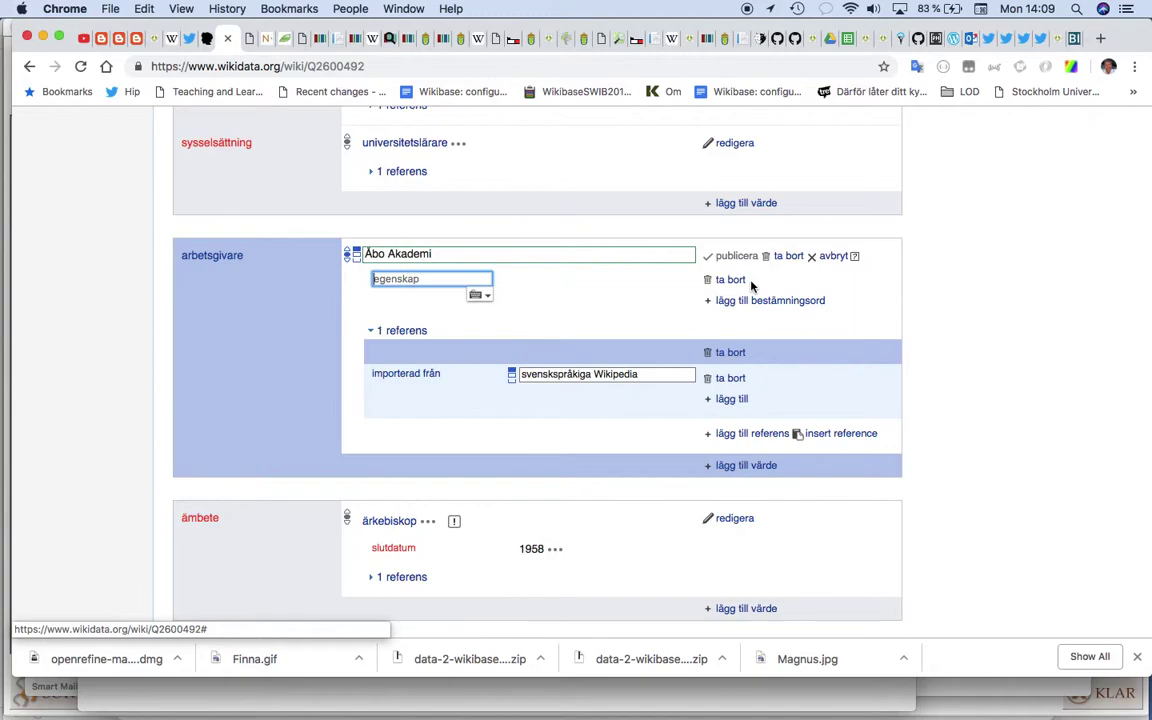
text(start)
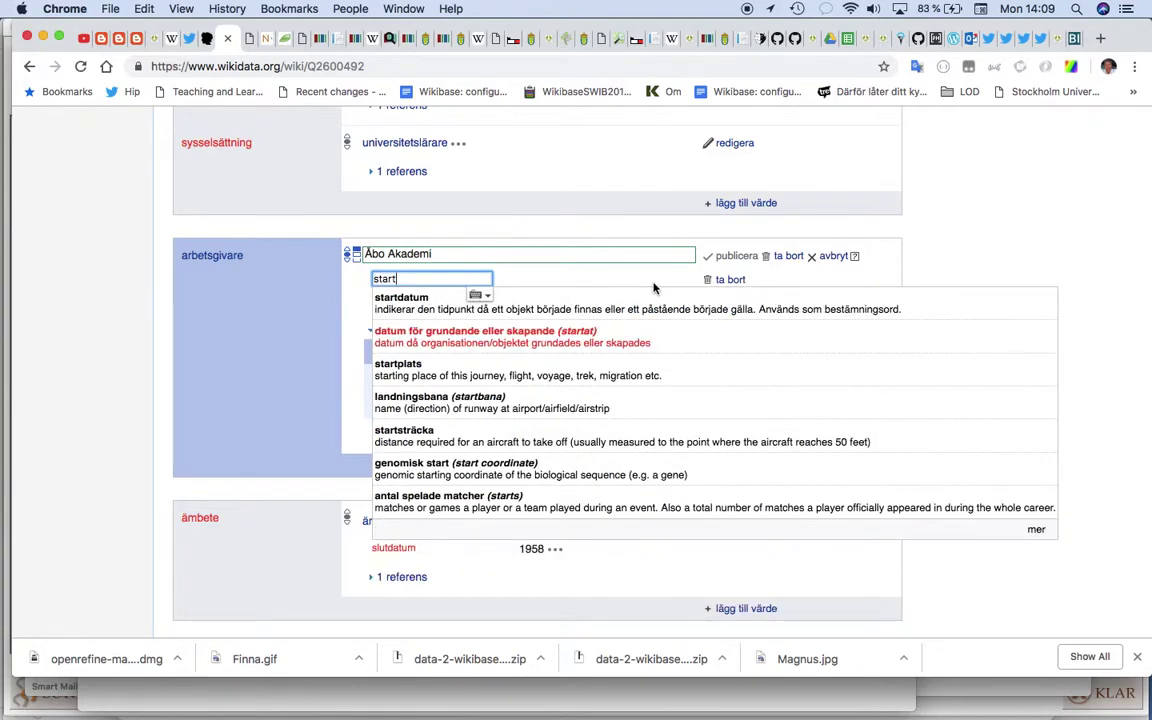
click(643, 299)
key(super+v)
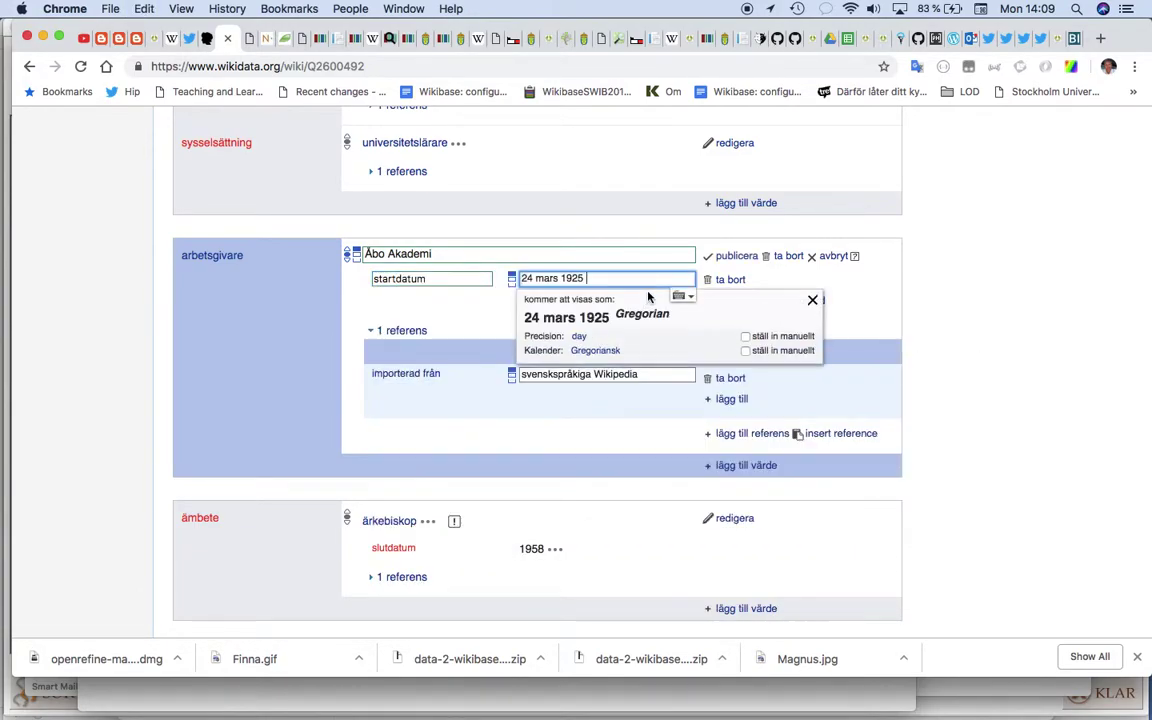
click(729, 257)
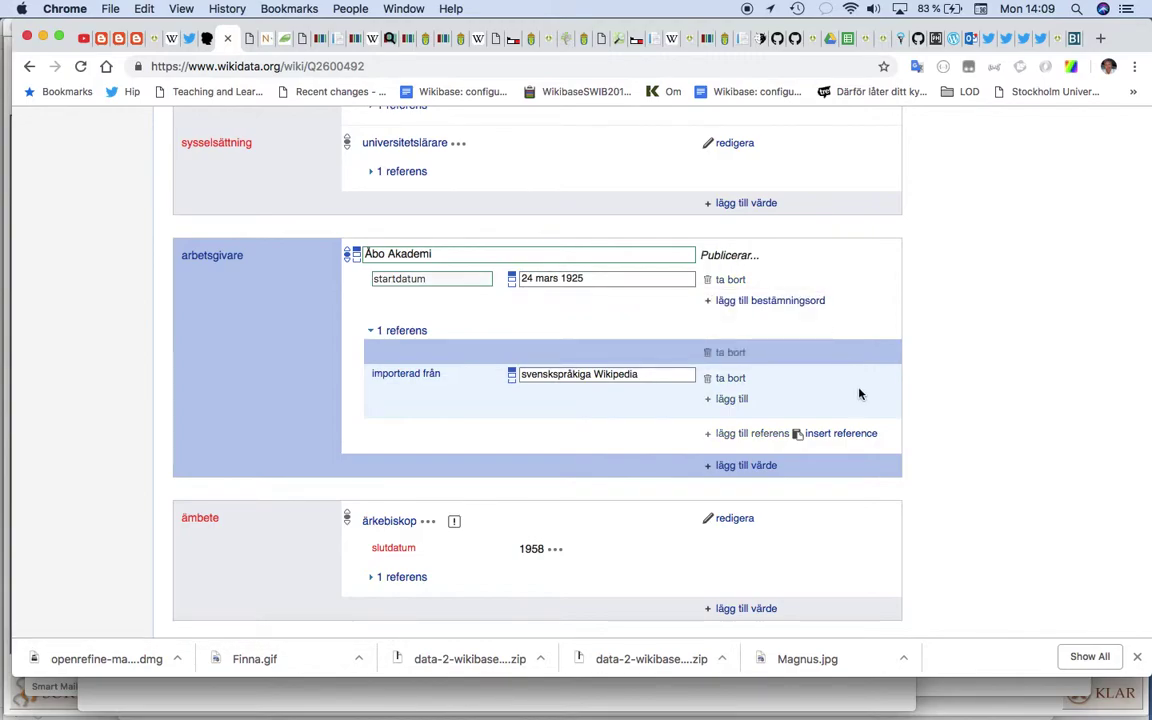
click(845, 386)
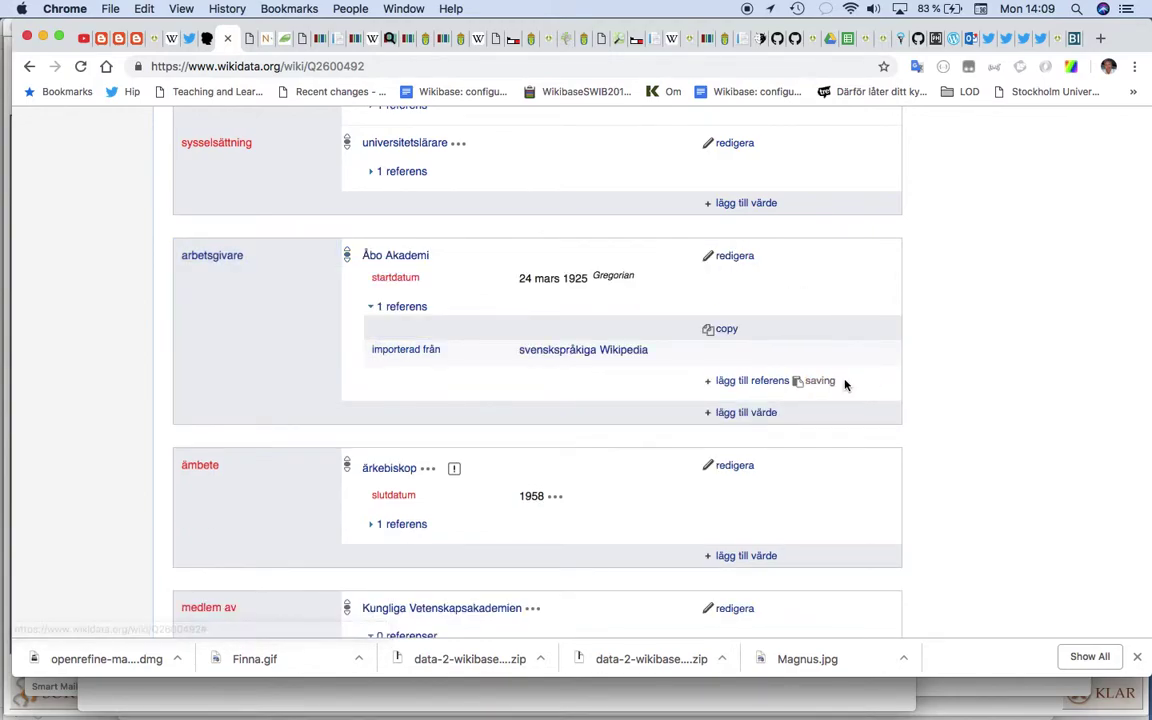
scroll(845, 386, down, 3)
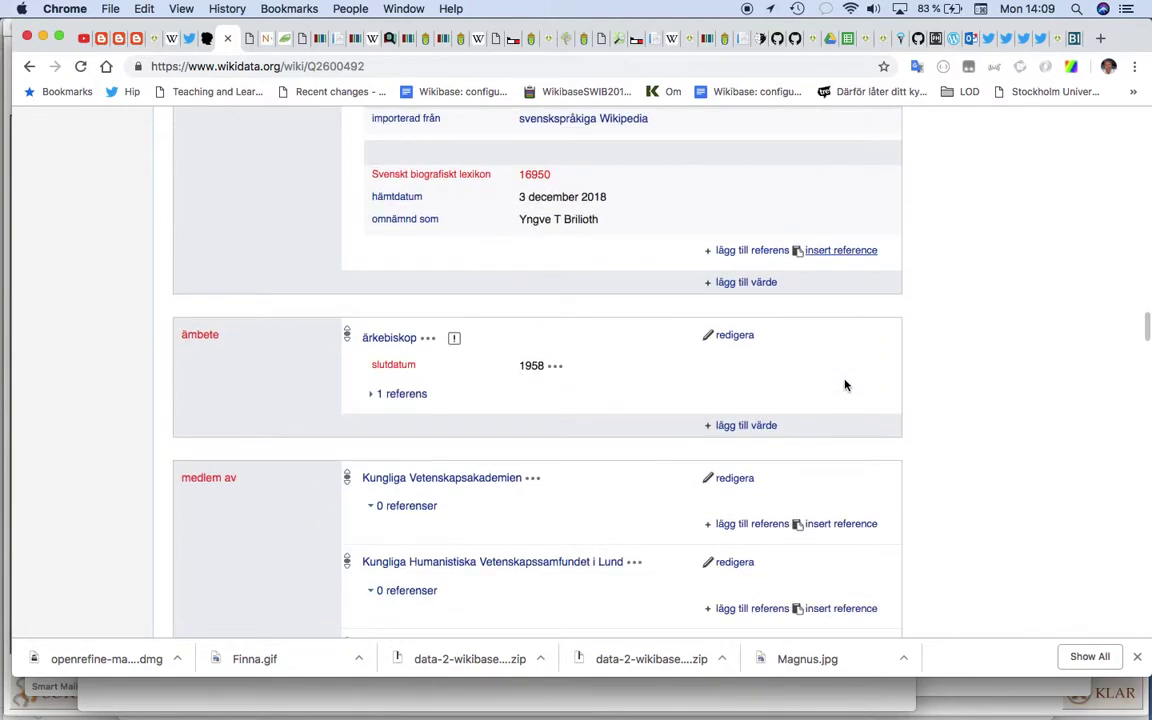
- Compare the new Åbo Akademi start date against the SBL biography
scroll(845, 386, up, 1)
scroll(845, 384, down, 2)
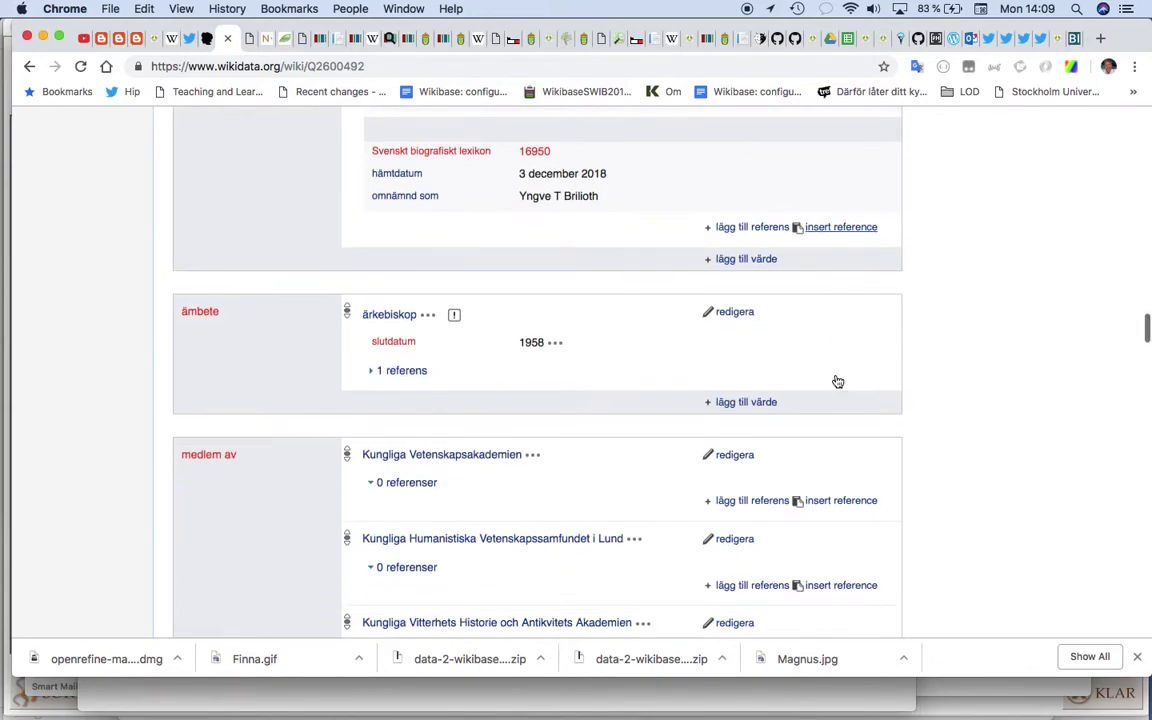
scroll(838, 381, down, 1)
key(ctrl+Tab)
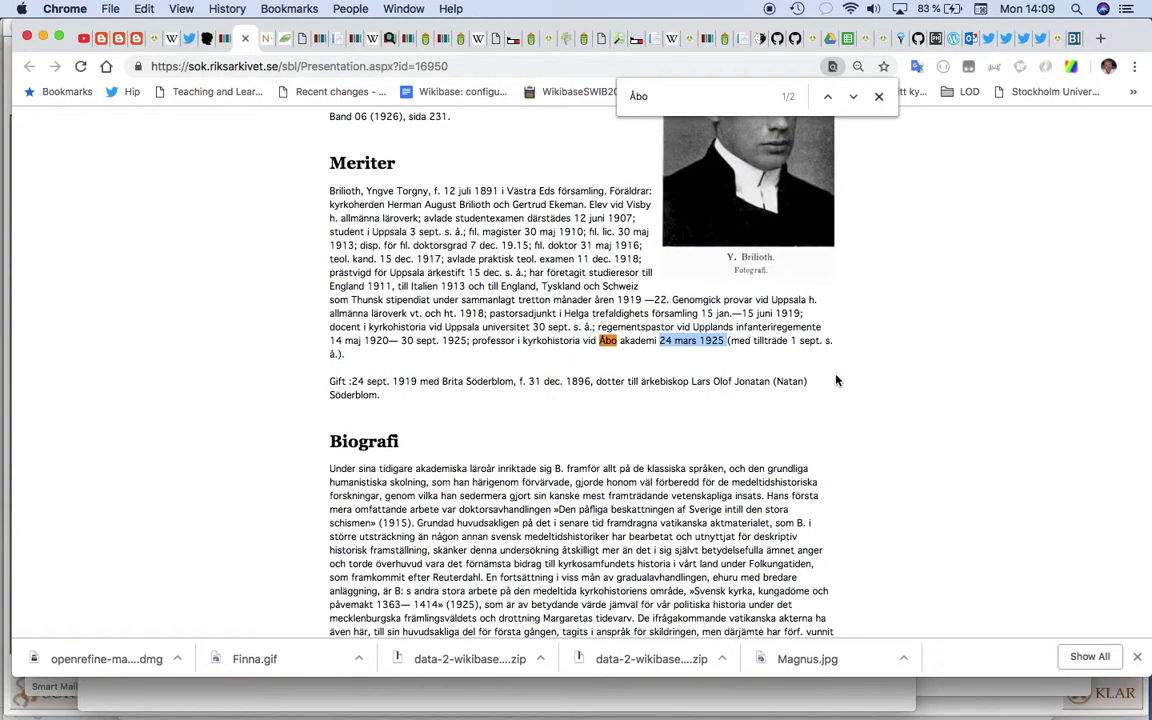
scroll(837, 380, up, 3)
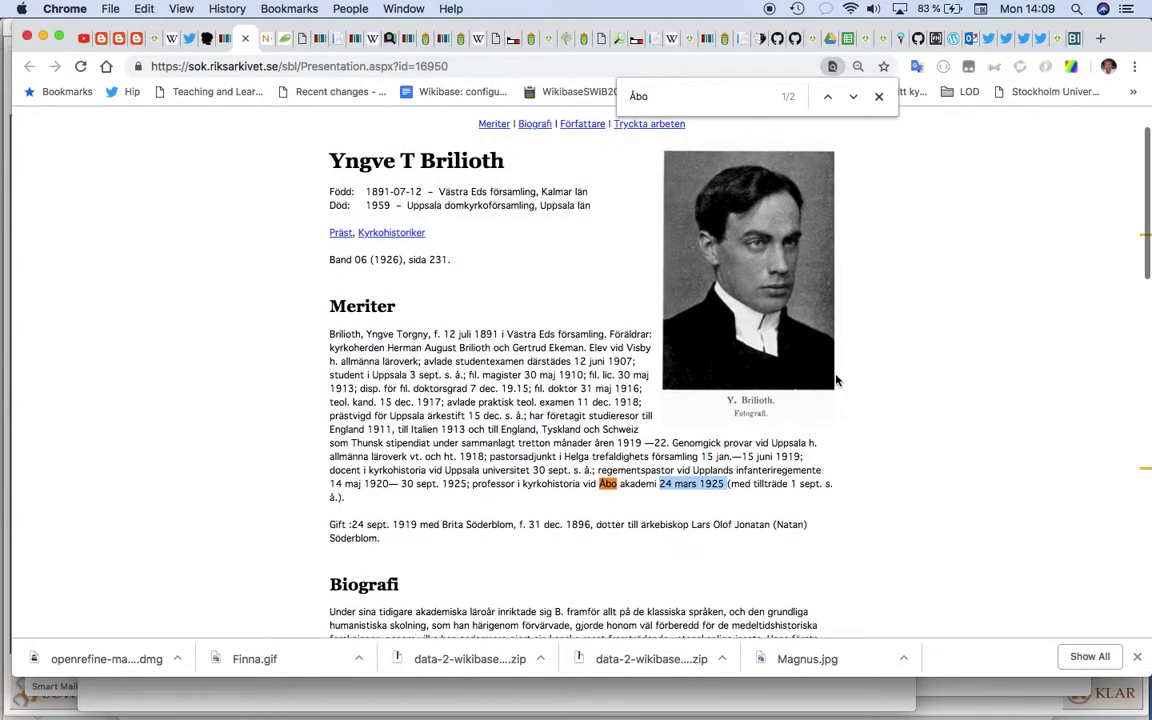
key(ctrl+shift+Tab)
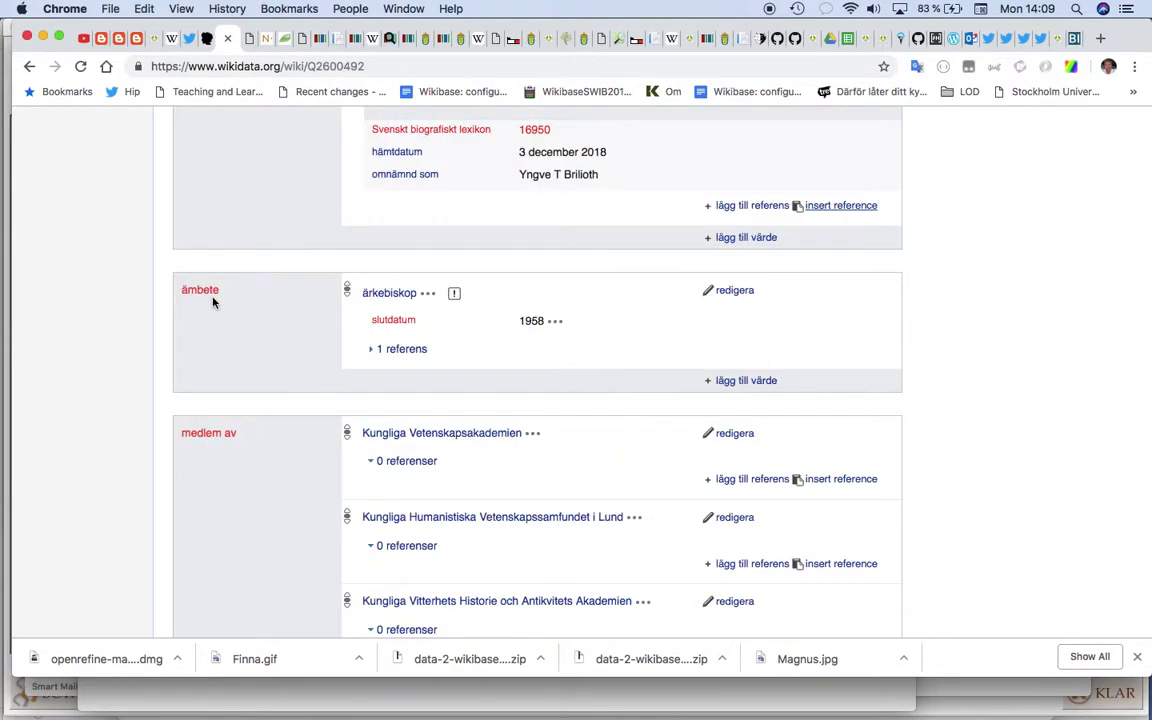
- Look through Brilioth's item, then switch to his Svenskt Porträttarkiv portrait page
scroll(263, 221, down, 6)
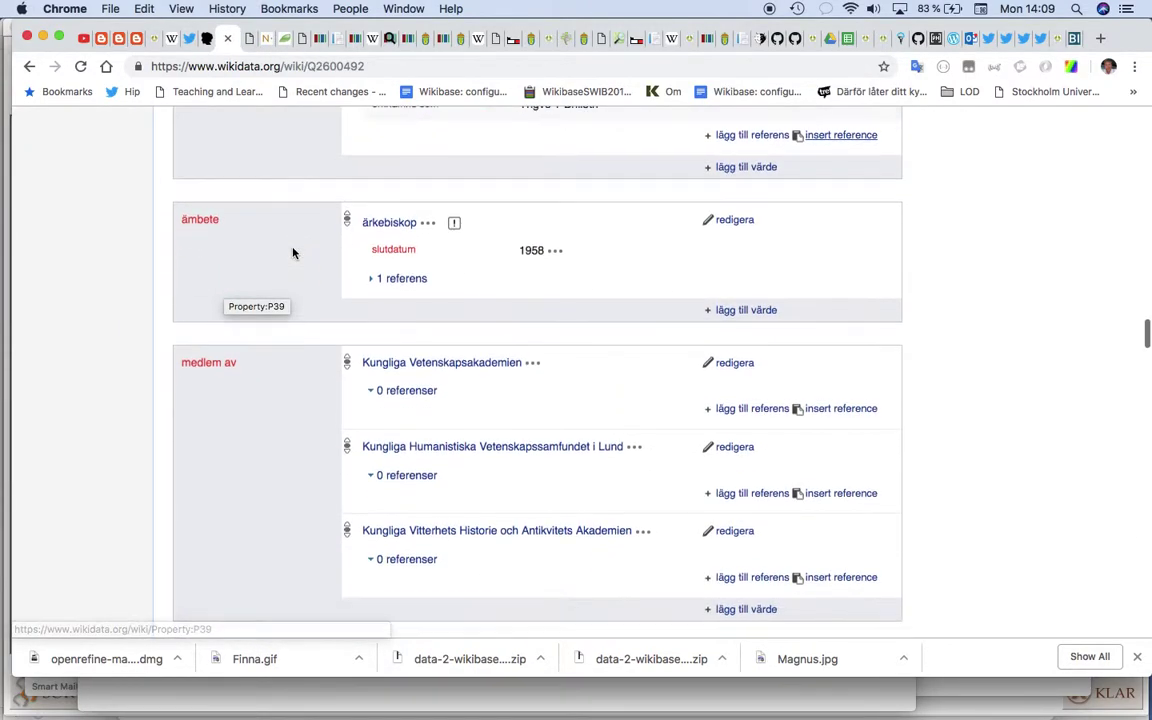
scroll(401, 414, down, 12)
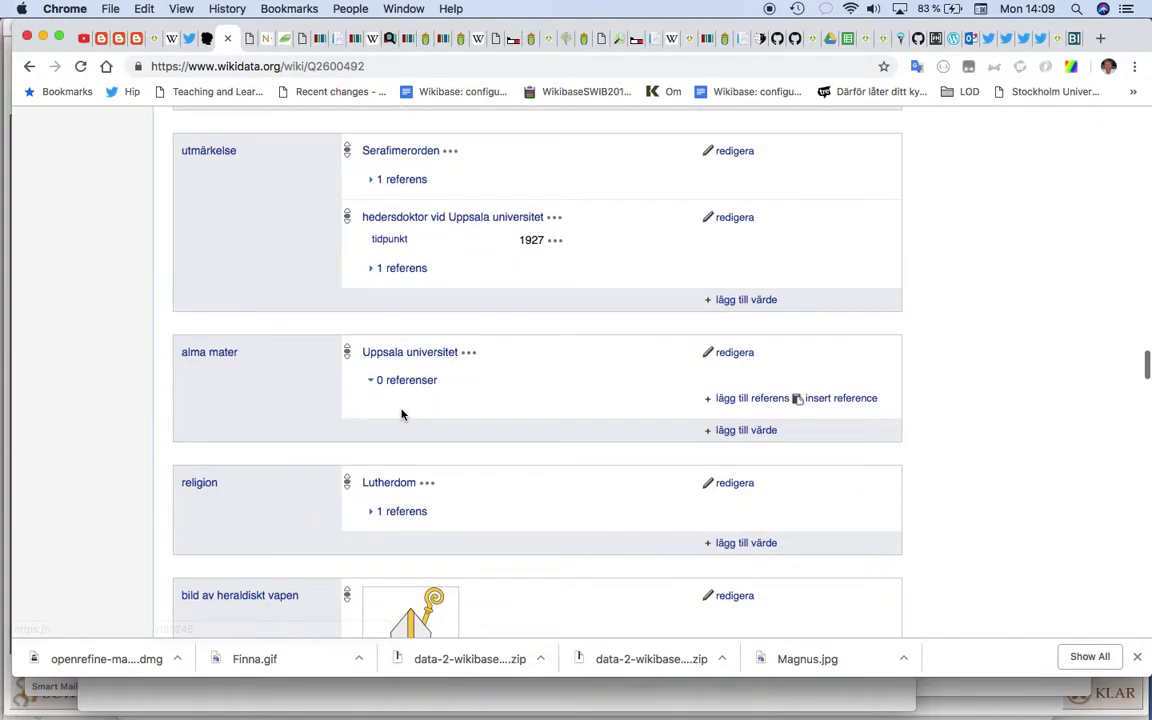
scroll(401, 414, down, 9)
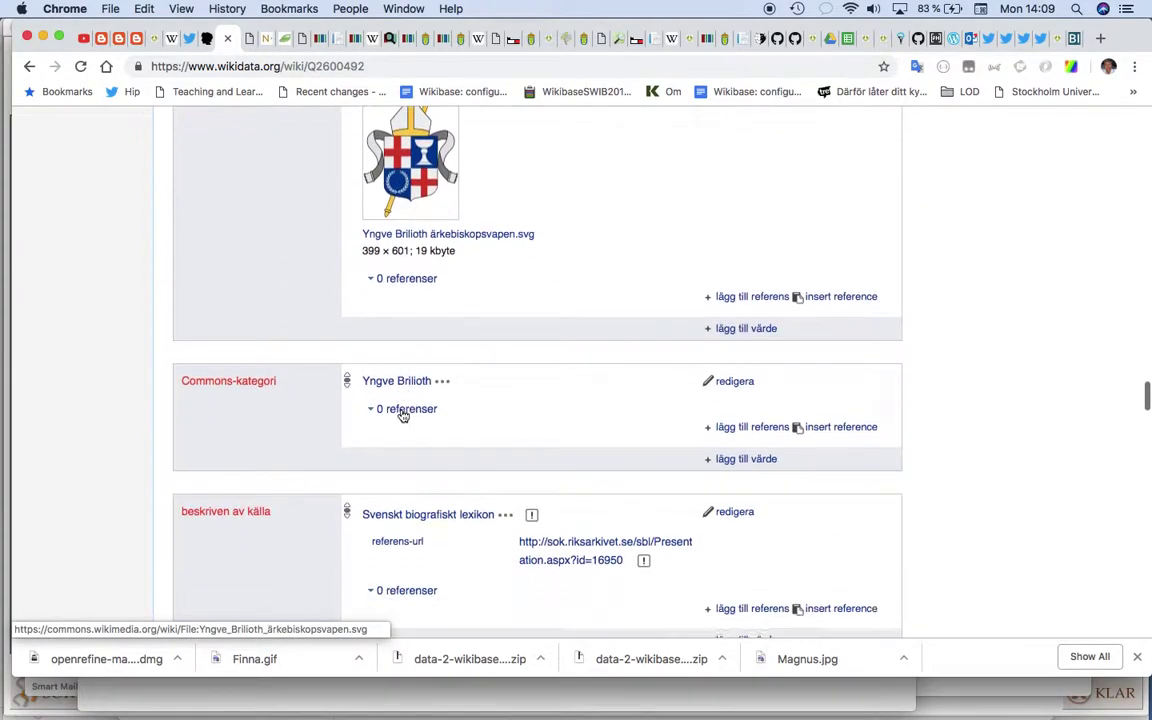
scroll(401, 414, down, 12)
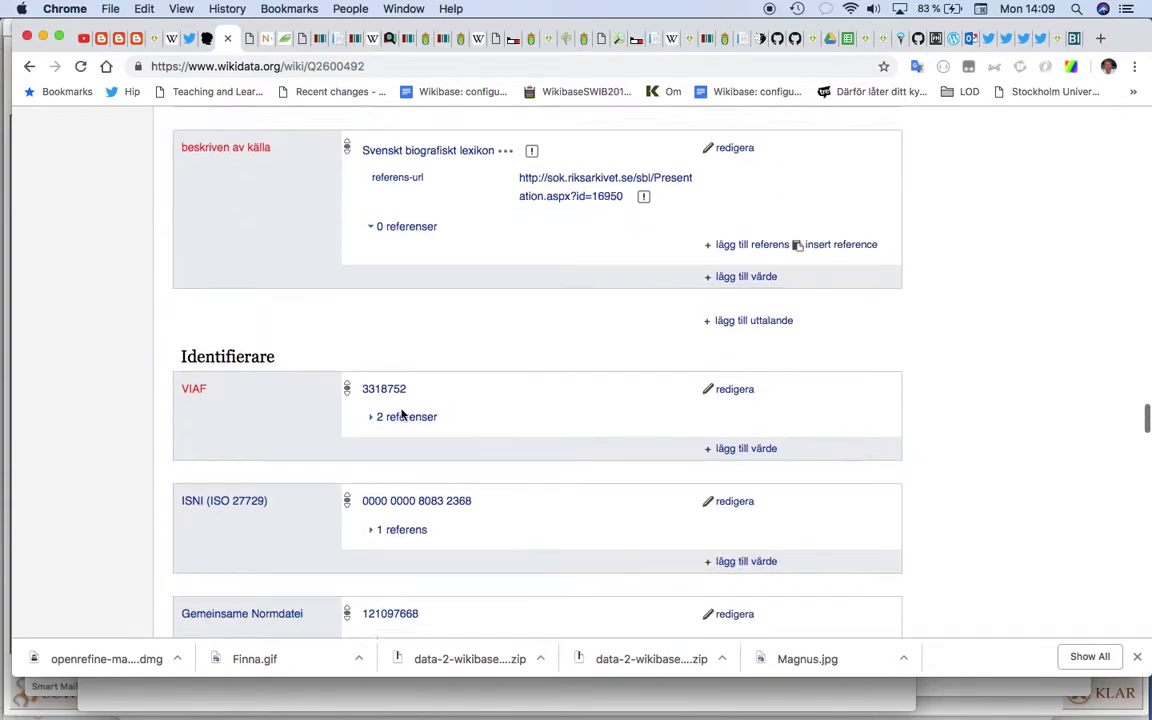
scroll(401, 414, up, 20)
scroll(401, 414, up, 10)
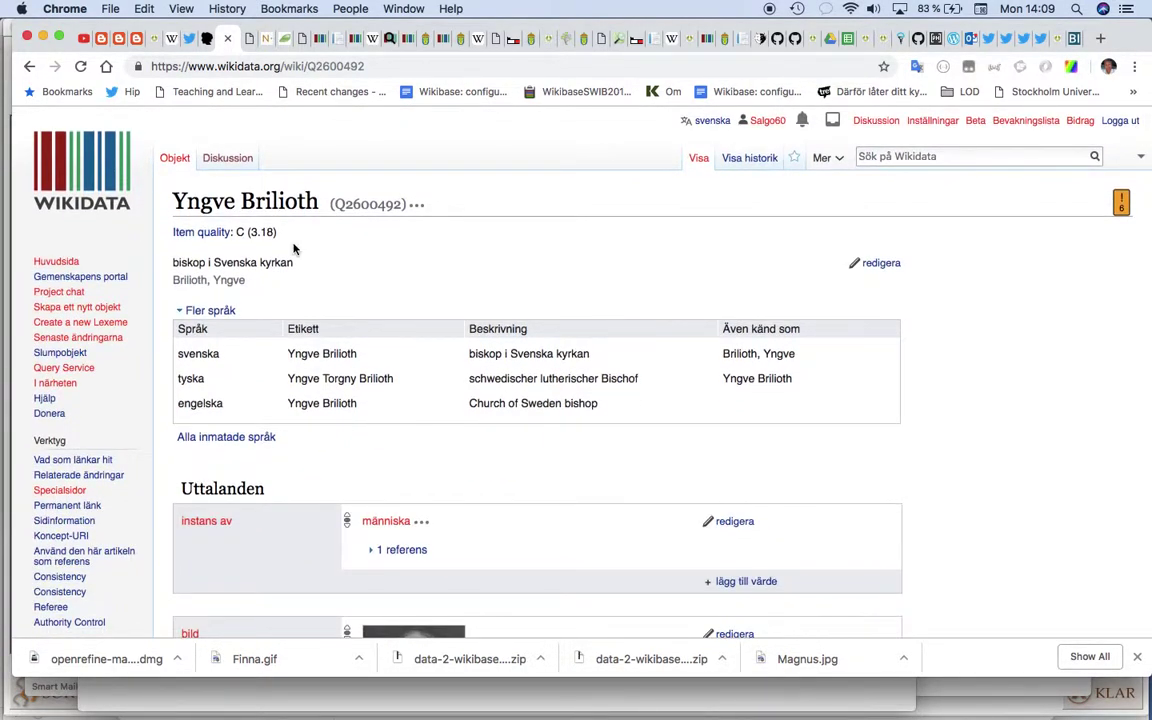
key(ctrl+shift+Tab)
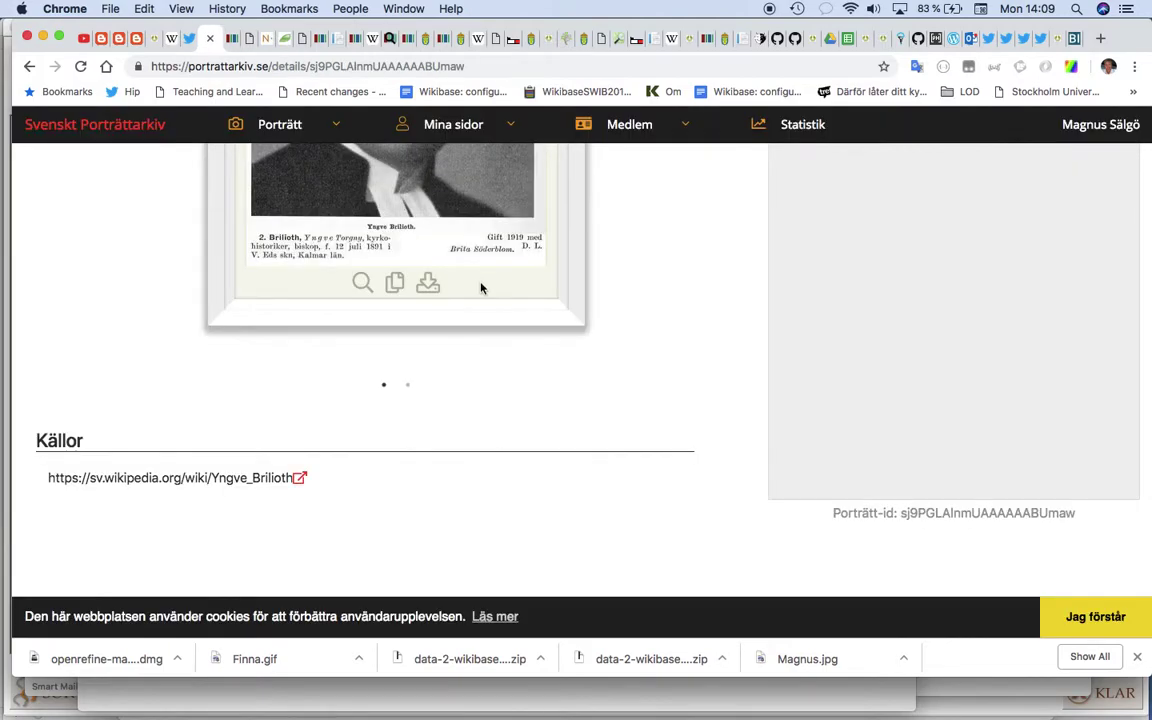
- Show the portrait's options menu and review its details, including birth date 1891-07-12
scroll(480, 288, up, 10)
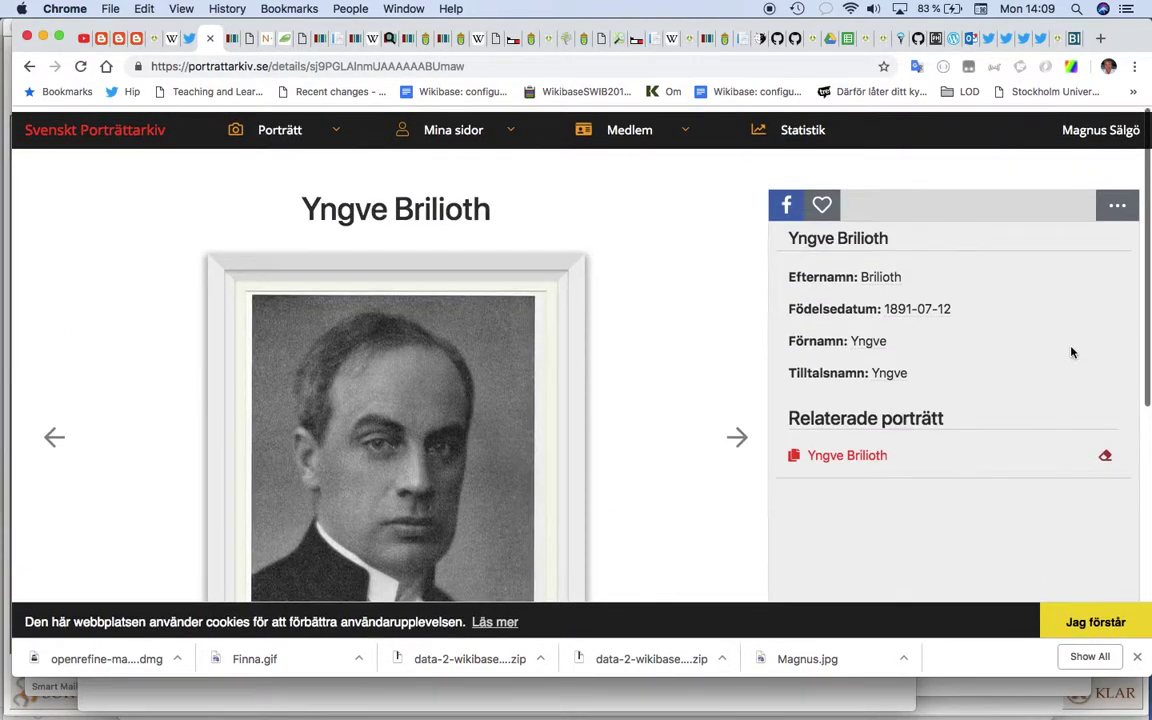
click(1116, 203)
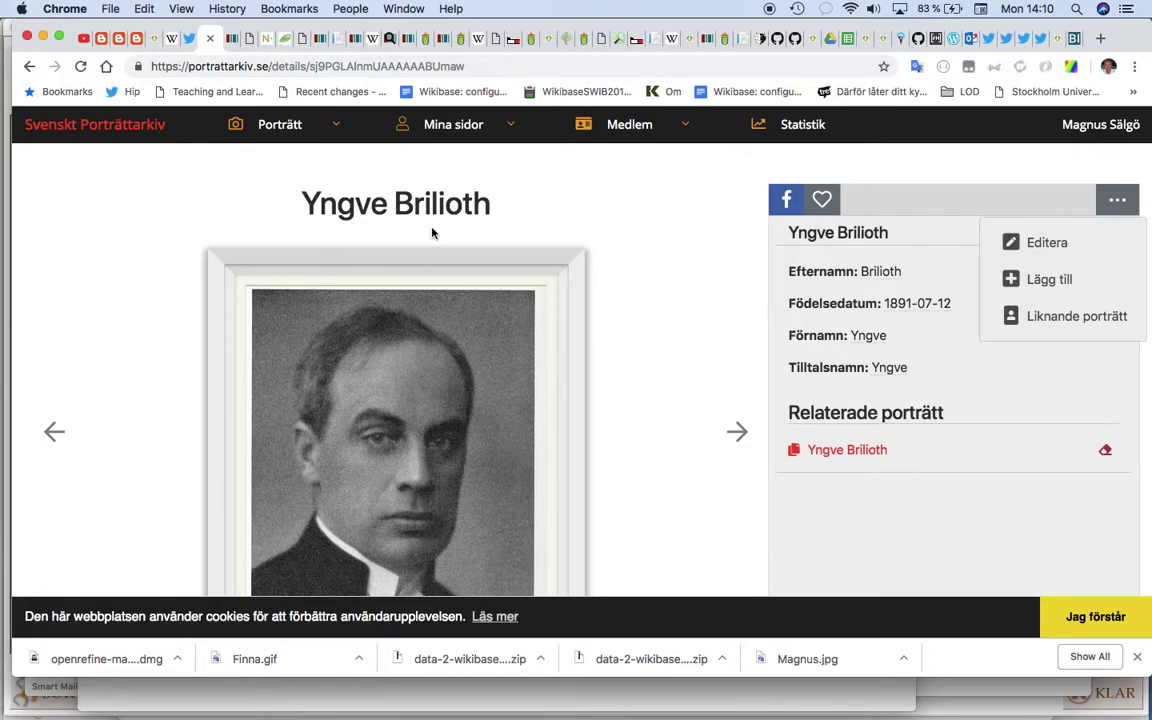
scroll(432, 240, down, 3)
scroll(336, 450, down, 5)
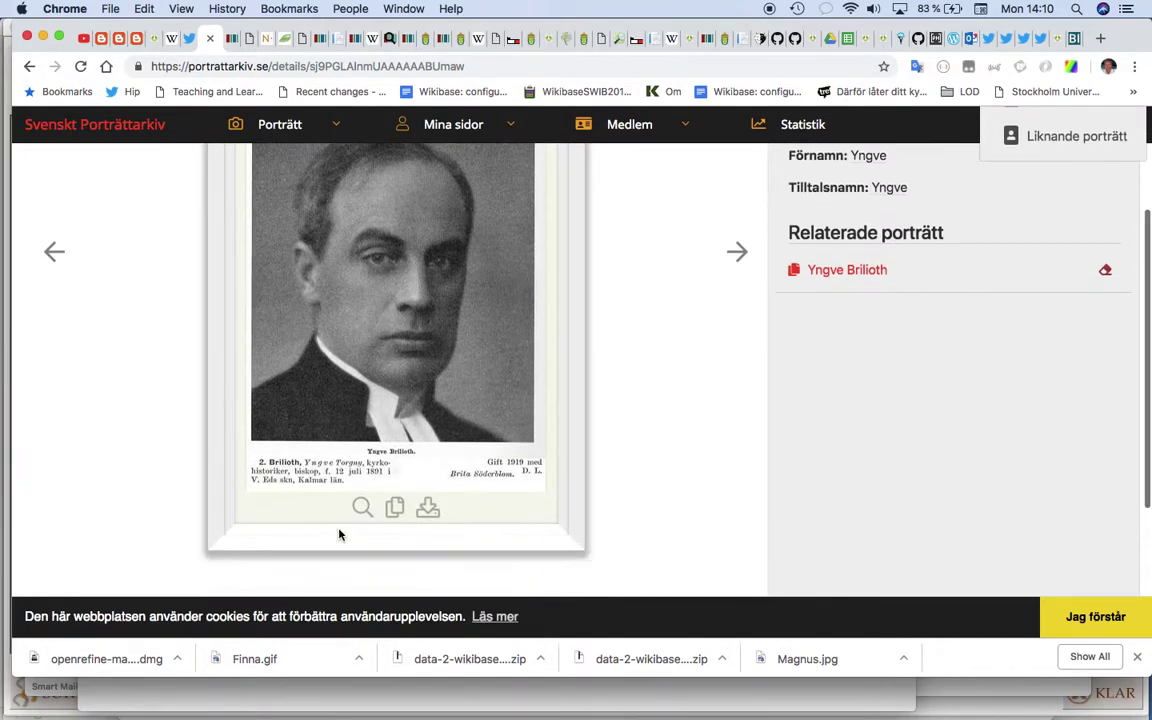
scroll(251, 460, up, 3)
scroll(251, 460, down, 2)
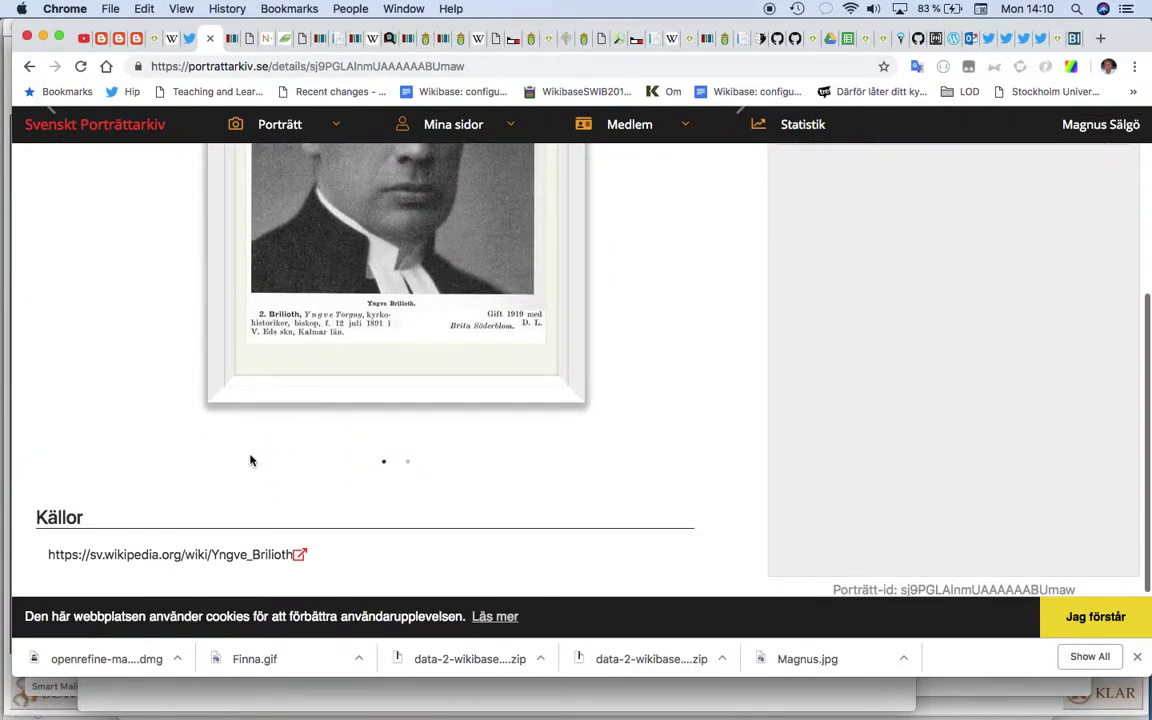
scroll(257, 402, up, 6)
- Open the second Yngve Brilioth portrait, read its Domprost and professor card text, then show its '...' options
click(836, 389)
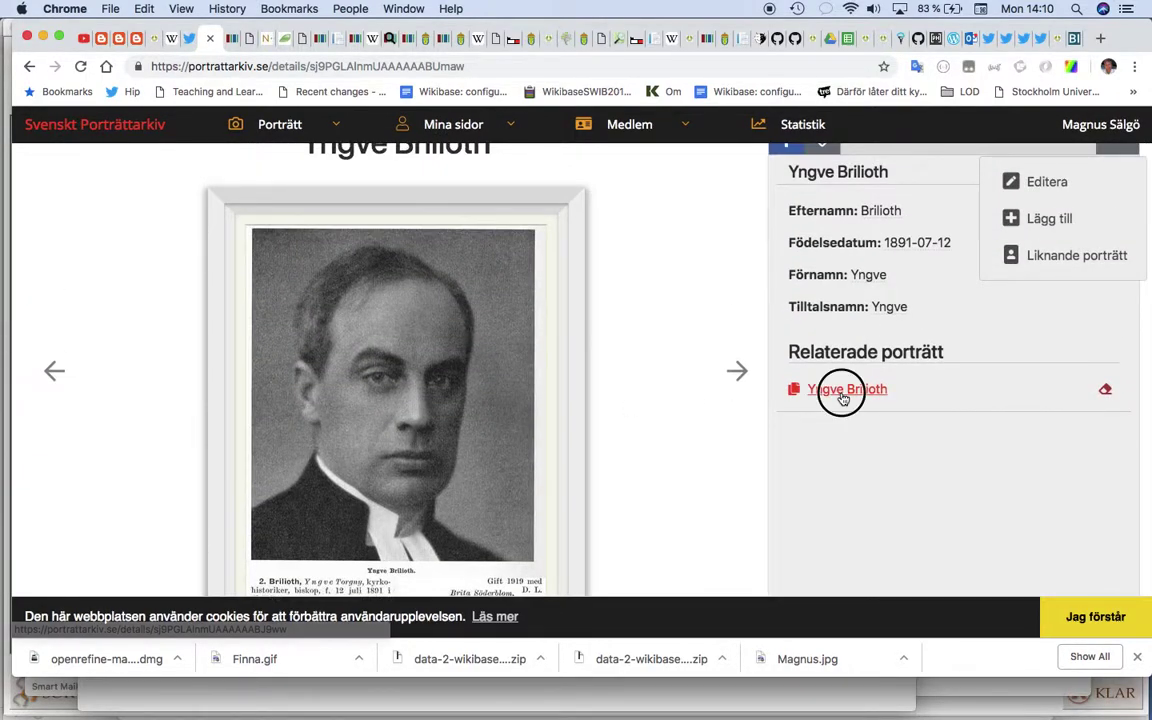
scroll(650, 362, down, 5)
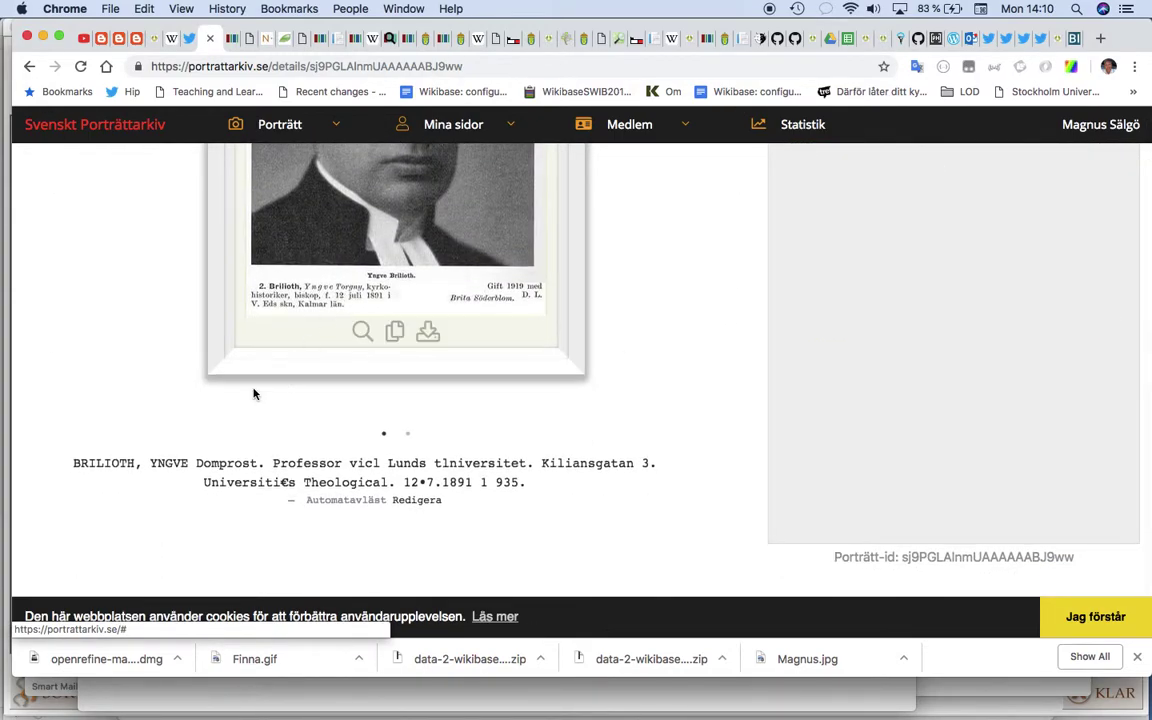
mouse_move(364, 500)
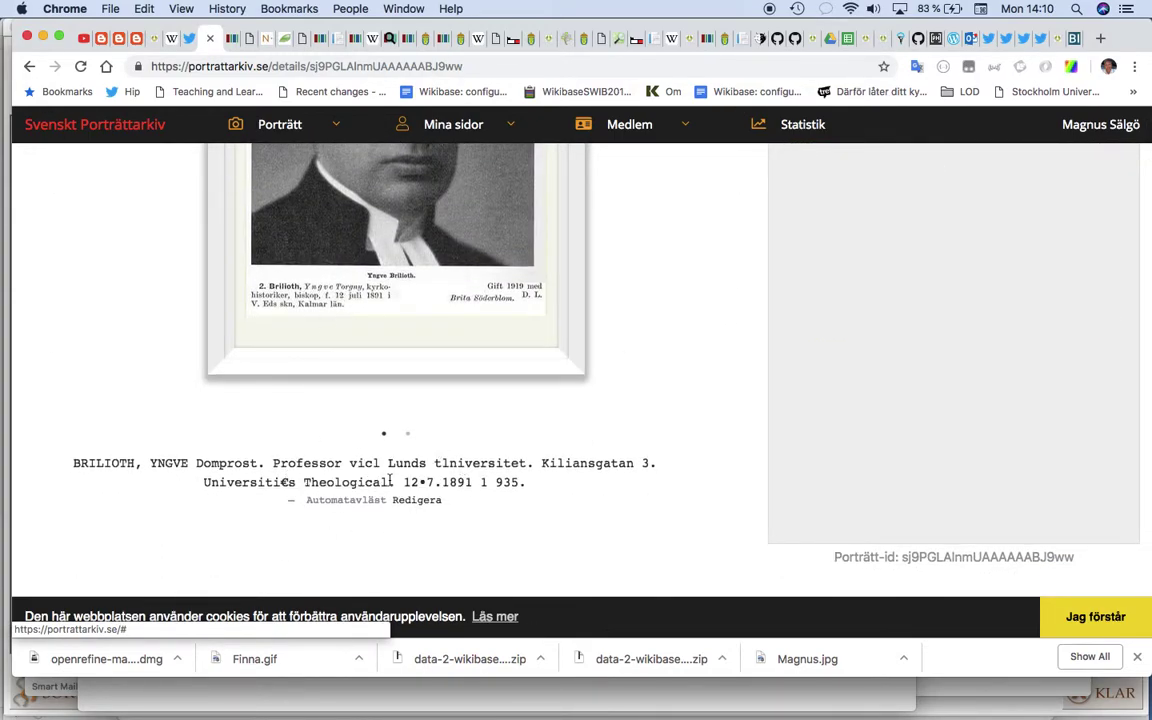
scroll(385, 488, up, 5)
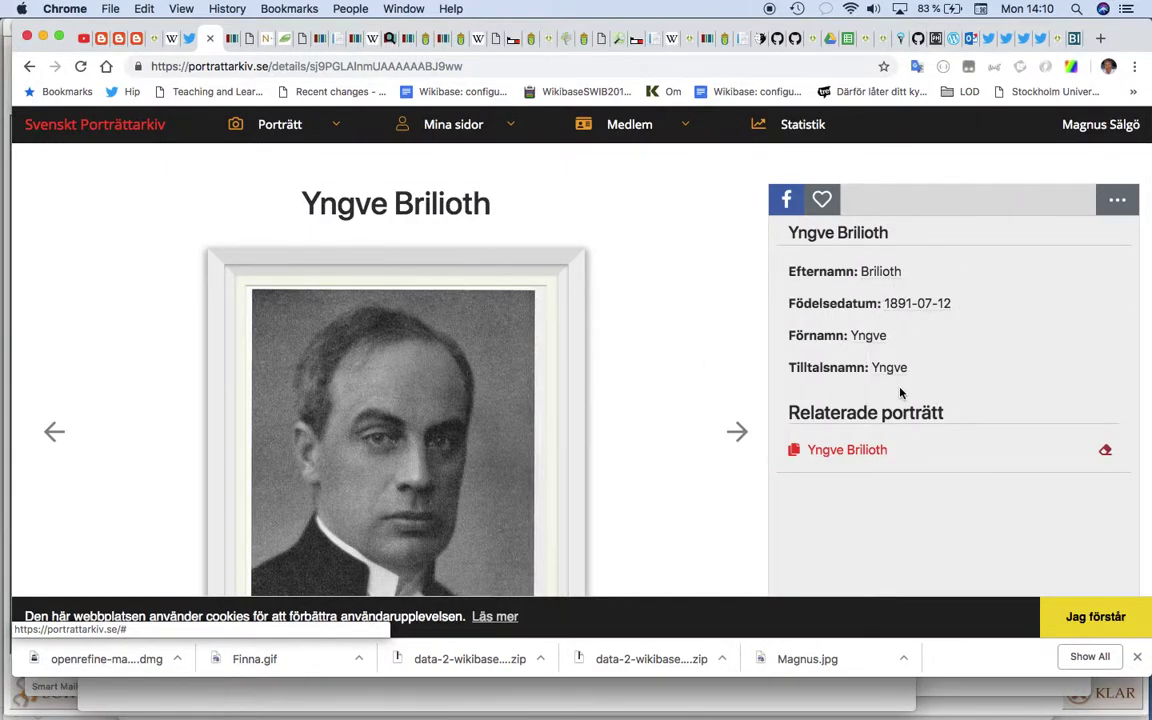
click(1115, 203)
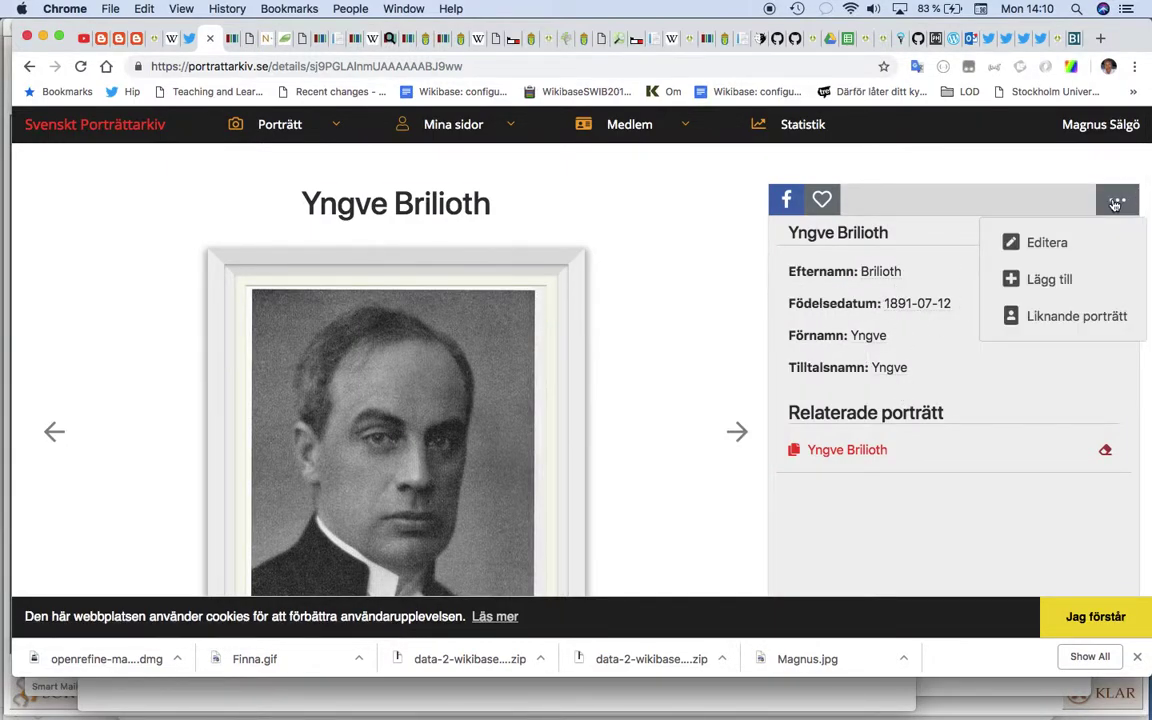